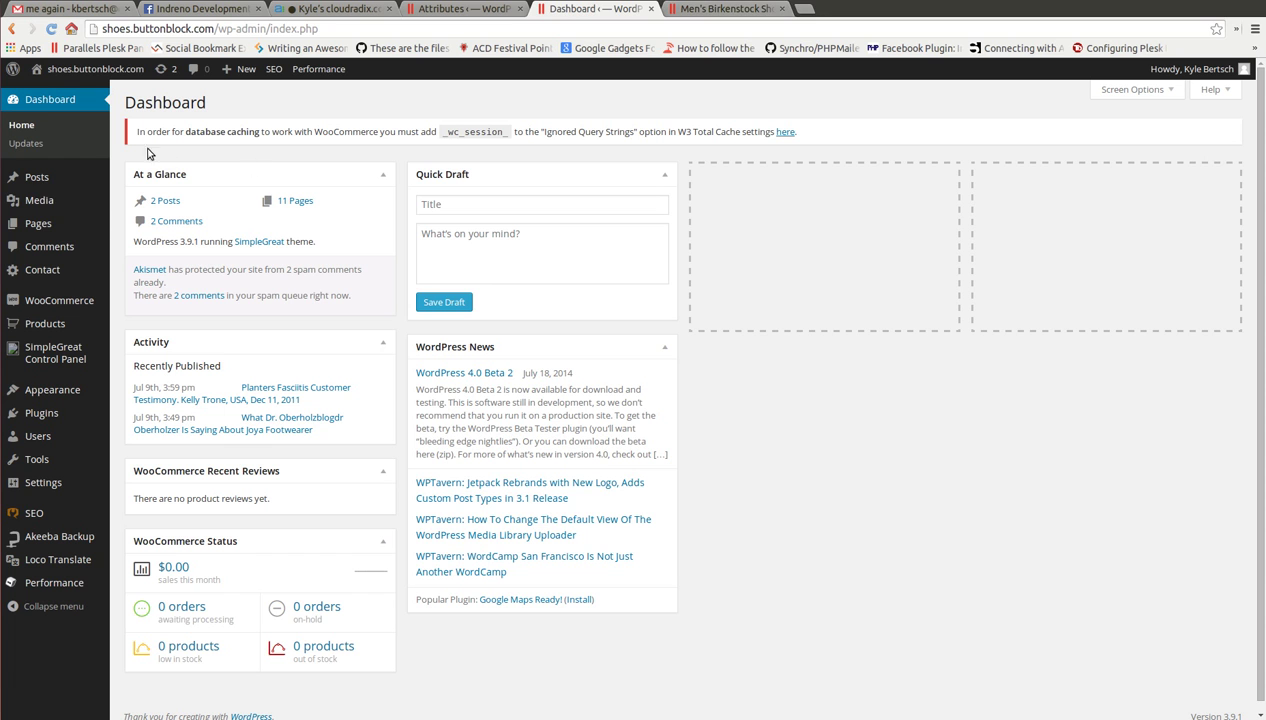
# Step: Look over the MEN category shop page and its sorting options without changing them
pyautogui.click(722, 9)
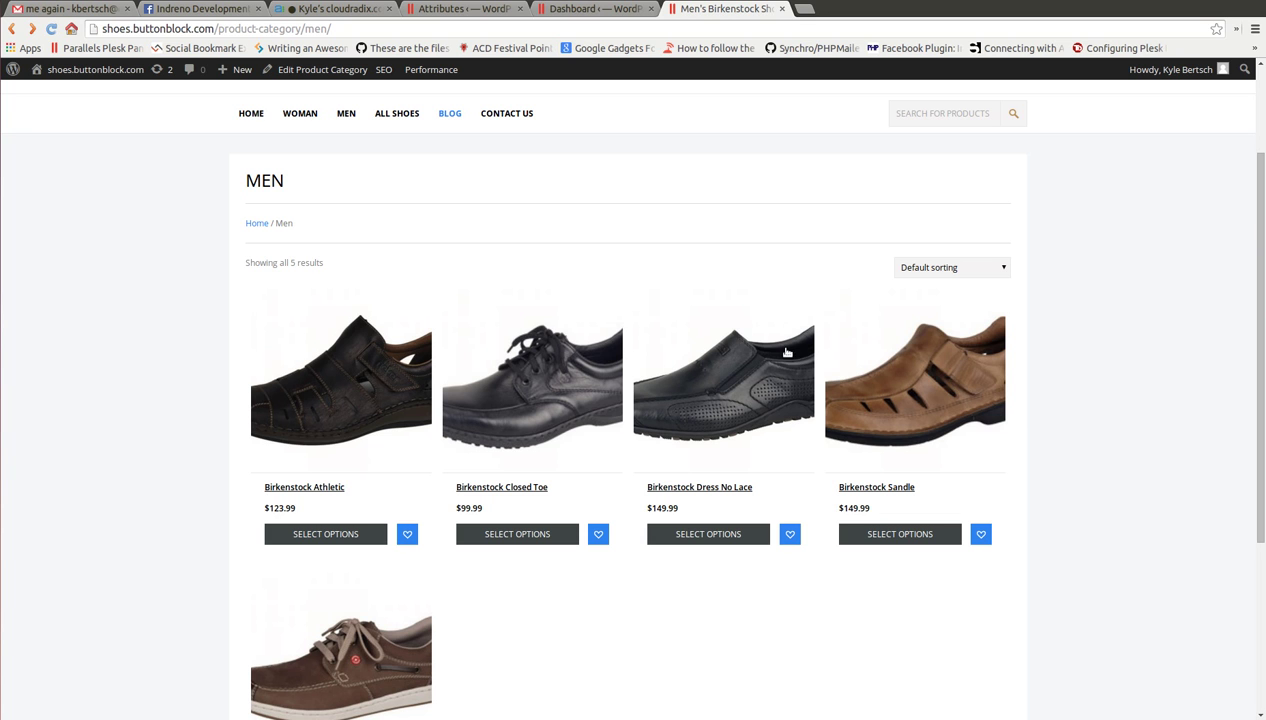
pyautogui.click(955, 269)
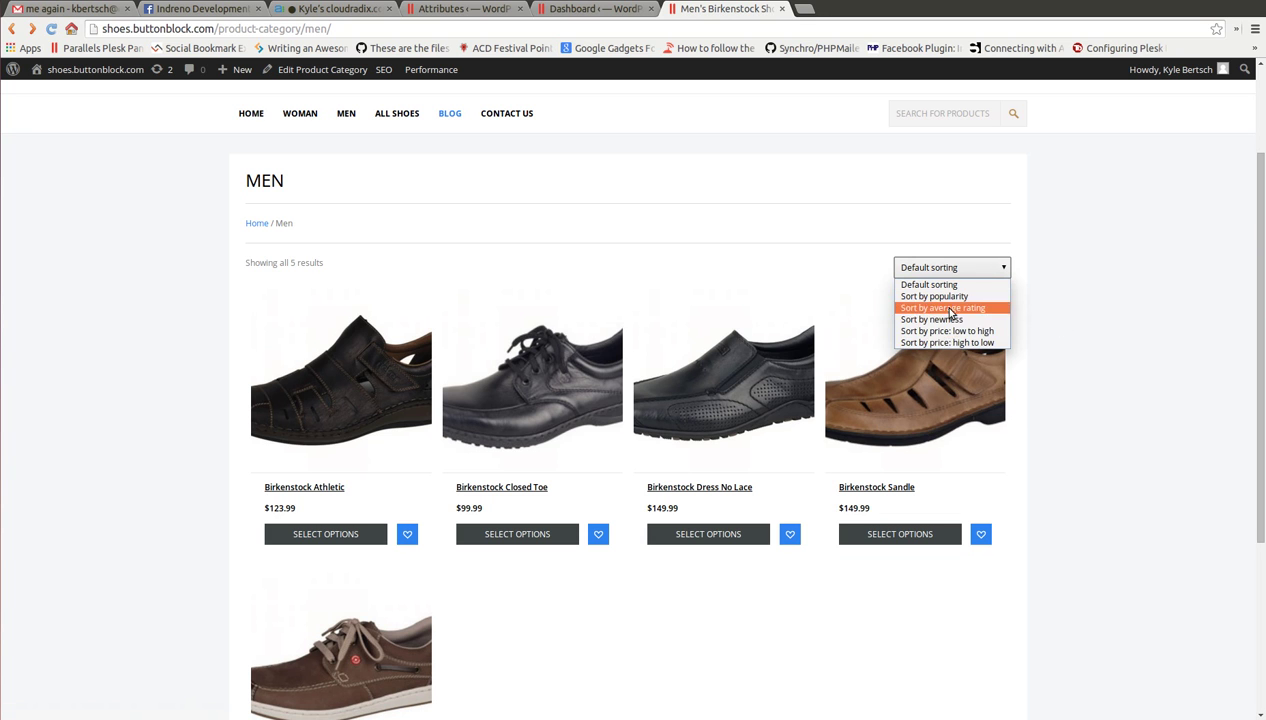
pyautogui.click(998, 263)
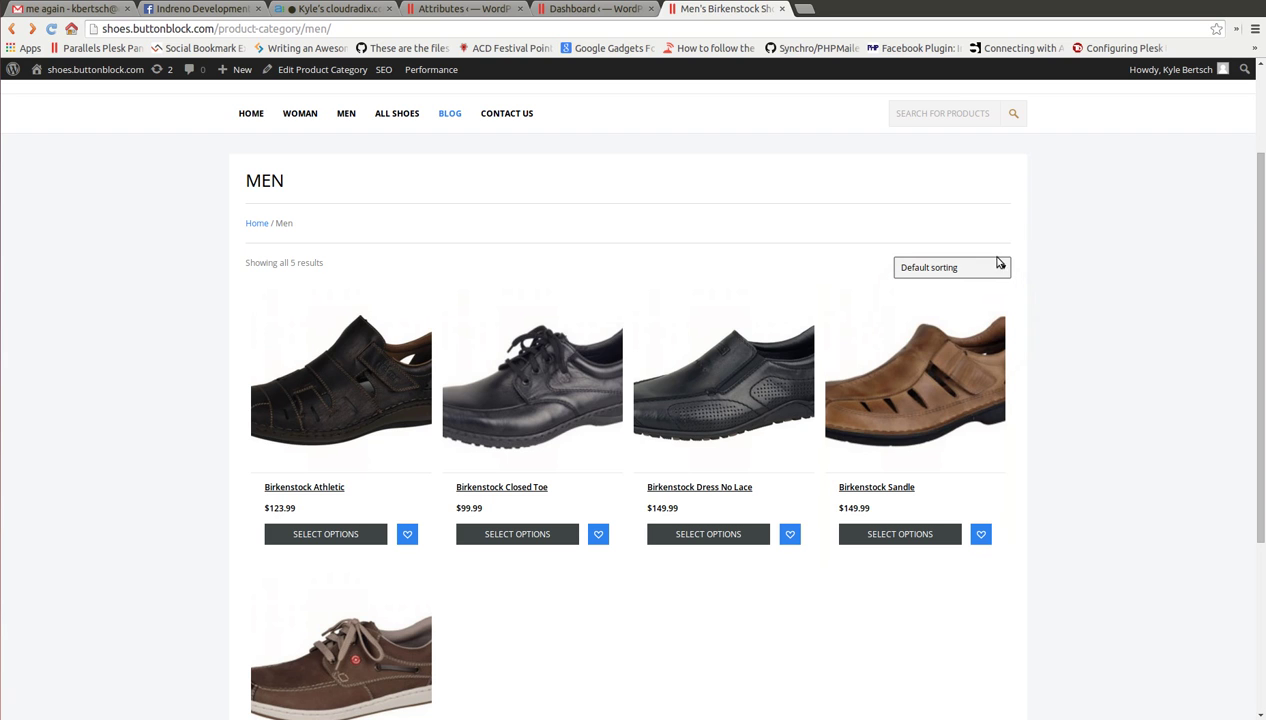
# Step: Go to Products > Attributes in the admin and create the Men's Brands attribute
pyautogui.click(628, 12)
pyautogui.moveTo(58, 308)
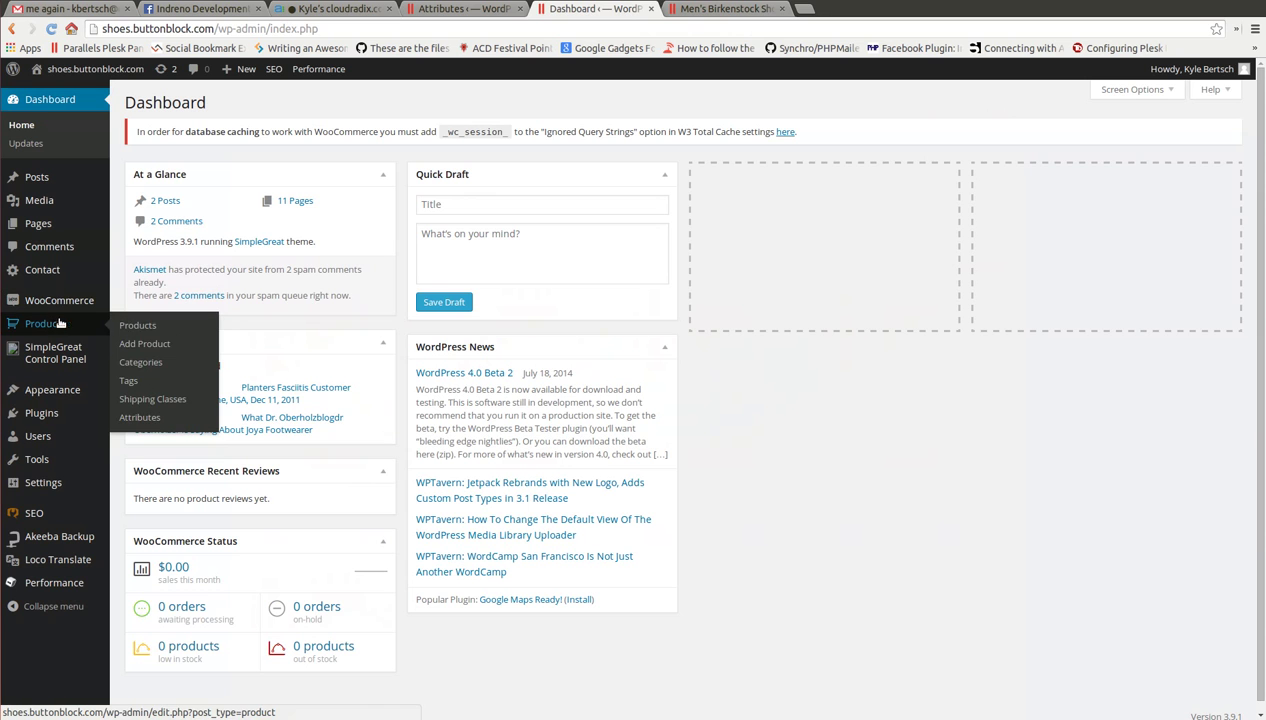
pyautogui.click(140, 417)
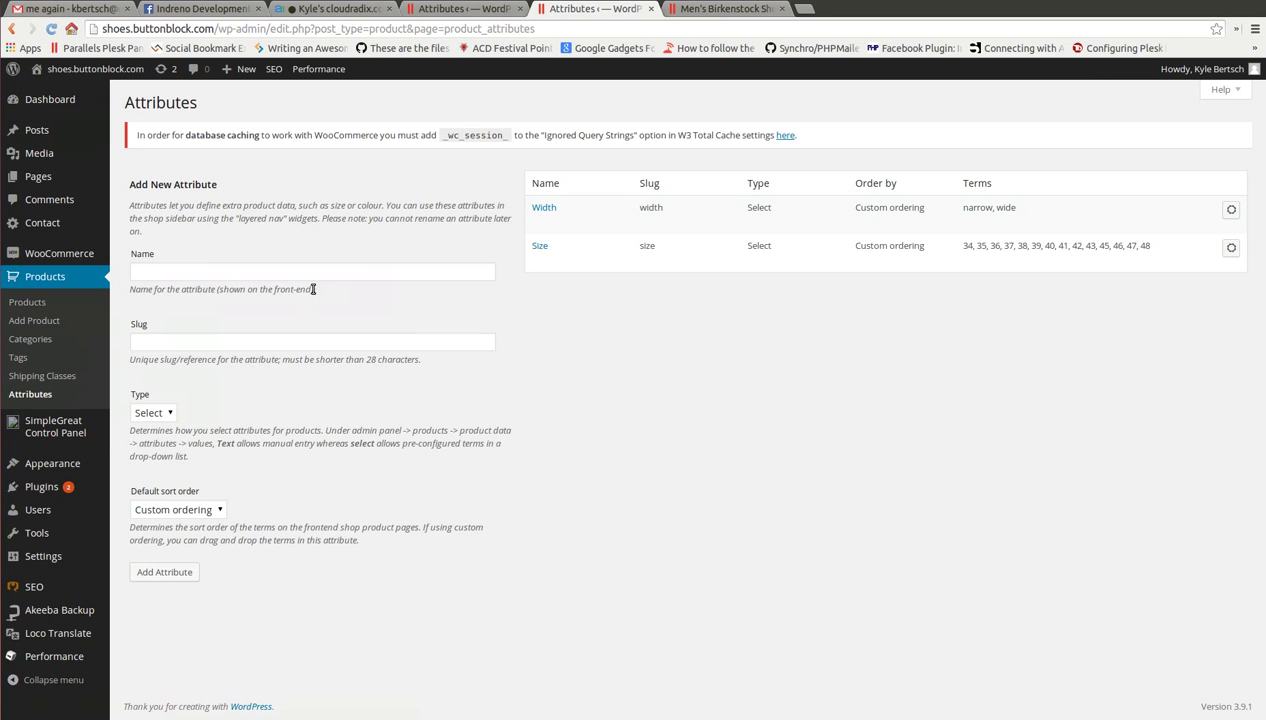
pyautogui.click(317, 273)
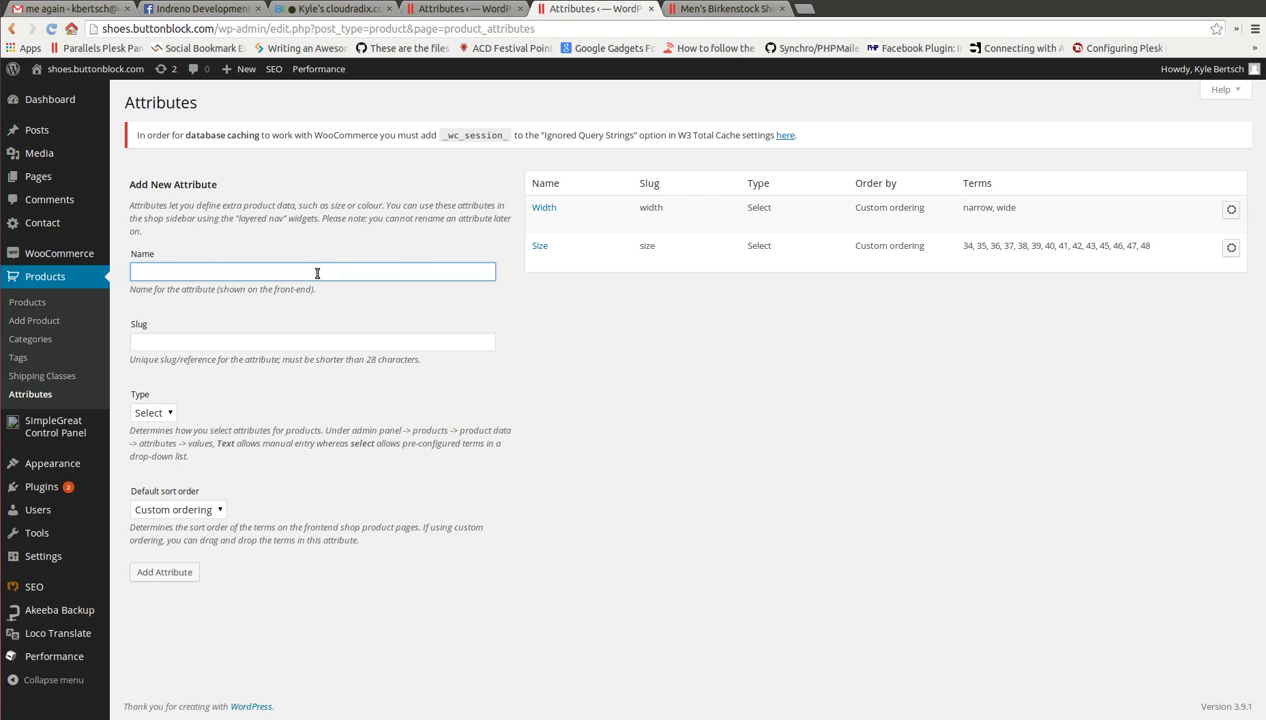
pyautogui.write("Men's St")
pyautogui.press('BackSpace')
pyautogui.press('BackSpace')
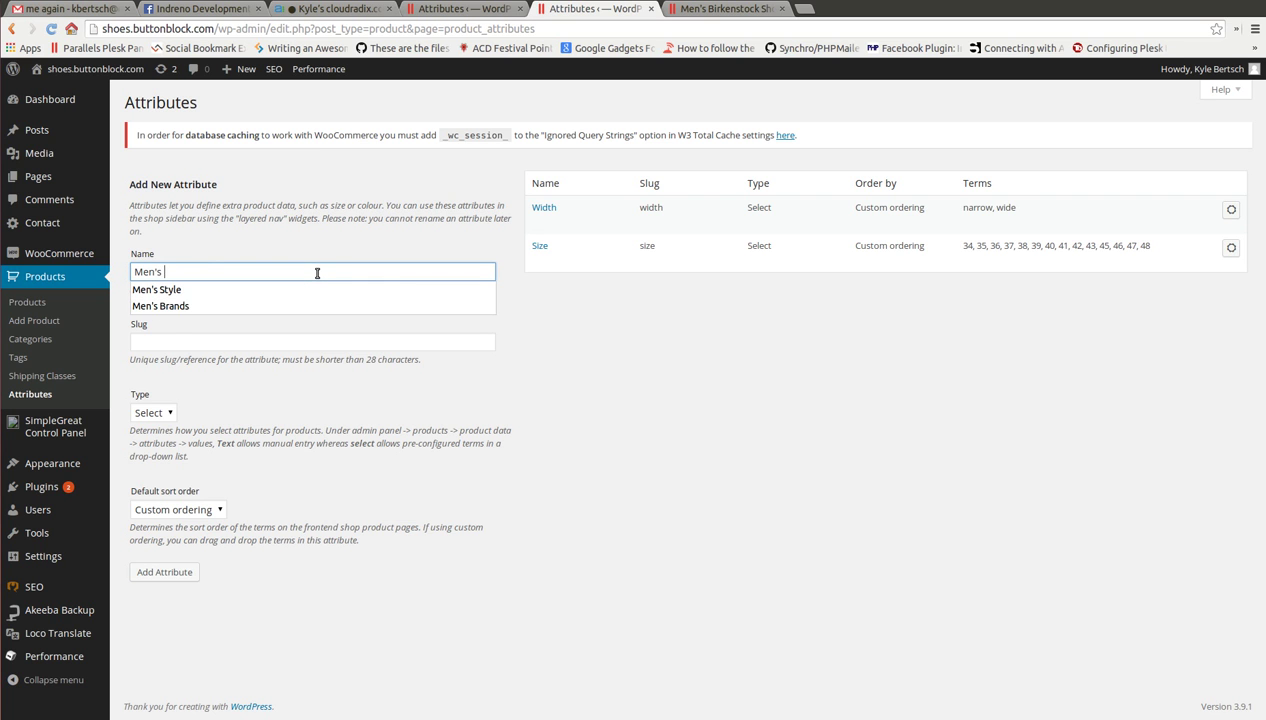
pyautogui.write('Bra')
pyautogui.press('Tab')
pyautogui.press('Tab')
pyautogui.press('Tab')
pyautogui.press('Tab')
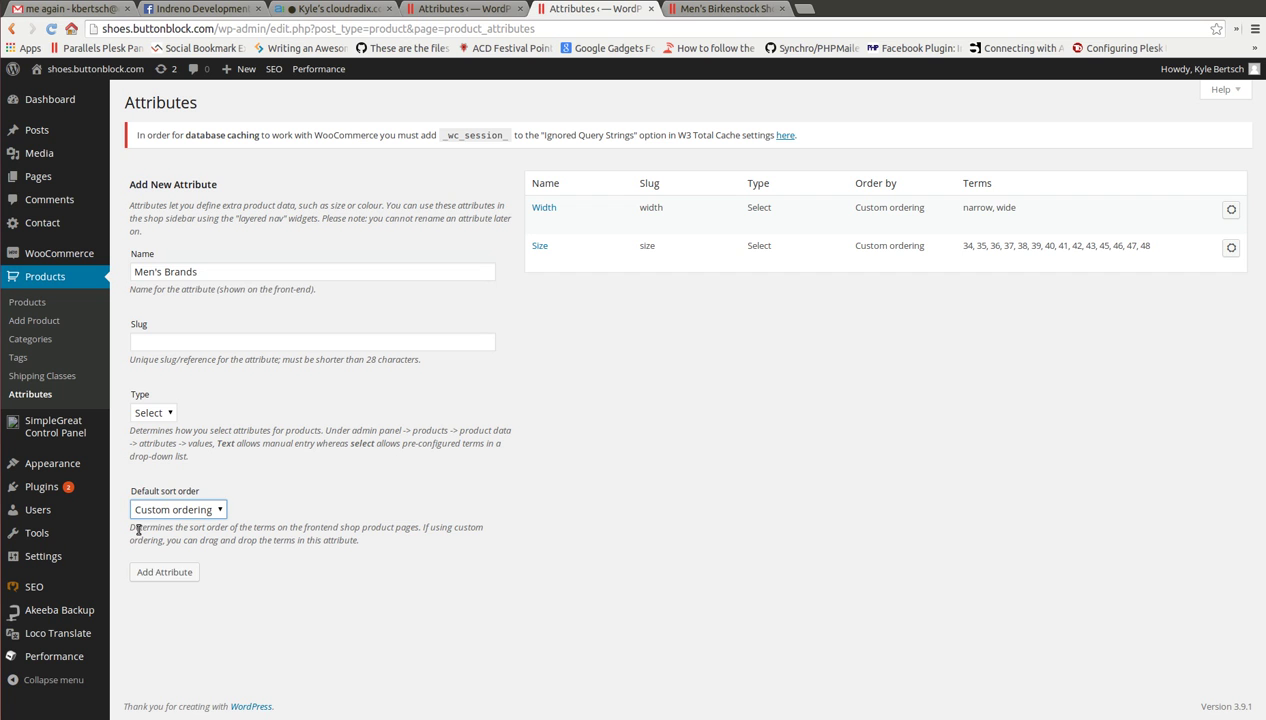
pyautogui.click(165, 575)
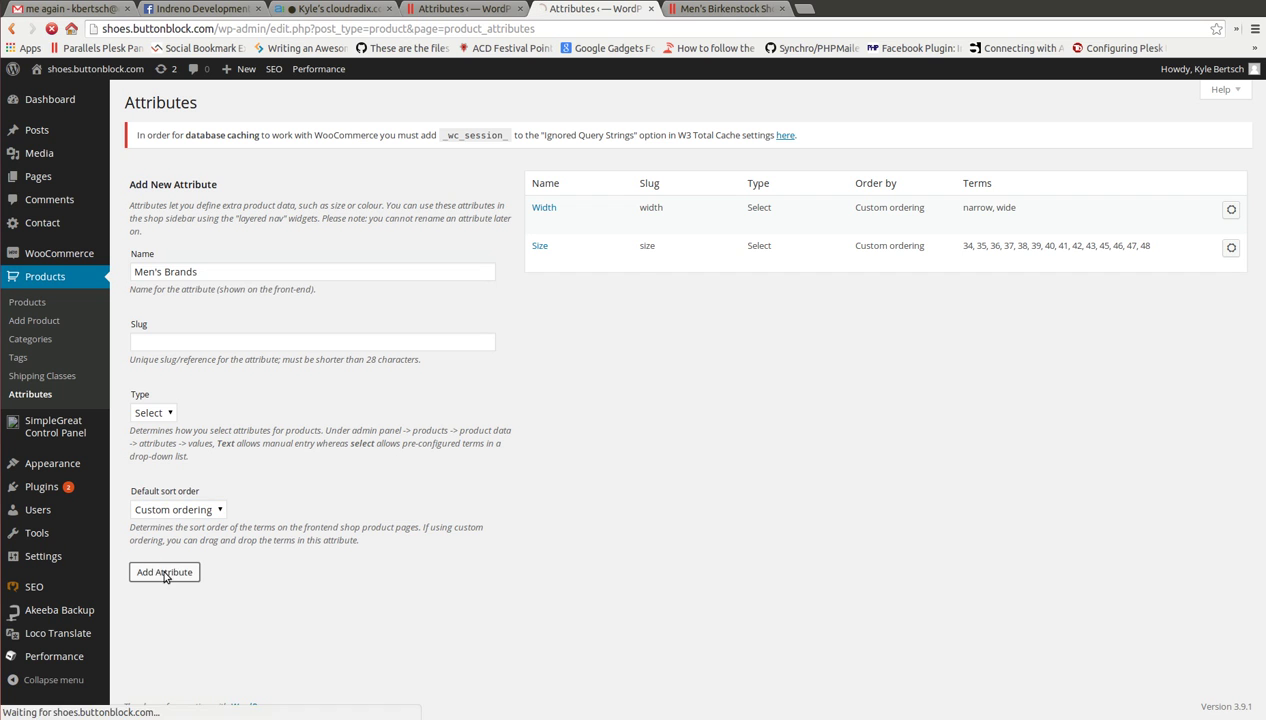
# Step: Create a second attribute named Men's Style, correcting the misspelled name first
pyautogui.click(329, 274)
pyautogui.write("Men's St")
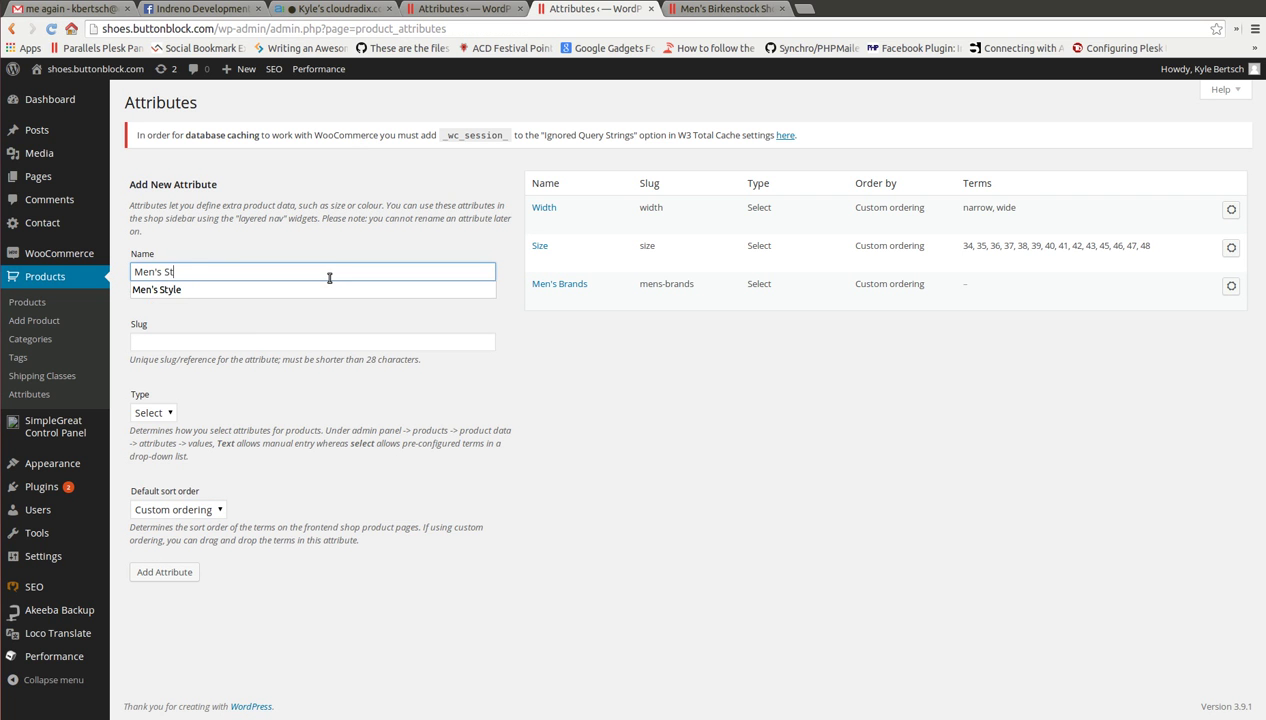
pyautogui.write('ycle')
pyautogui.press('BackSpace')
pyautogui.press('BackSpace')
pyautogui.press('BackSpace')
pyautogui.write('le')
pyautogui.press('Tab')
pyautogui.click(165, 572)
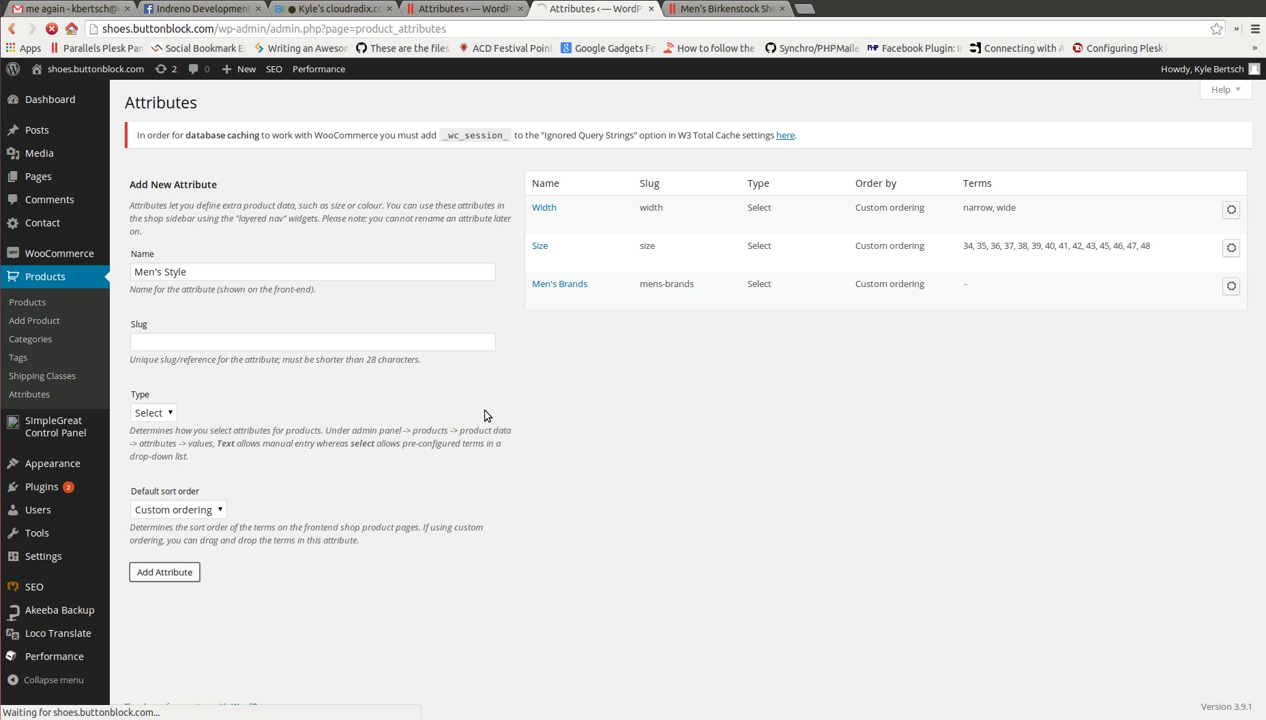
# Step: Add Birkenstock and Rieker as Men's Brands terms, then return to the attributes list
pyautogui.click(576, 287)
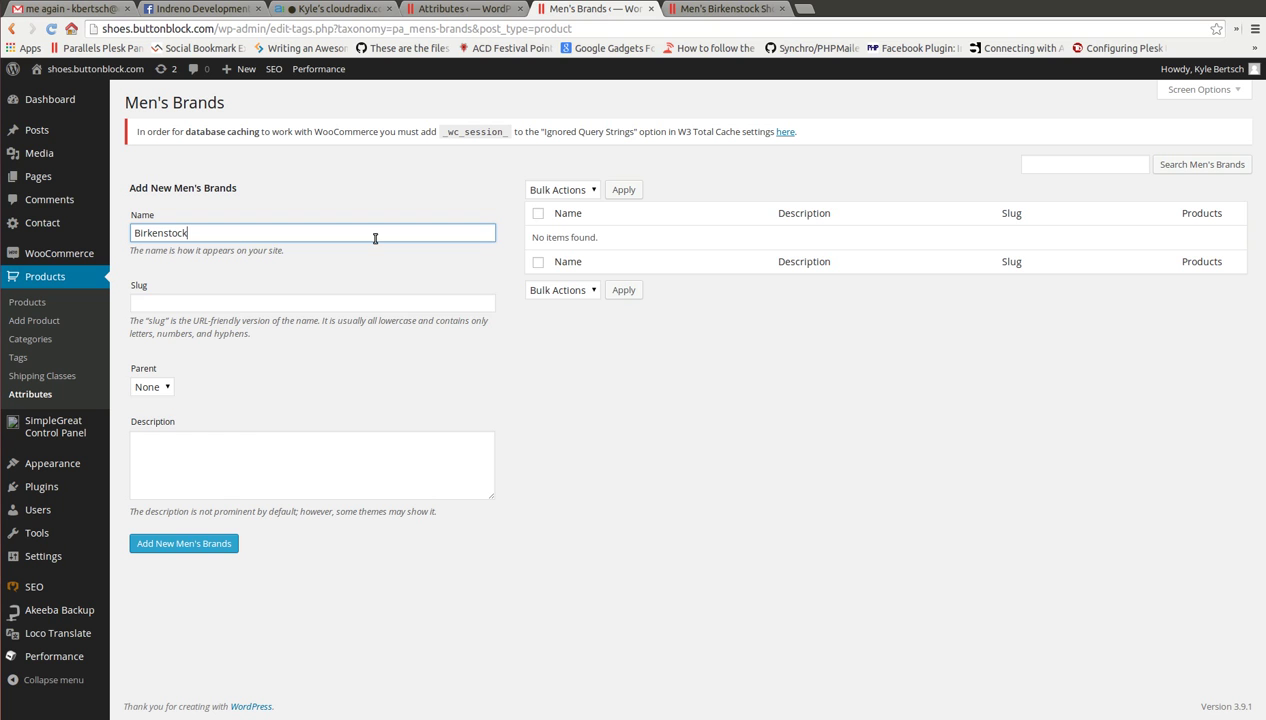
pyautogui.press('Tab')
pyautogui.press('Return')
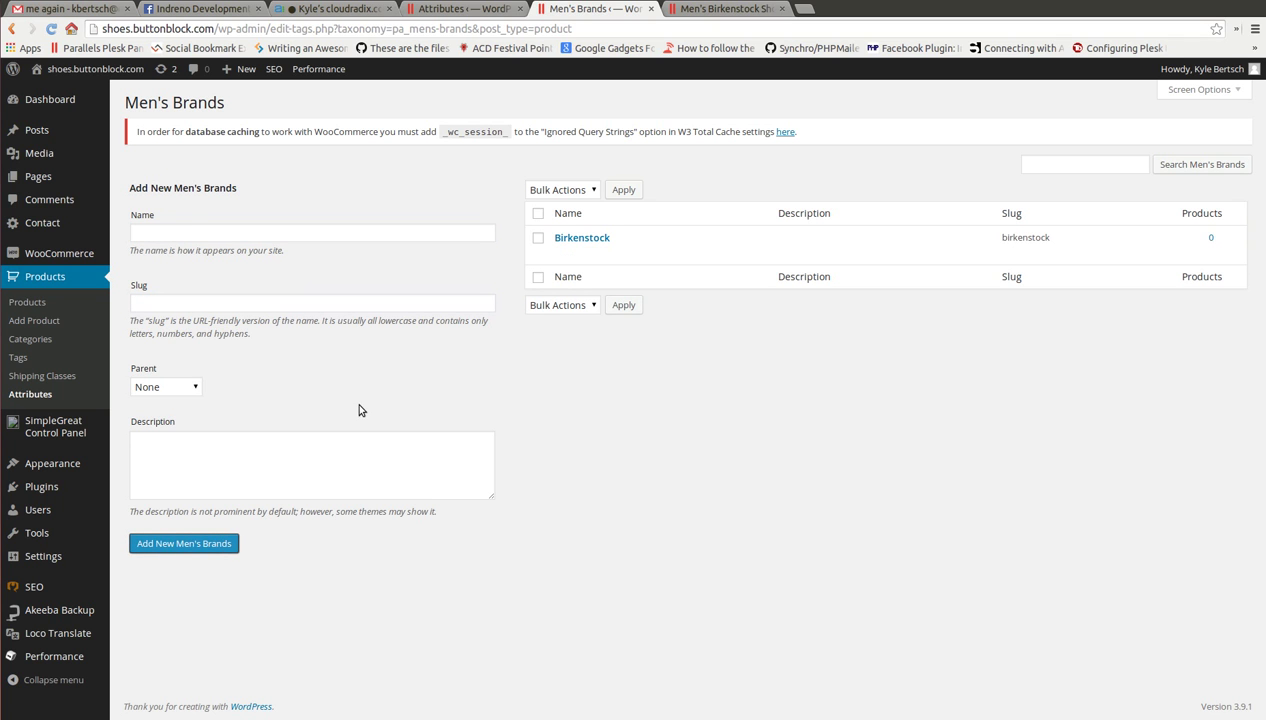
pyautogui.click(215, 239)
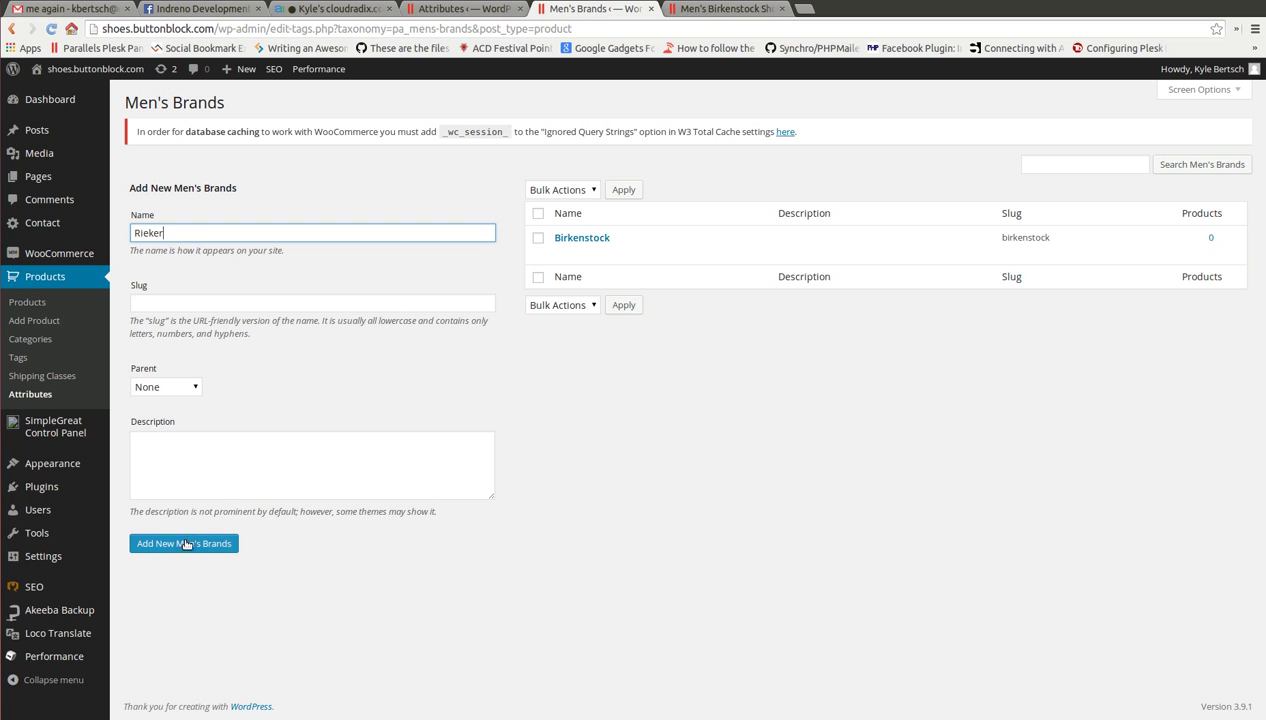
pyautogui.click(186, 543)
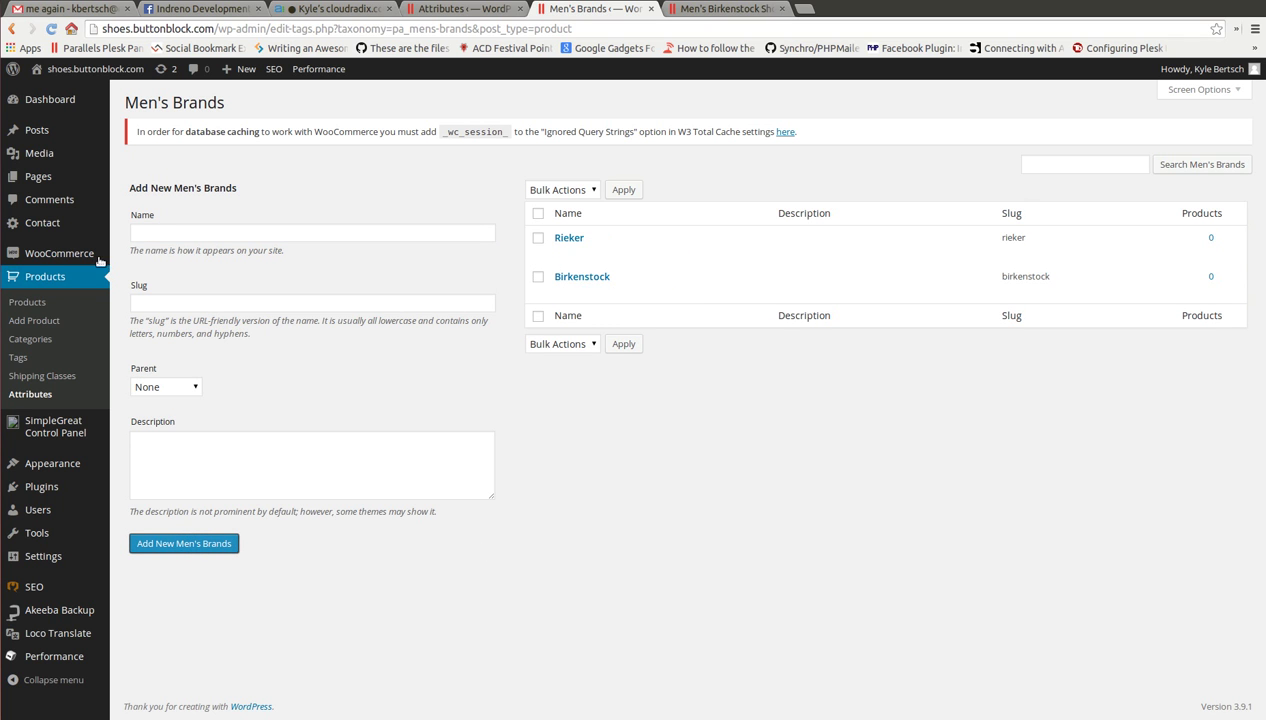
pyautogui.click(39, 396)
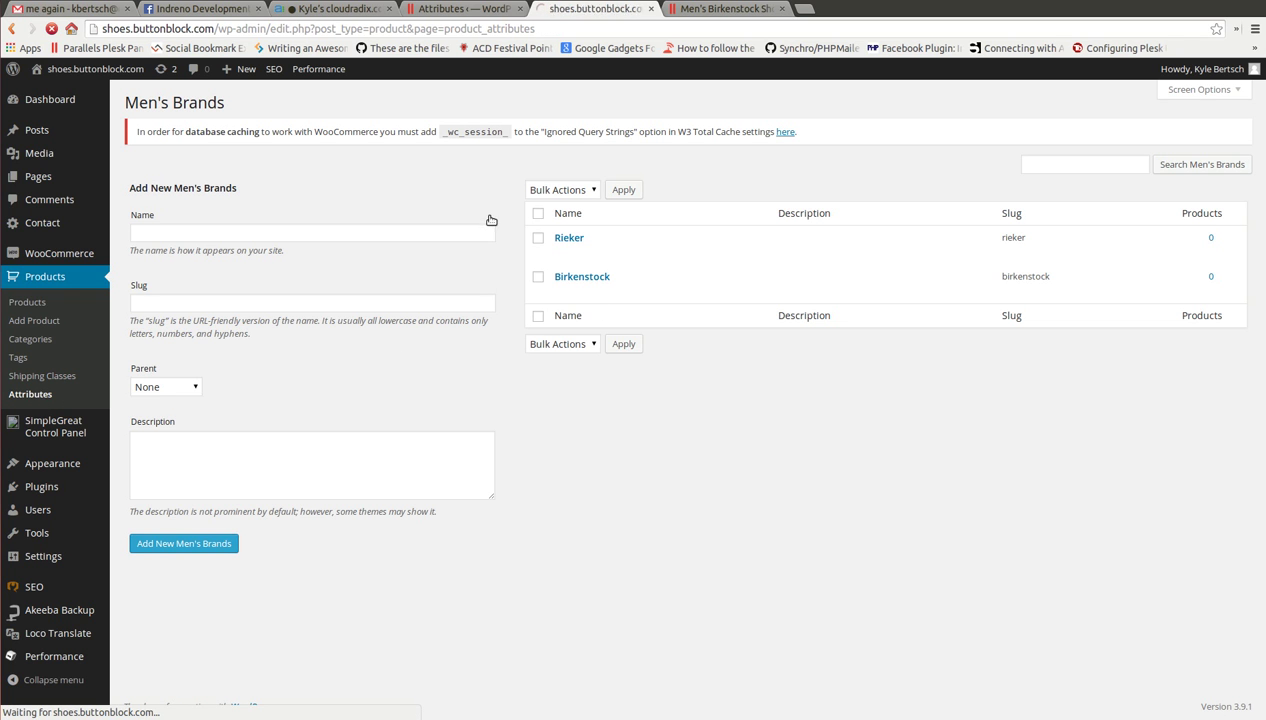
# Step: Open Men's Style's terms and add Athletic, Sandals, Dress Casual and Closed Toe one after another
pyautogui.click(558, 323)
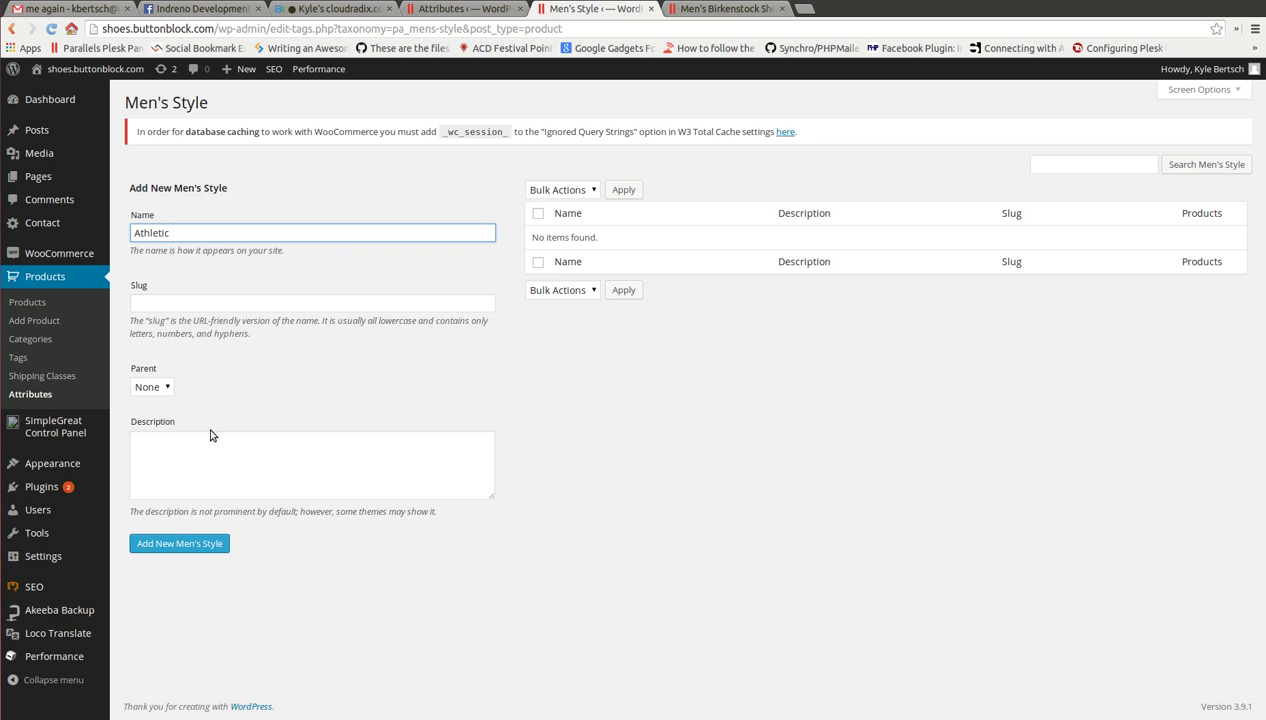
pyautogui.click(180, 543)
pyautogui.click(244, 240)
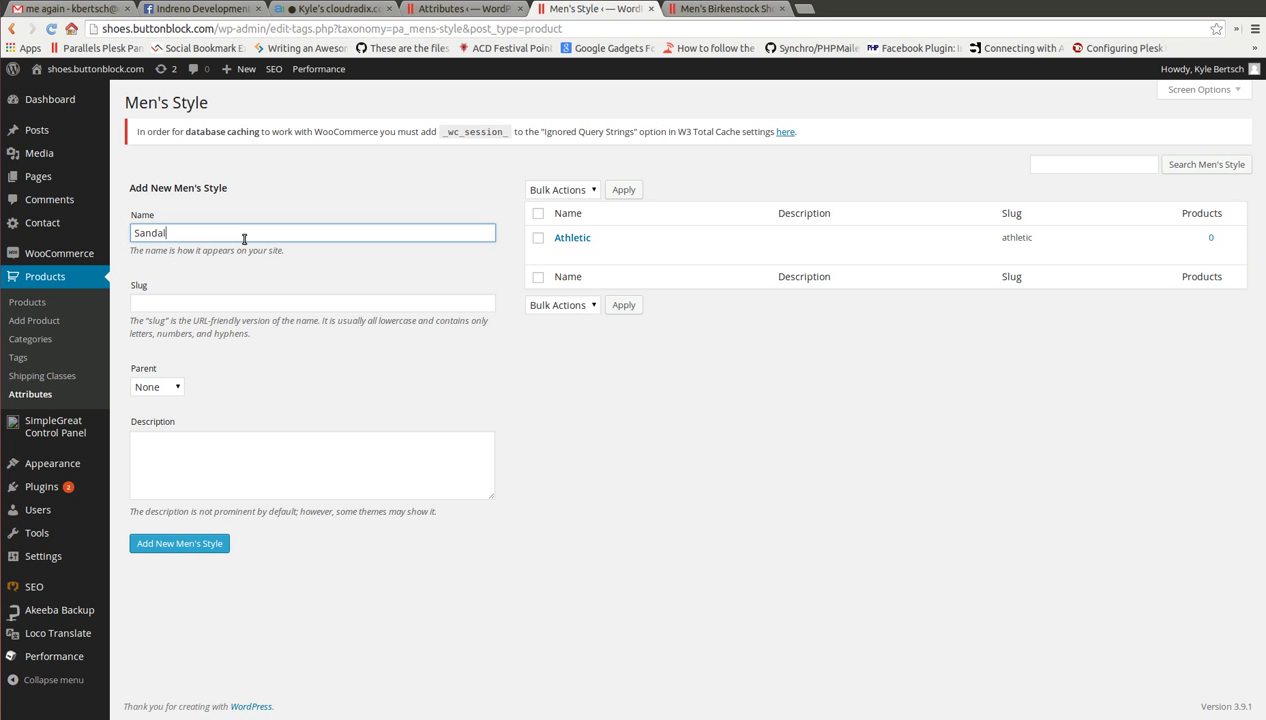
pyautogui.click(183, 541)
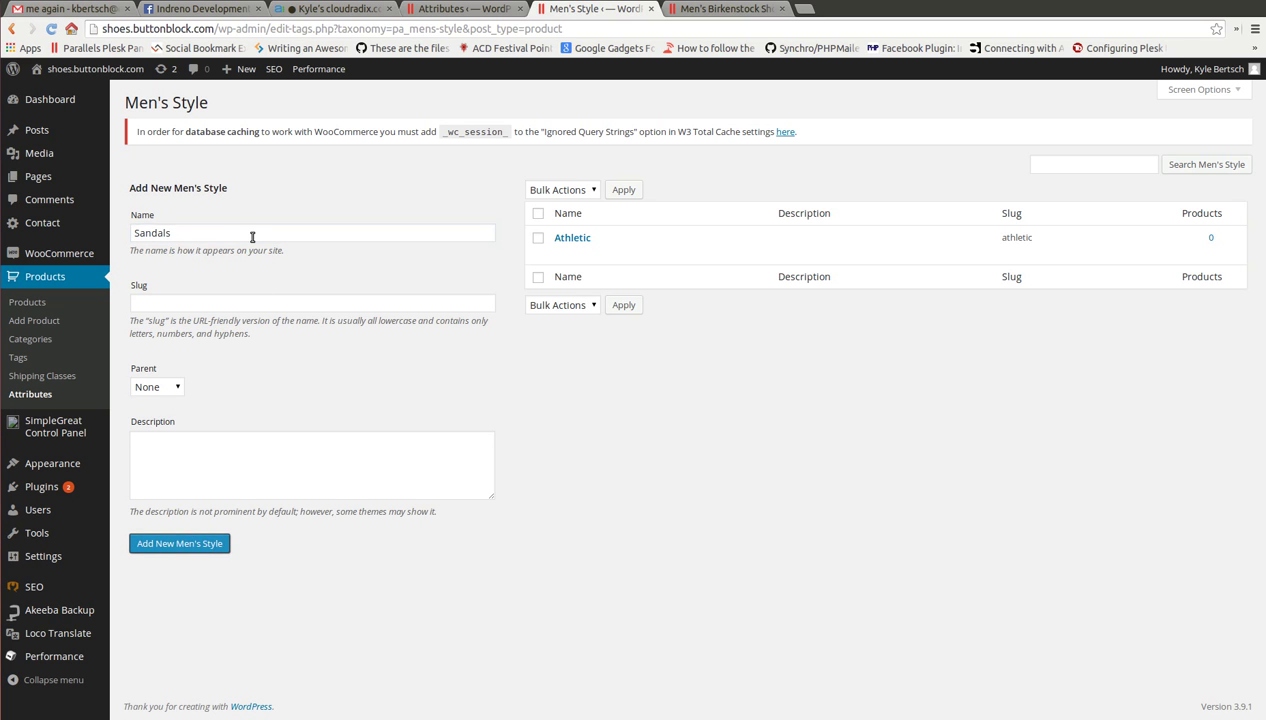
pyautogui.click(253, 236)
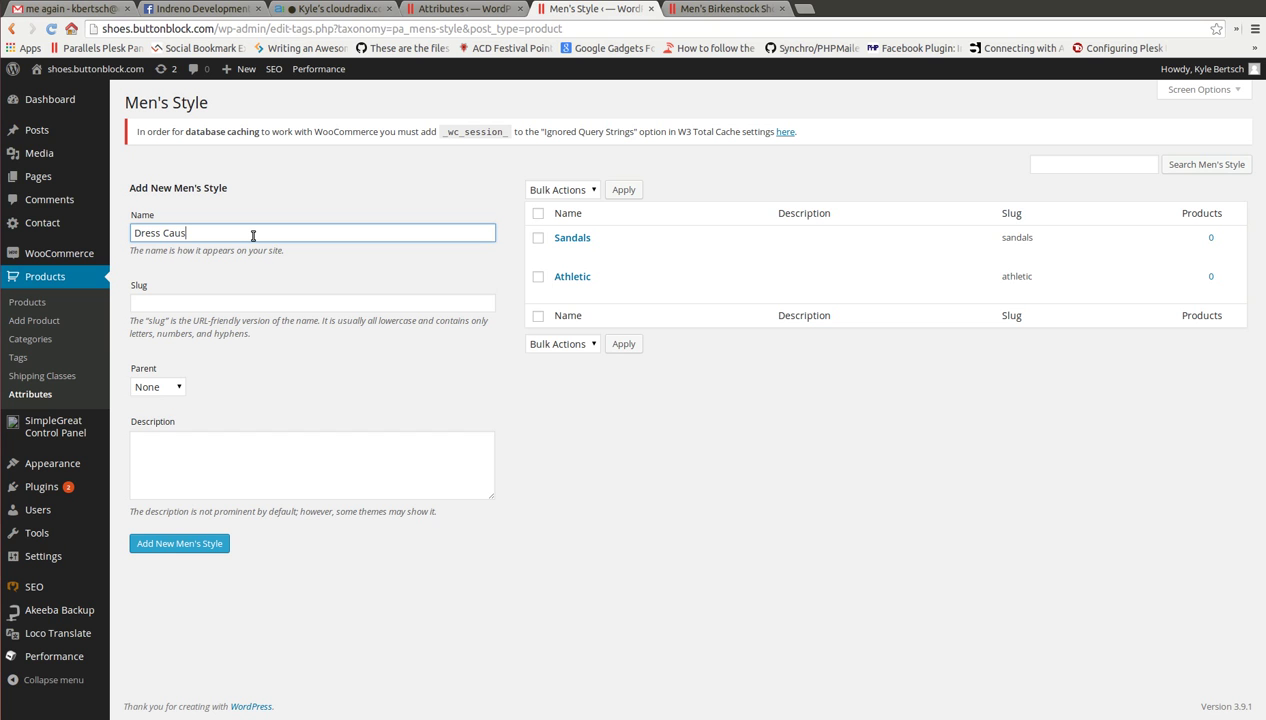
pyautogui.click(183, 545)
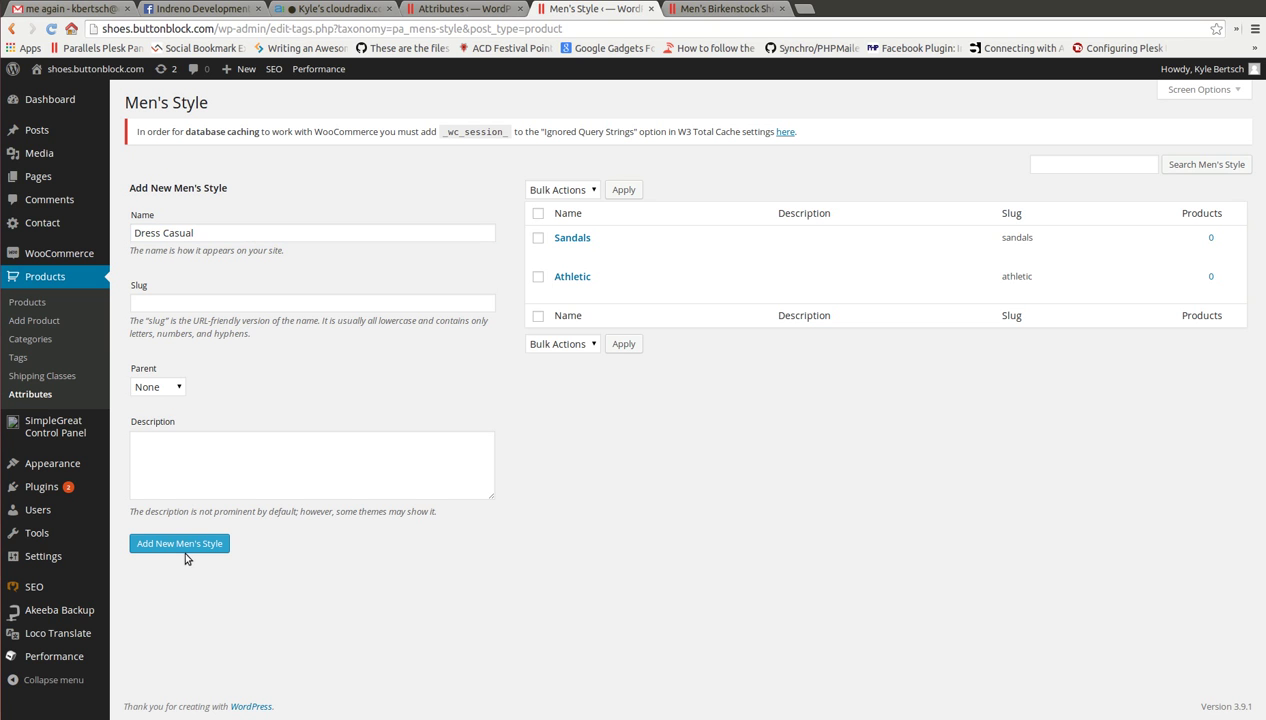
pyautogui.click(233, 233)
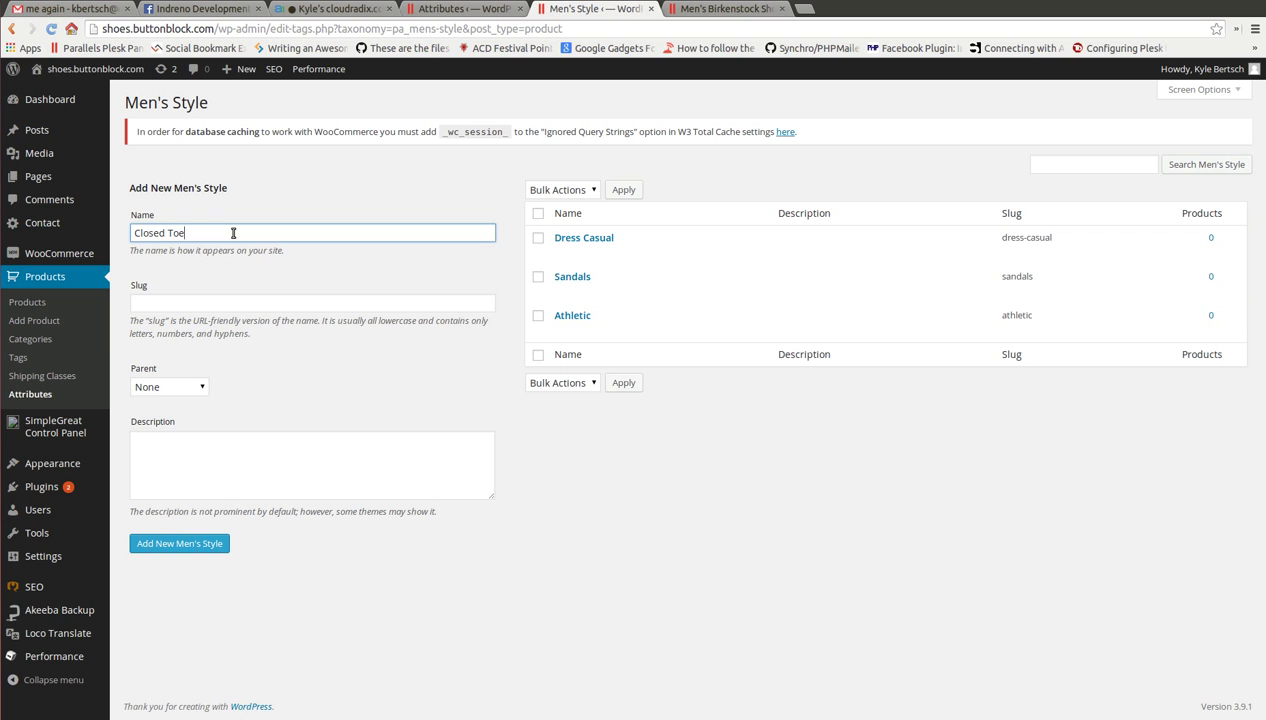
pyautogui.click(196, 544)
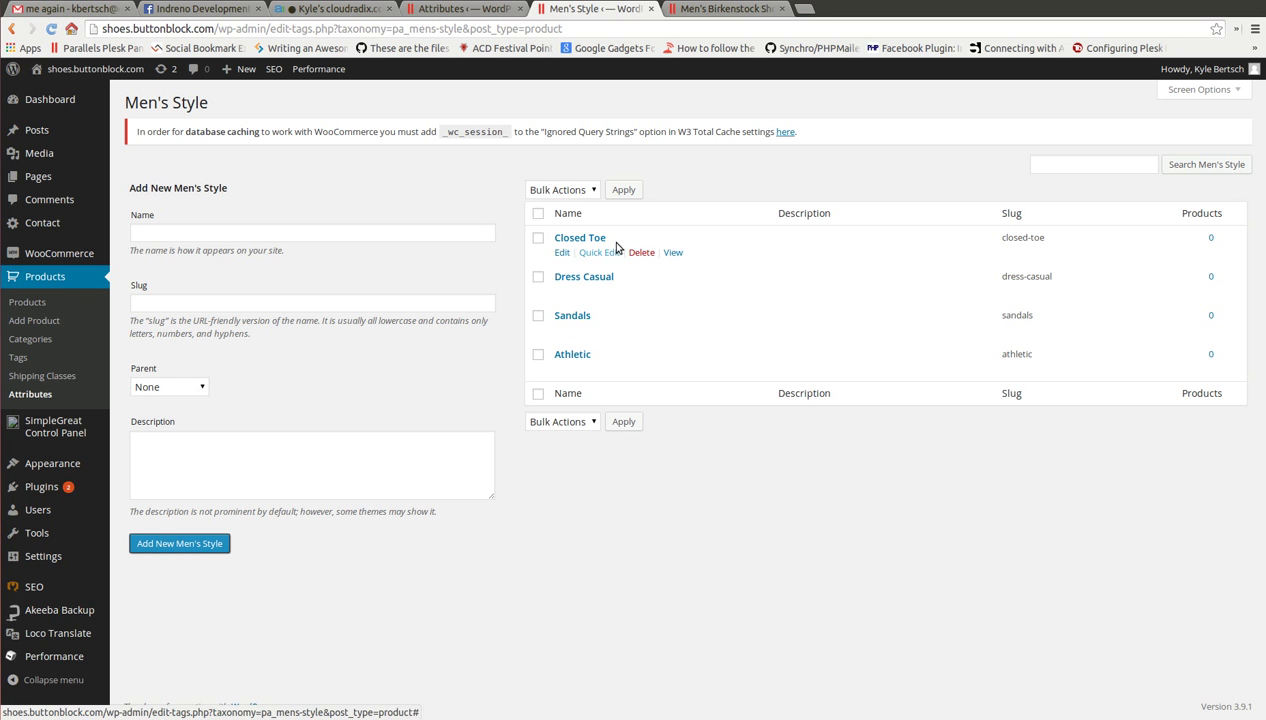
pyautogui.moveTo(62, 256)
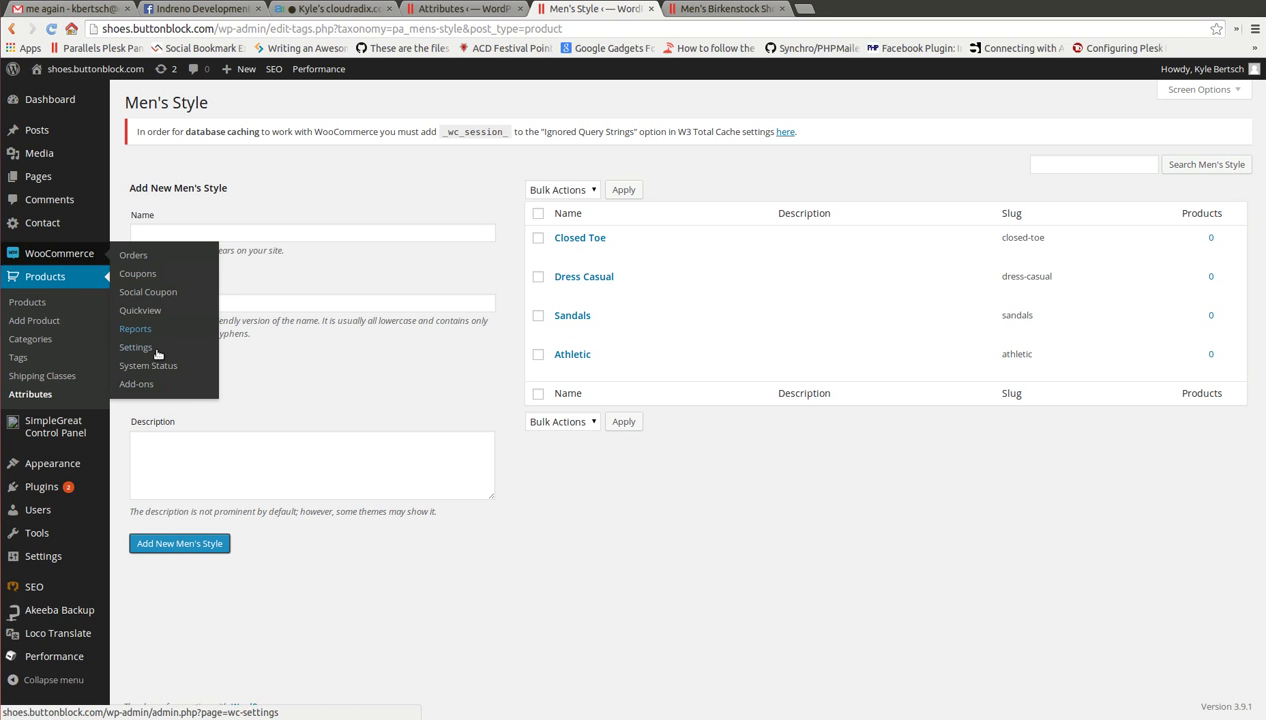
# Step: Filter the product list to the Men category
pyautogui.click(30, 302)
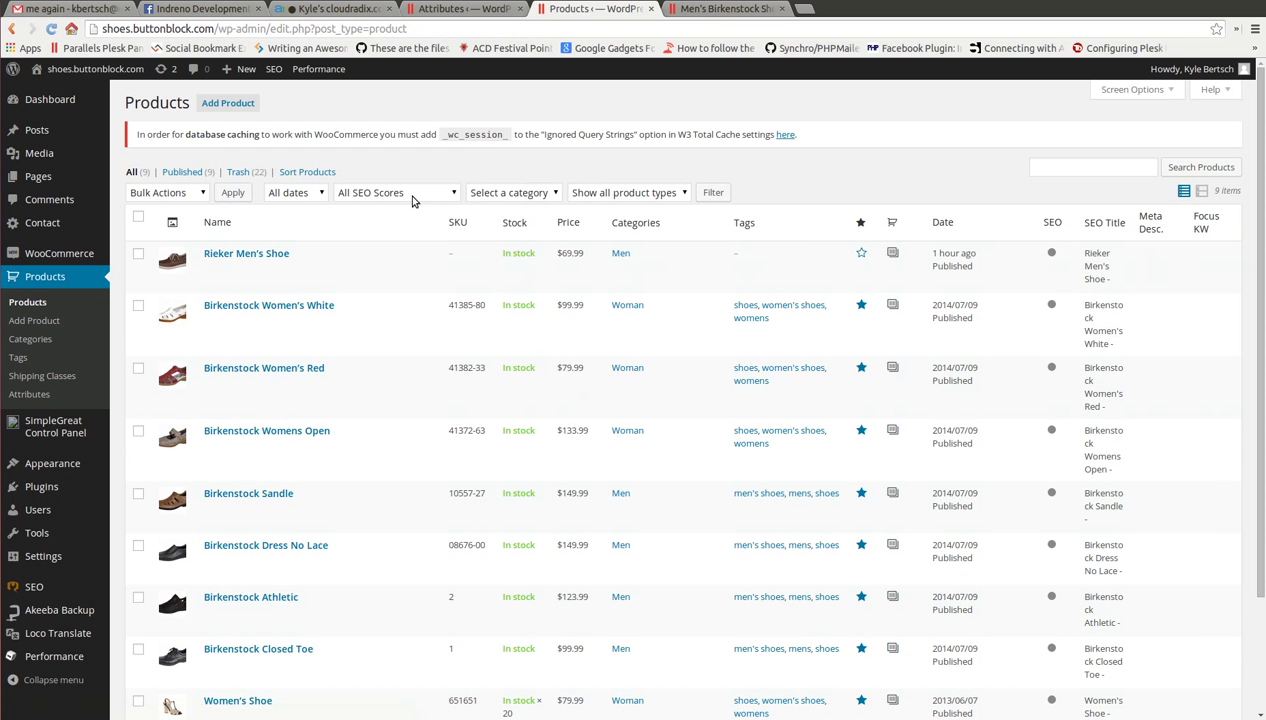
pyautogui.click(497, 192)
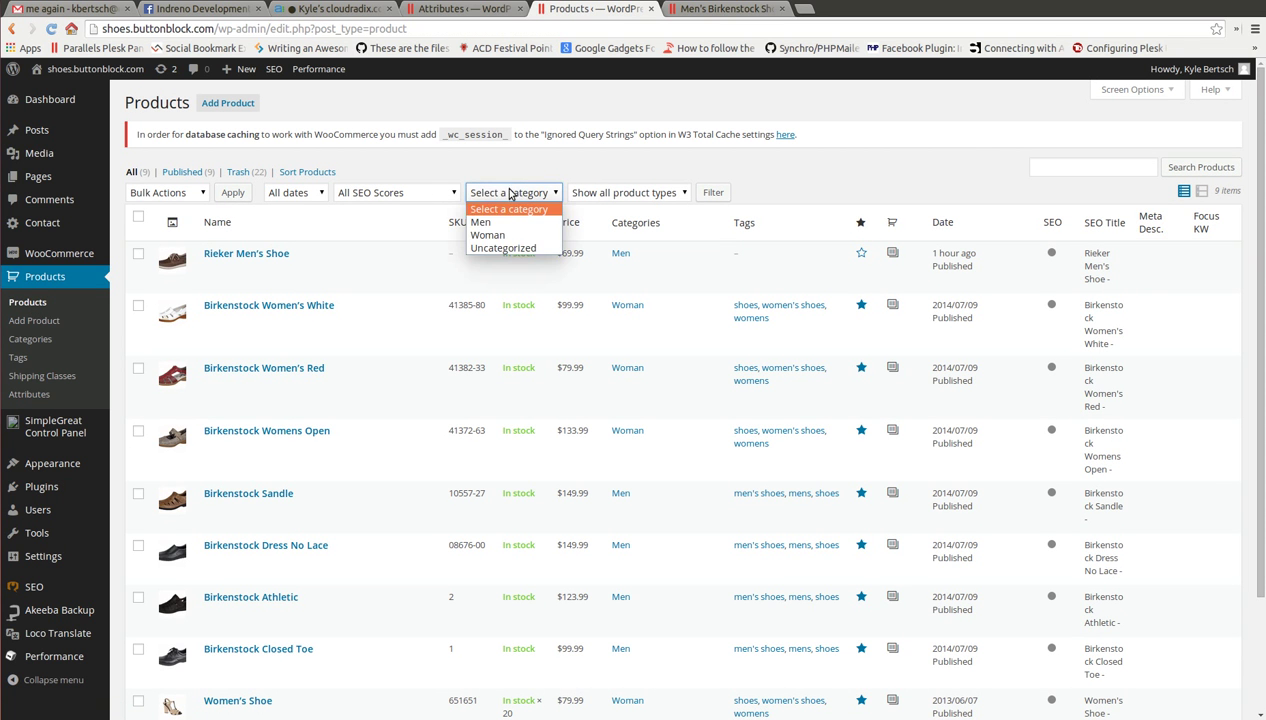
pyautogui.click(500, 219)
pyautogui.click(714, 193)
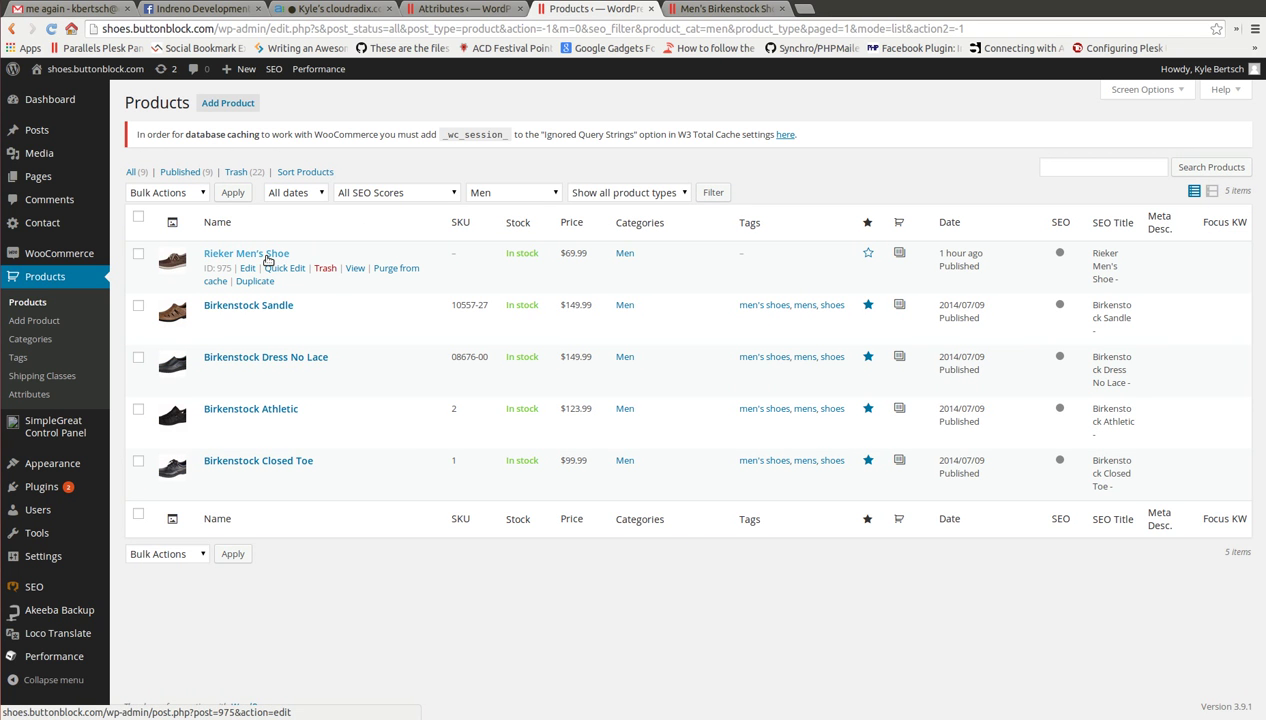
# Step: Edit Rieker Men's Shoe, add Men's Brands with value Rieker, and save the attributes
pyautogui.click(267, 256)
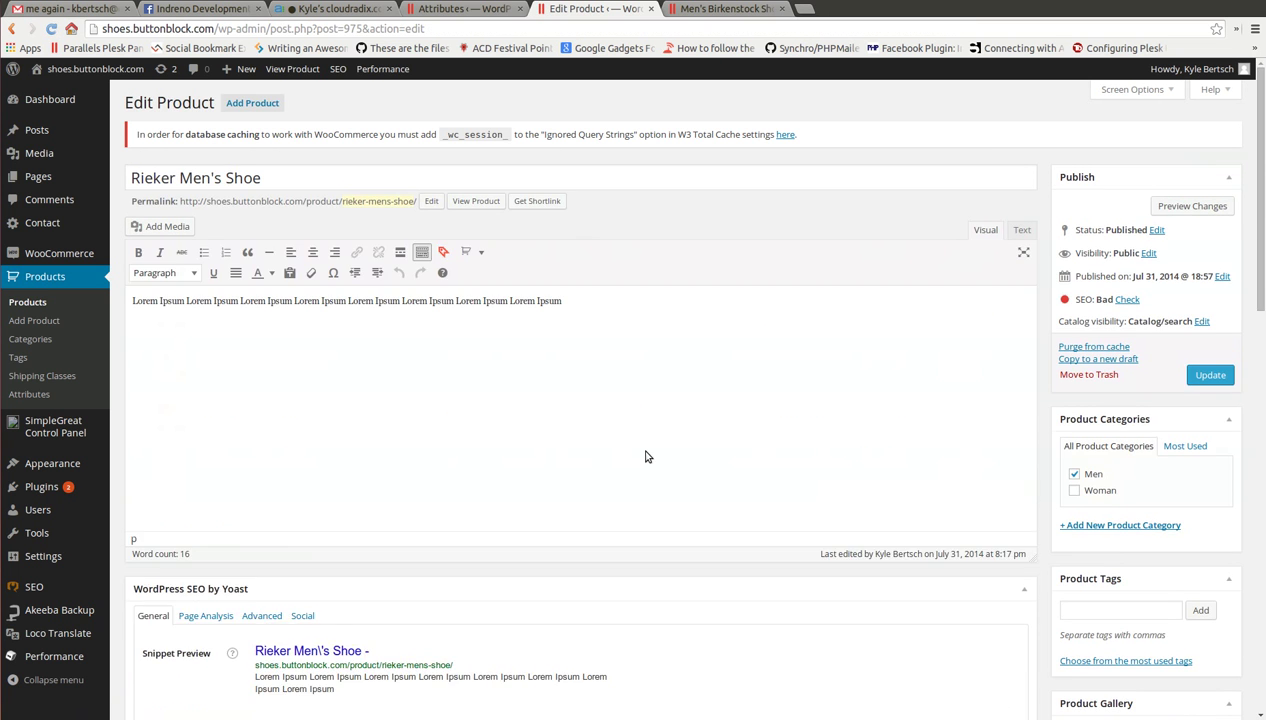
pyautogui.scroll(-6, 645, 456)
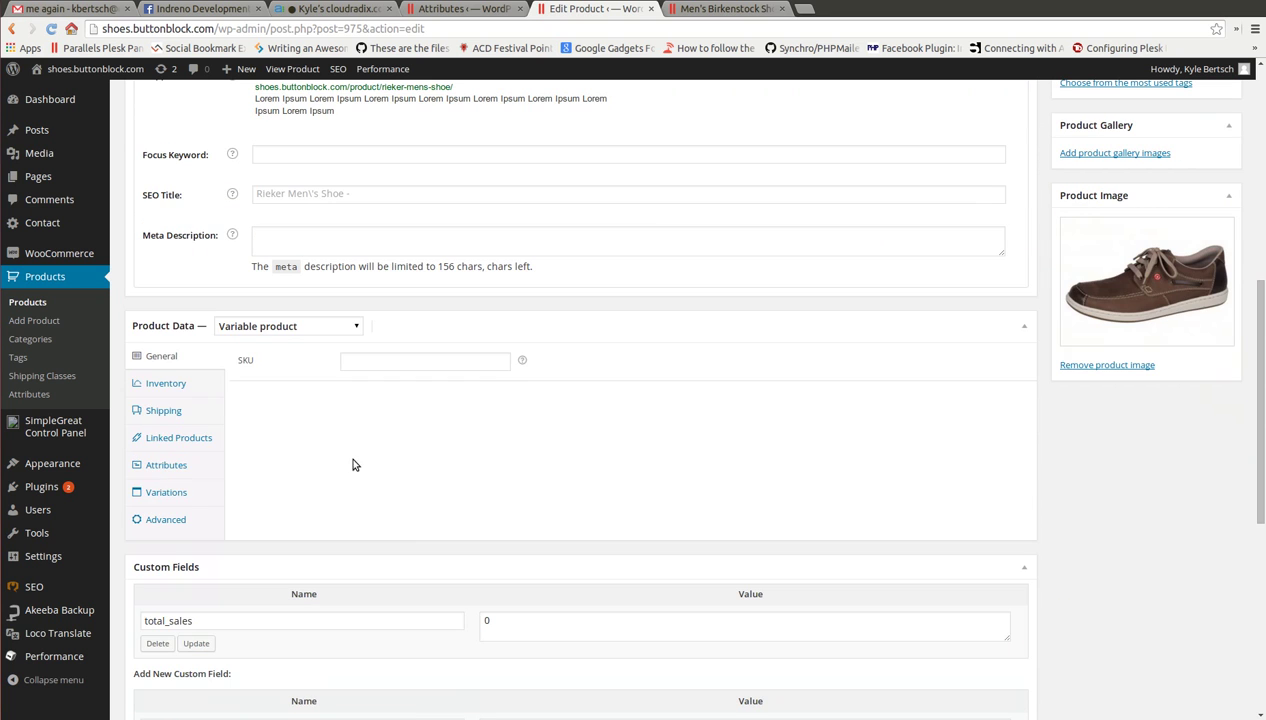
pyautogui.click(168, 465)
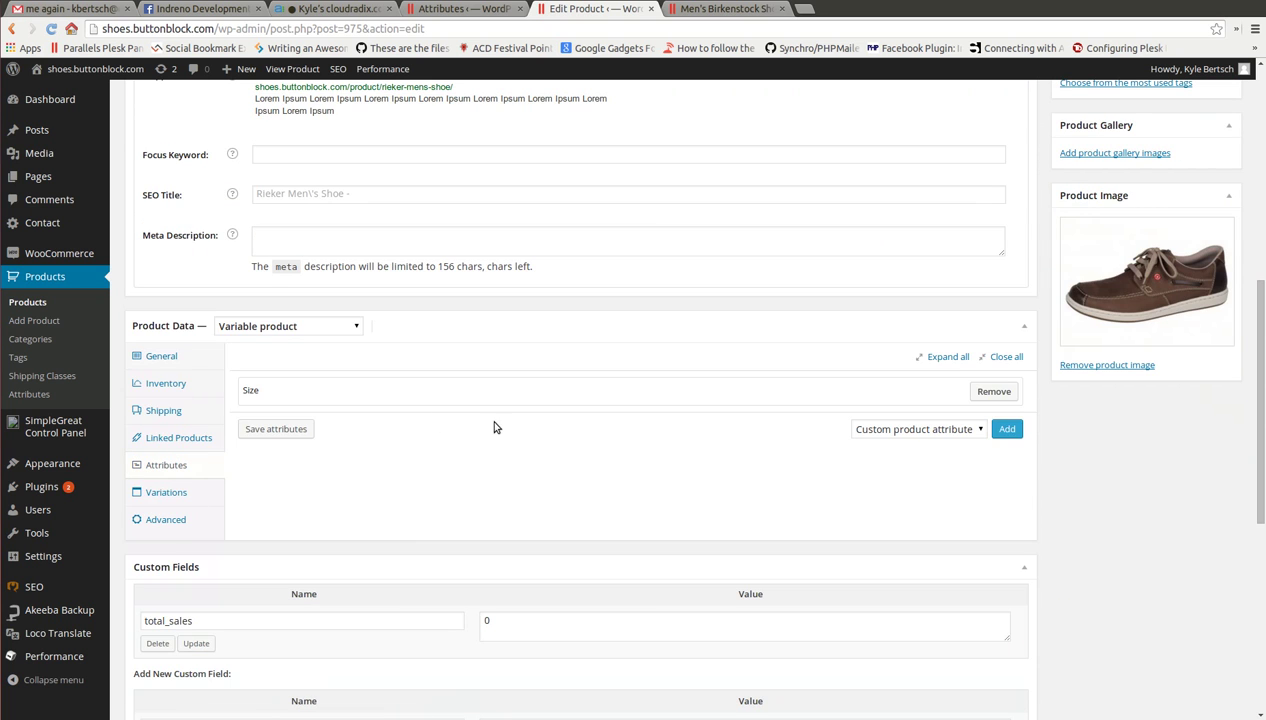
pyautogui.click(926, 433)
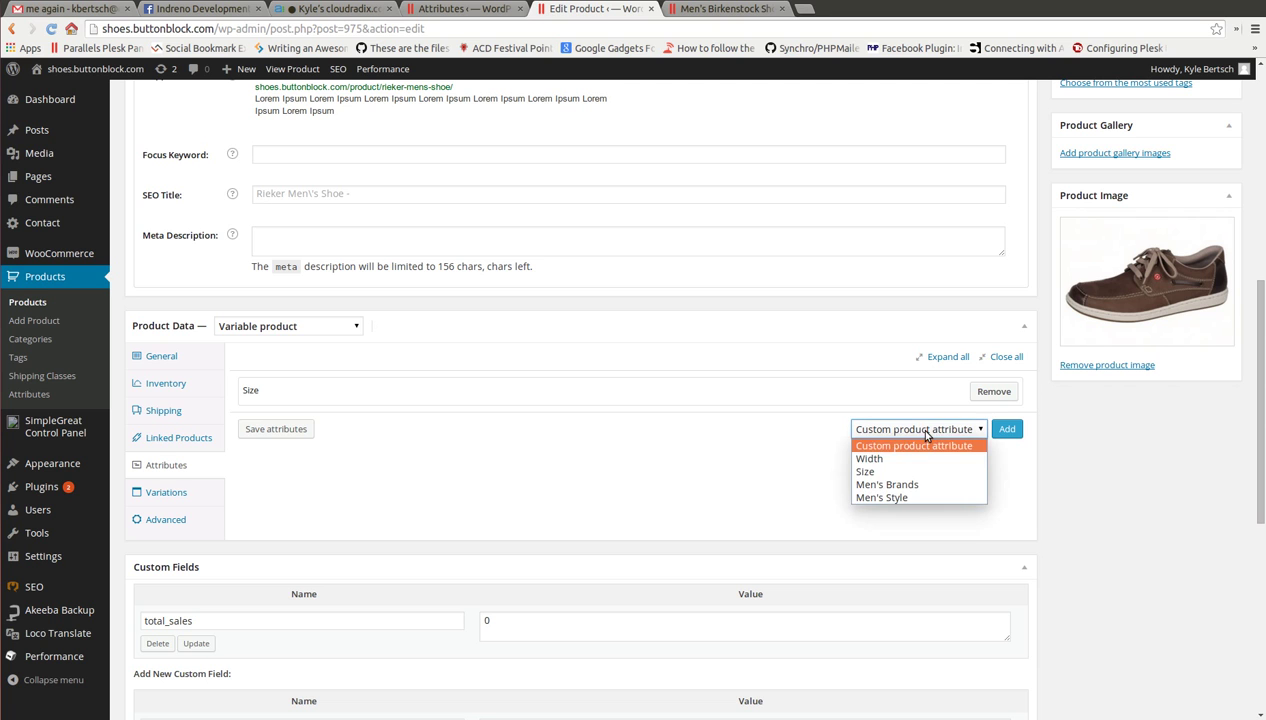
pyautogui.click(910, 487)
pyautogui.click(1000, 432)
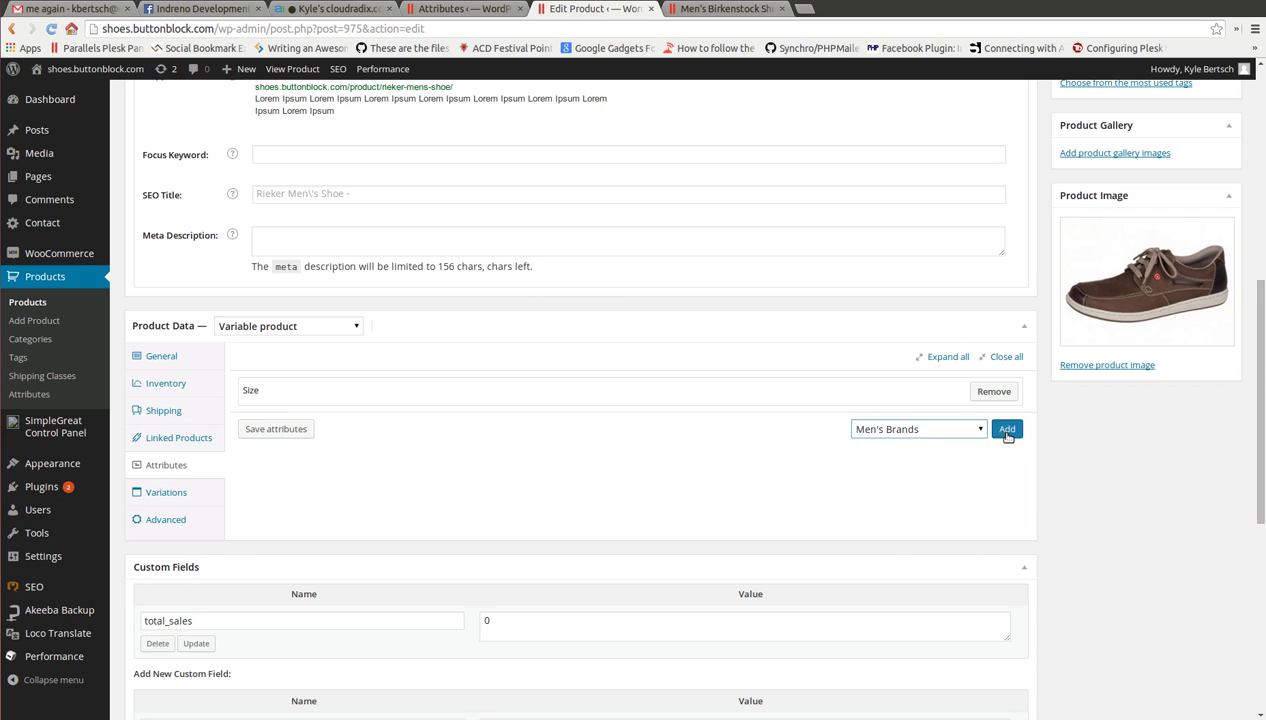
pyautogui.click(620, 471)
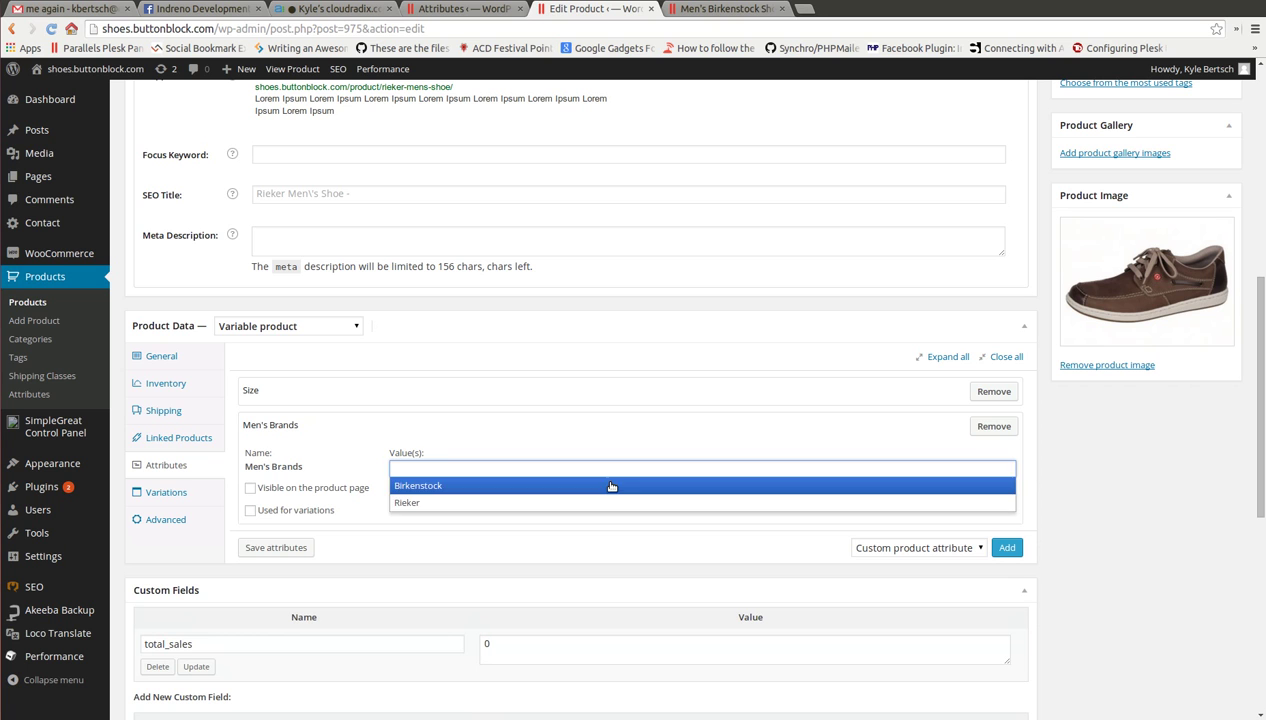
pyautogui.click(593, 504)
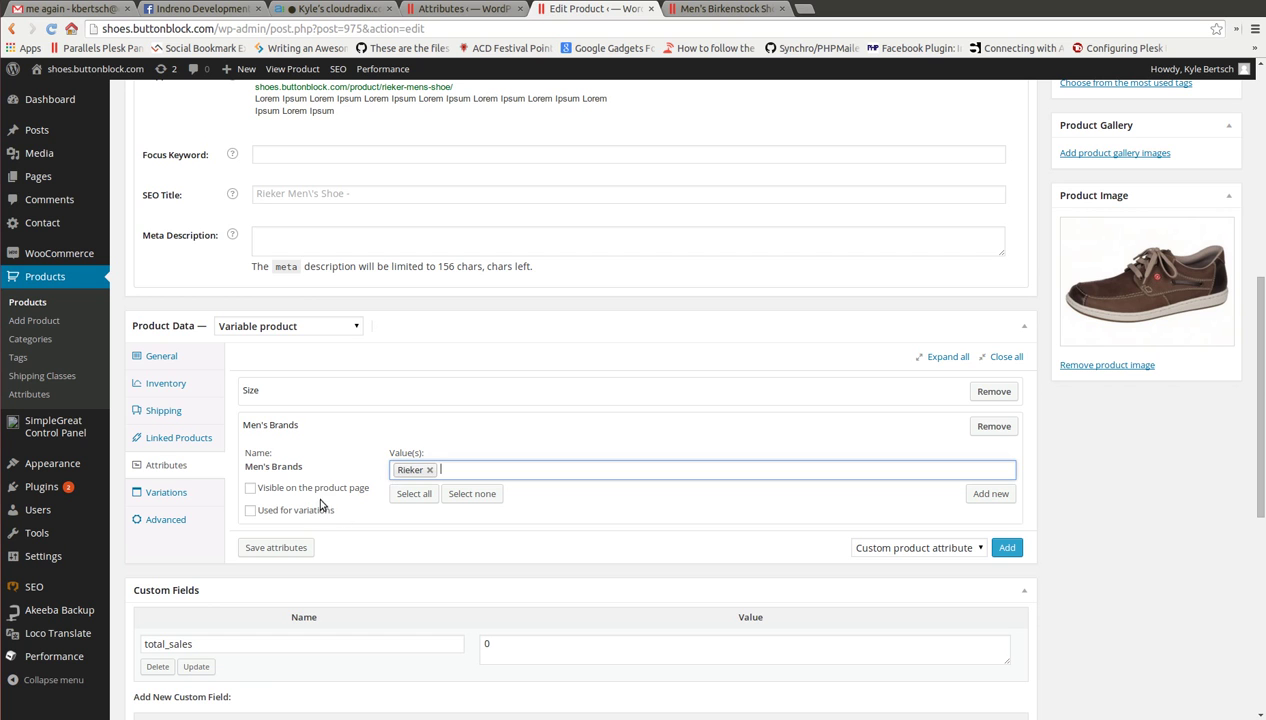
pyautogui.click(280, 549)
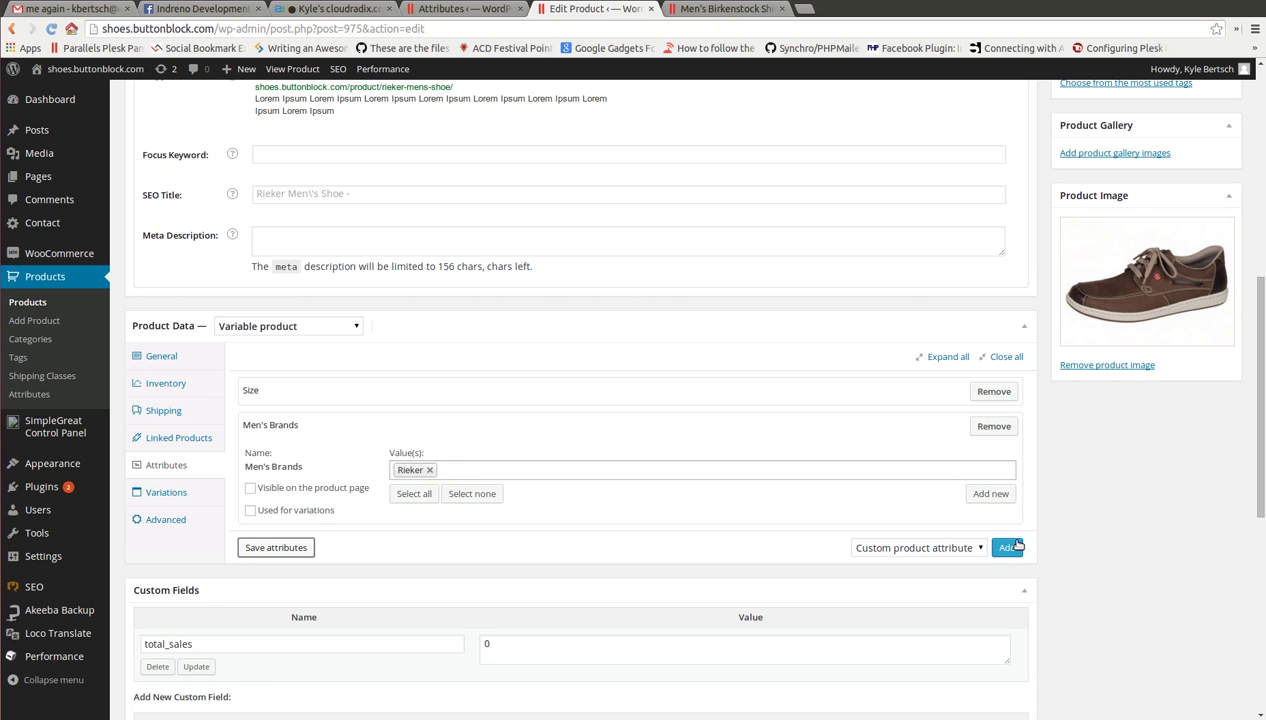
# Step: Add the Men's Style attribute with value Athletic and save the attributes
pyautogui.click(955, 549)
pyautogui.click(900, 614)
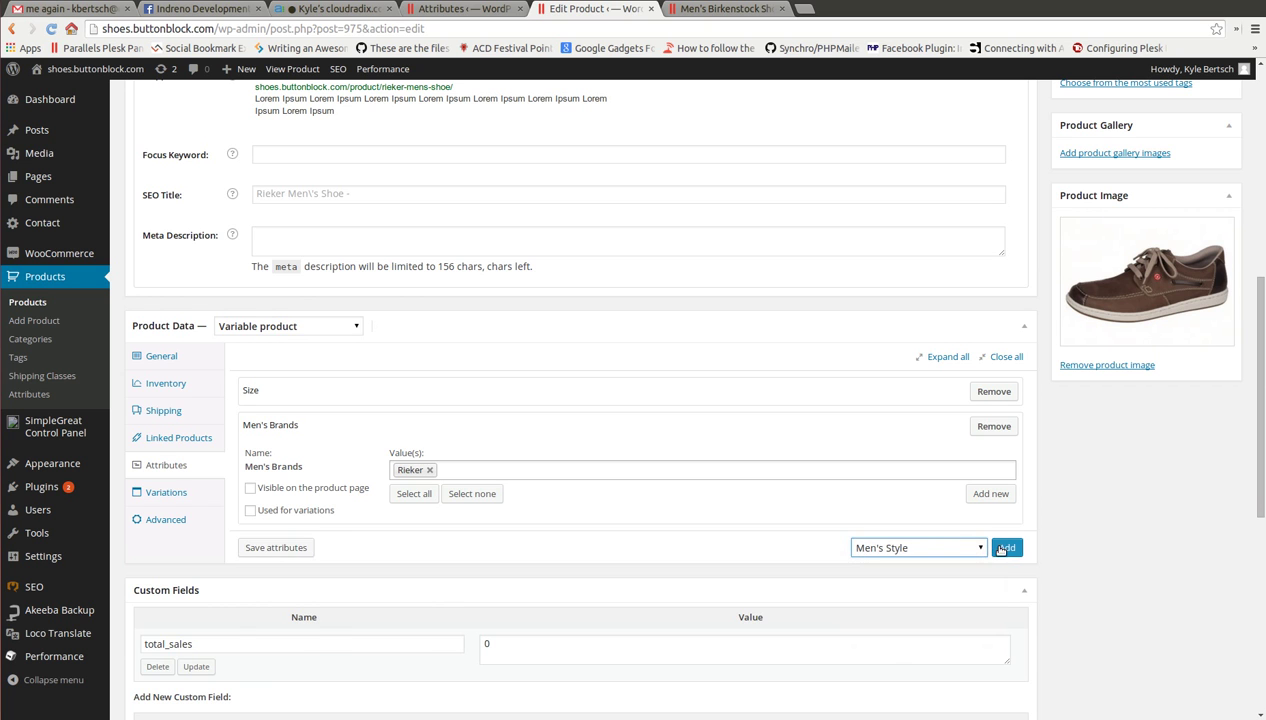
pyautogui.click(1004, 548)
pyautogui.scroll(-3, 1112, 552)
pyautogui.click(611, 442)
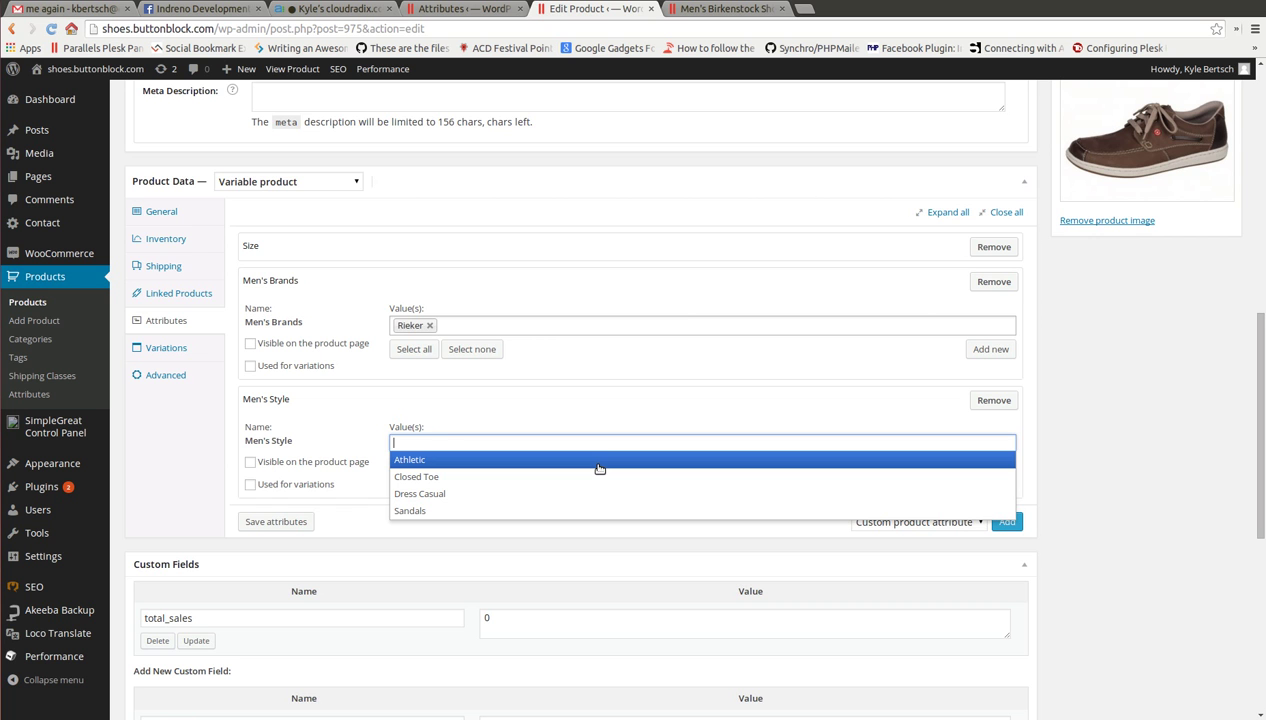
pyautogui.click(598, 460)
pyautogui.scroll(7, 543, 570)
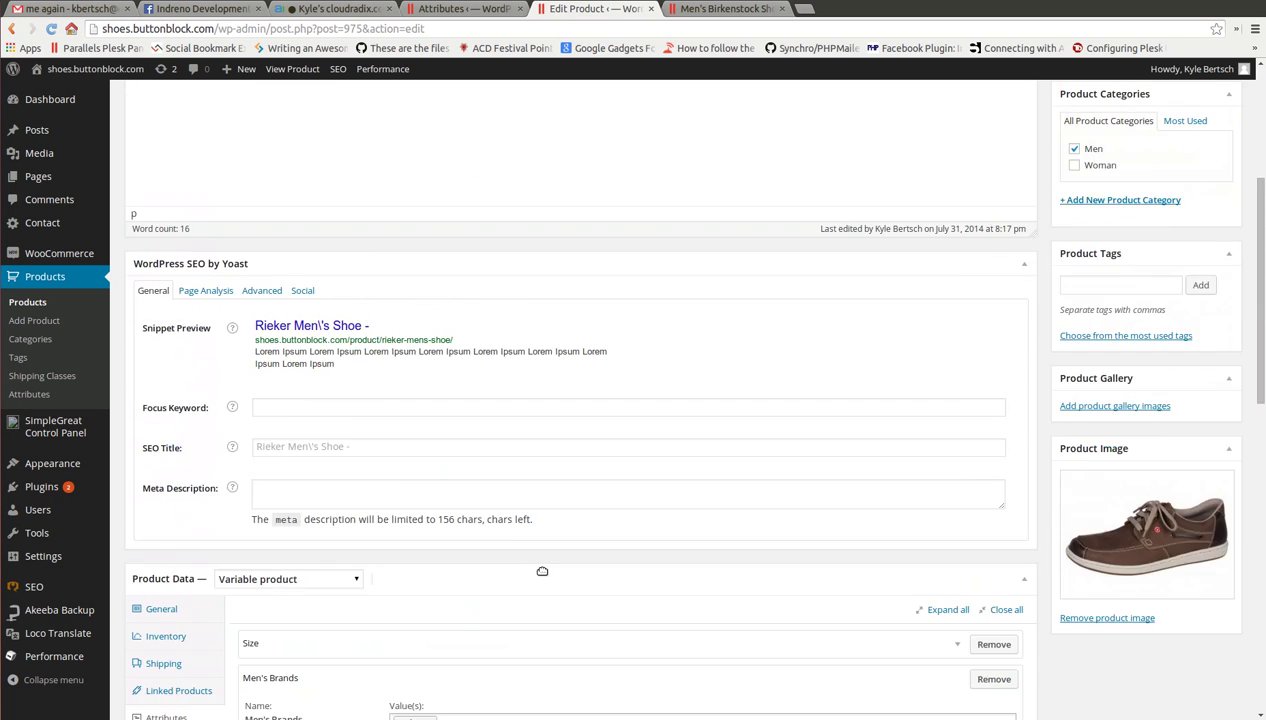
pyautogui.scroll(-7, 543, 570)
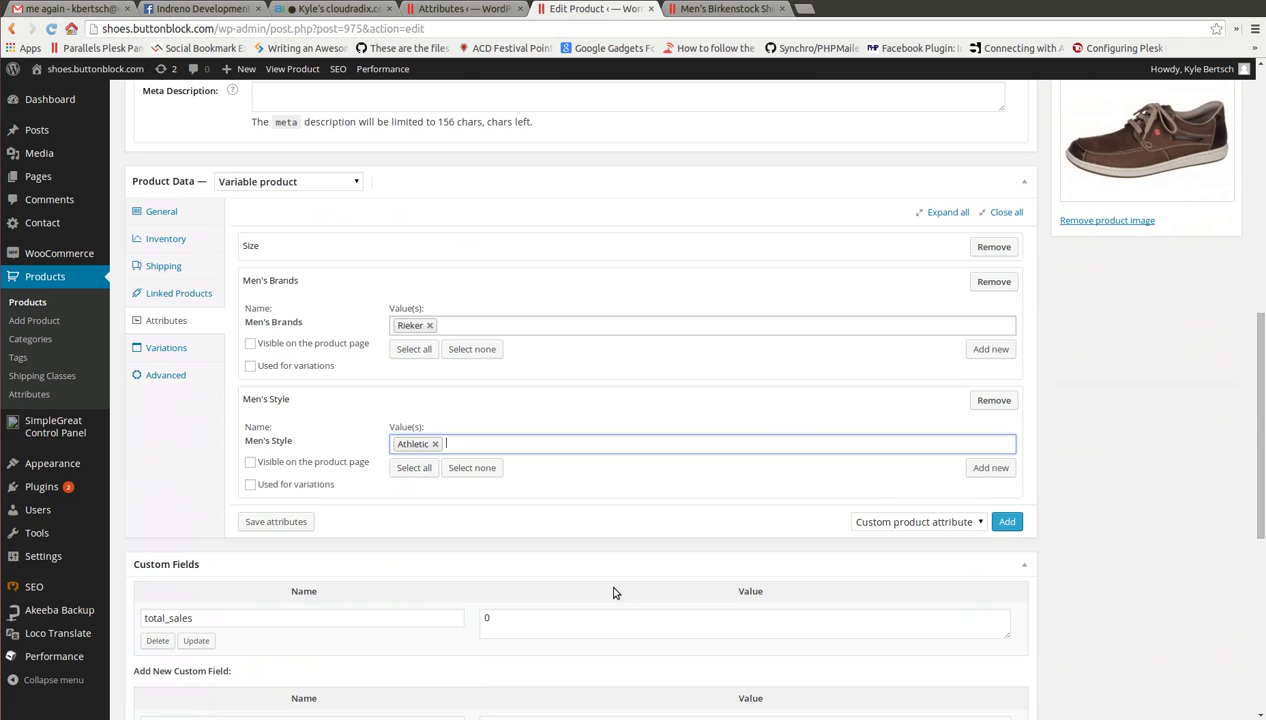
pyautogui.scroll(-1, 613, 590)
pyautogui.click(296, 483)
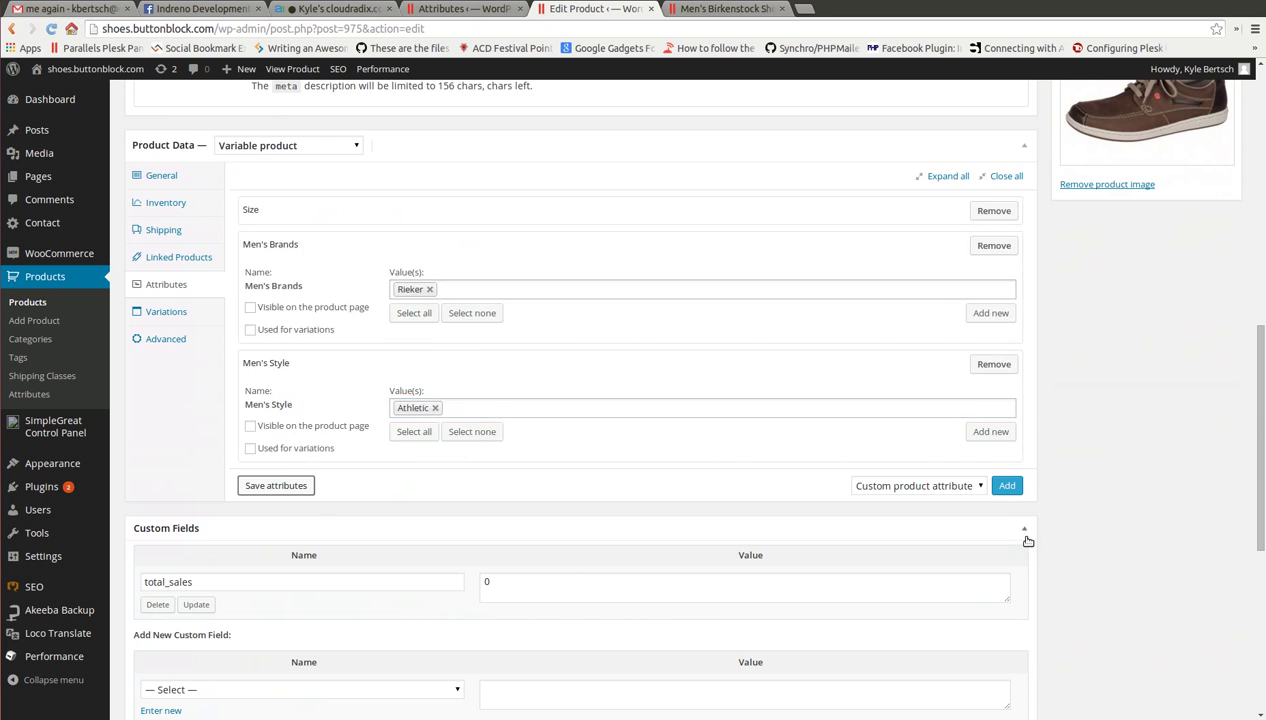
# Step: Update Rieker Men's Shoe, then open Birkenstock Sandle from the product list
pyautogui.scroll(3, 865, 568)
pyautogui.scroll(4, 865, 568)
pyautogui.click(1211, 306)
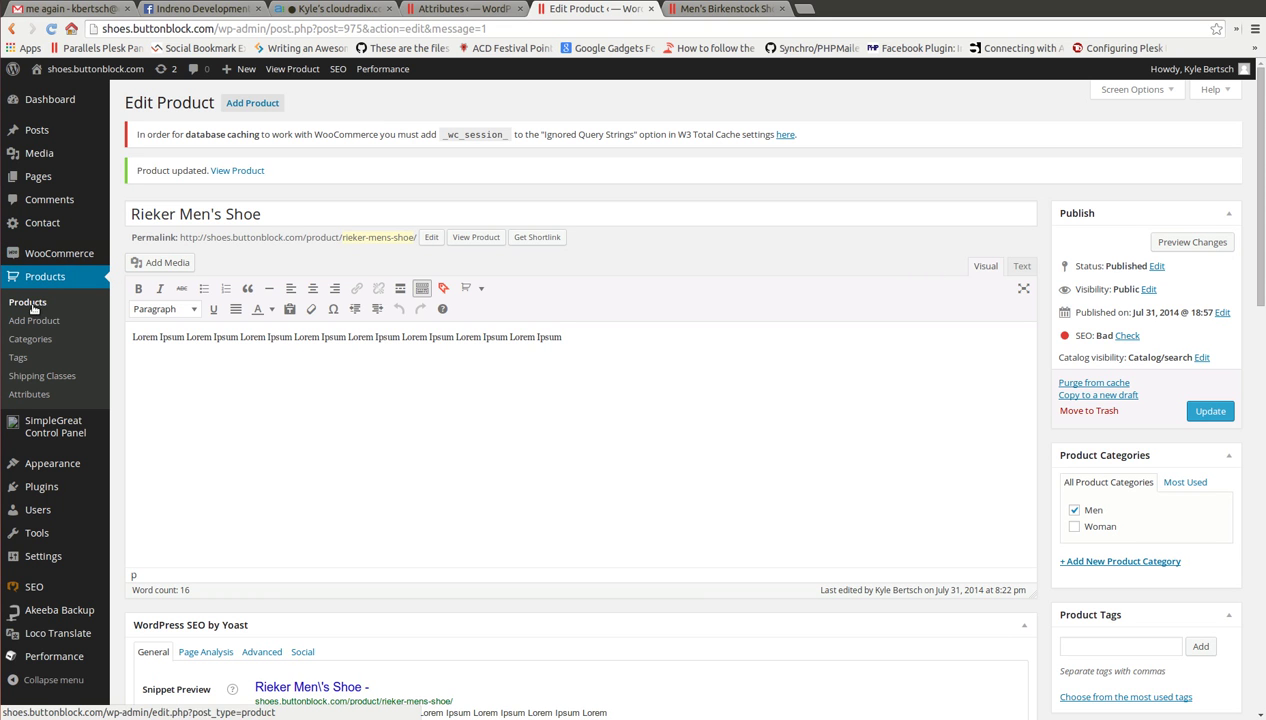
pyautogui.click(32, 307)
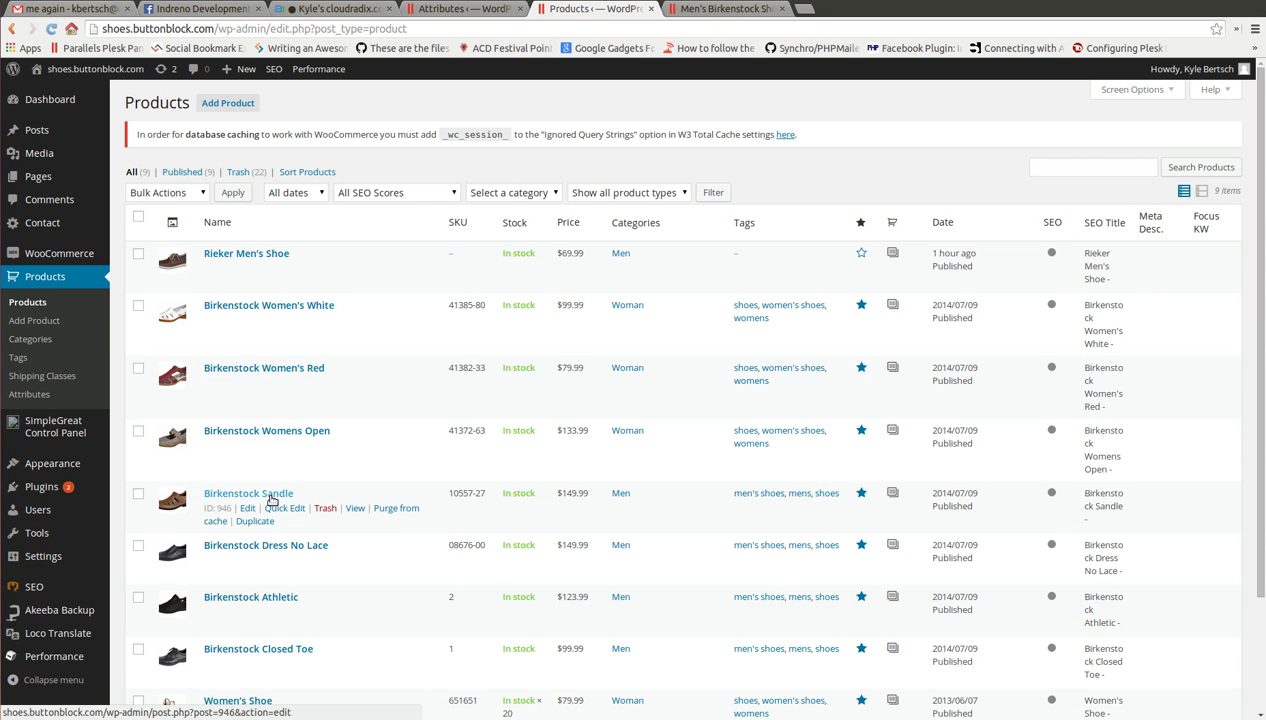
pyautogui.click(272, 495)
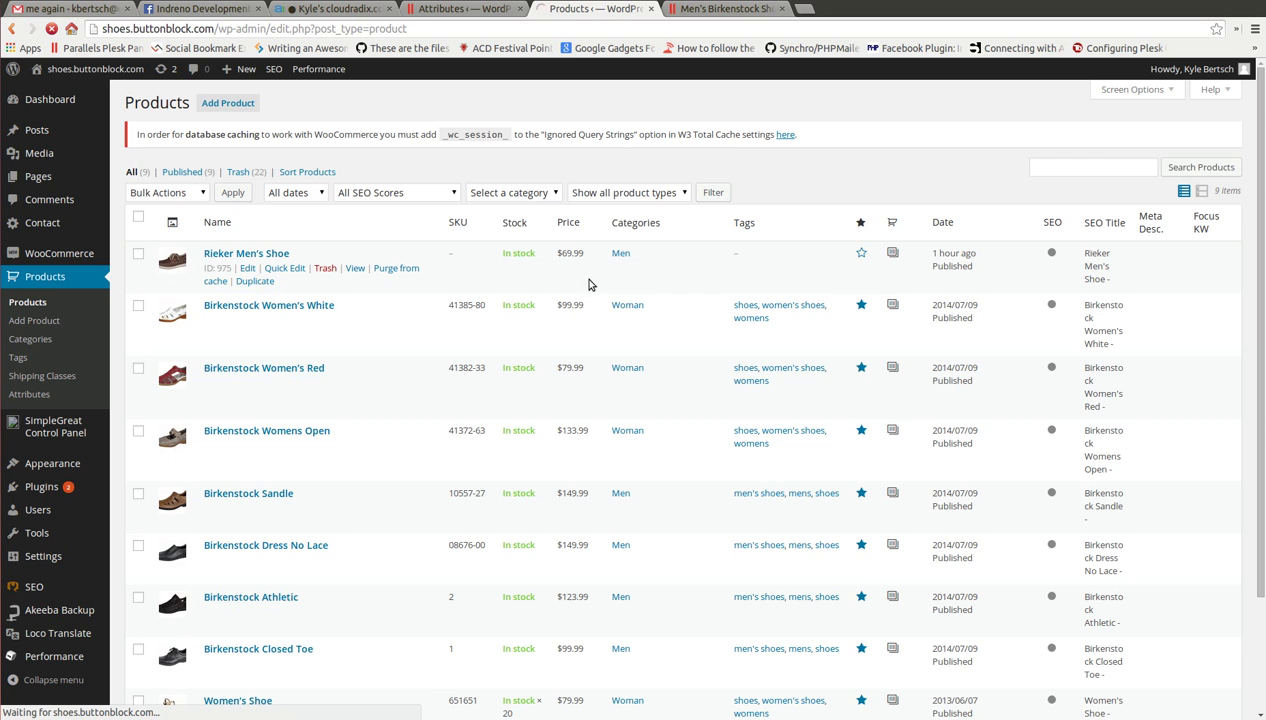
# Step: Give Birkenstock Sandle the Men's Brands value Birkenstock and save the attributes
pyautogui.scroll(-10, 568, 390)
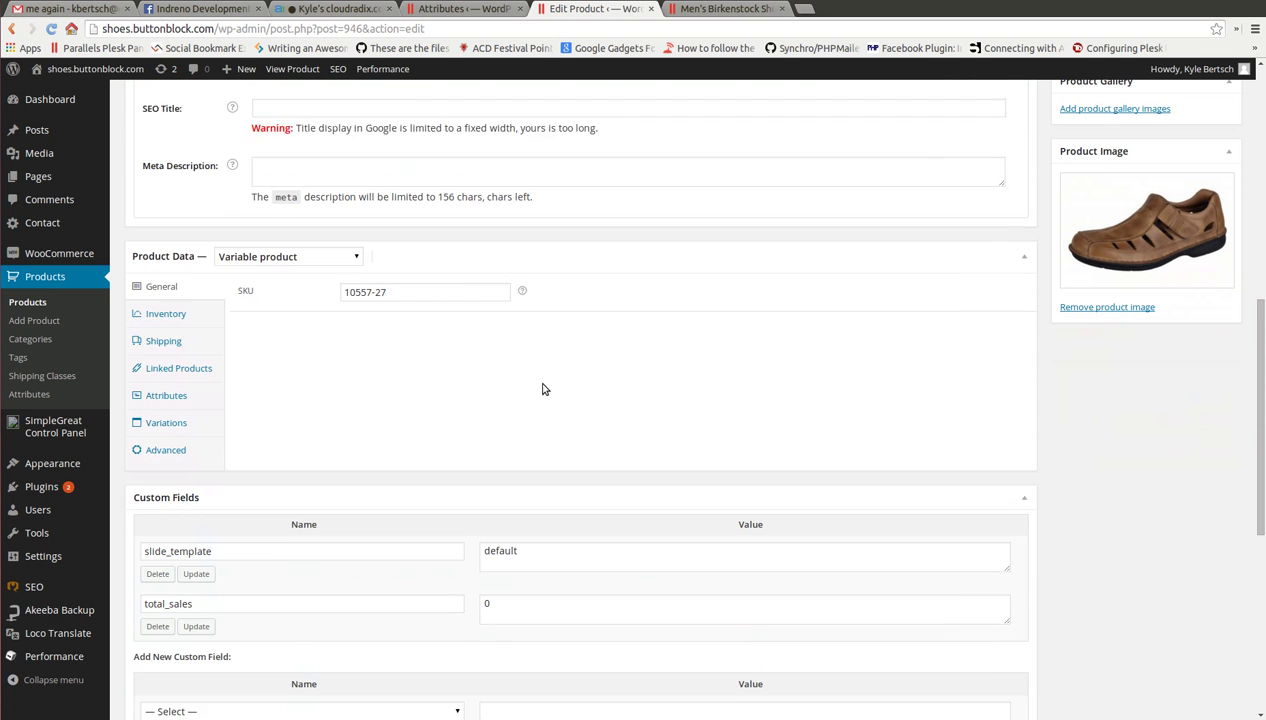
pyautogui.click(183, 402)
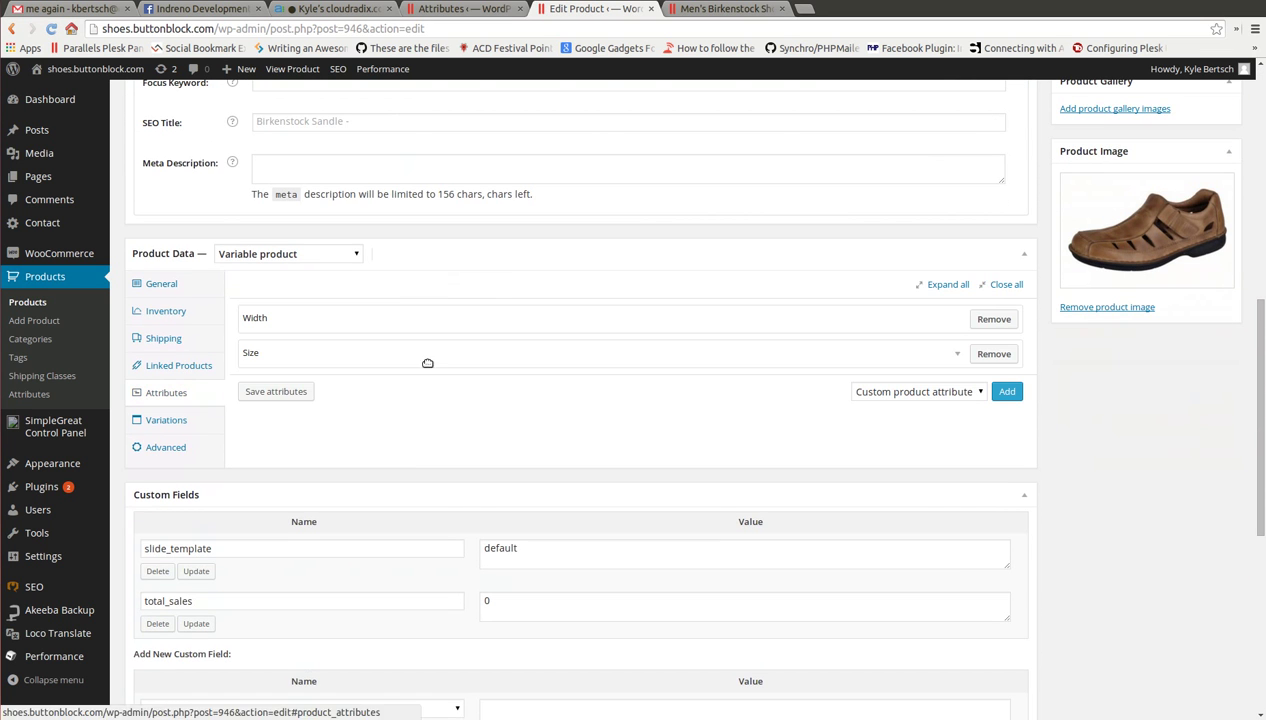
pyautogui.click(932, 393)
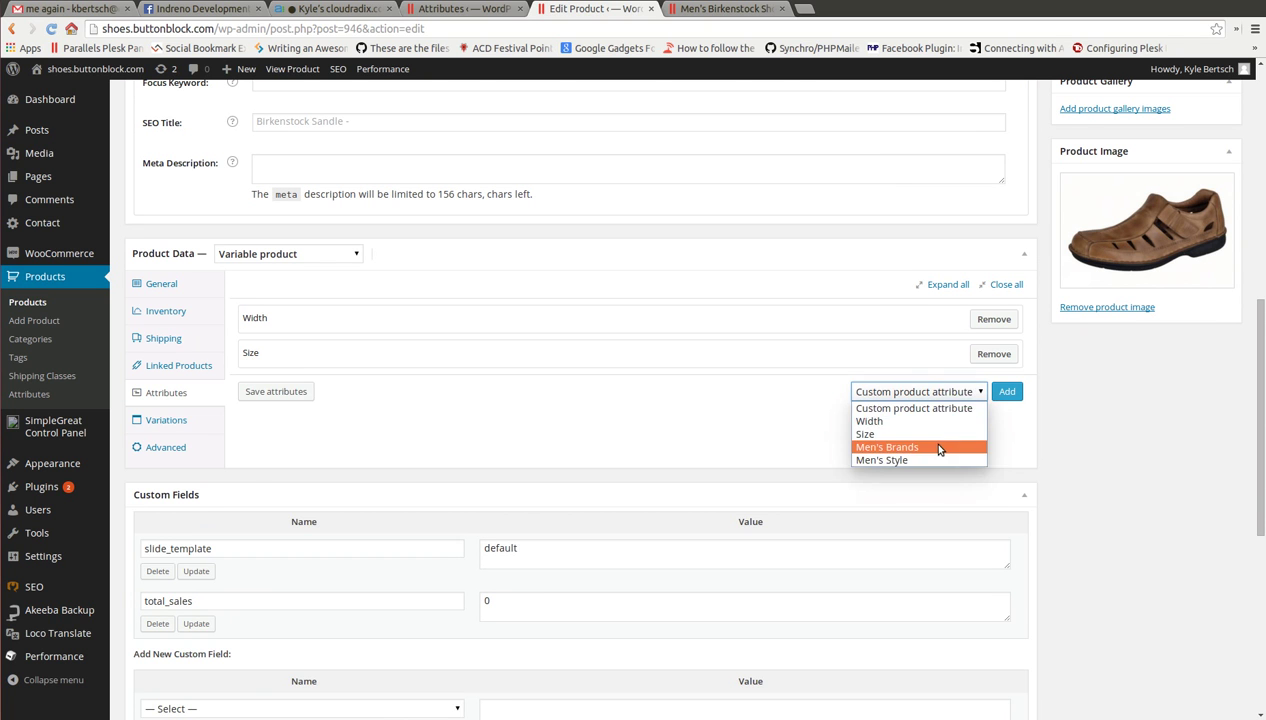
pyautogui.click(928, 440)
pyautogui.click(1005, 395)
pyautogui.click(576, 432)
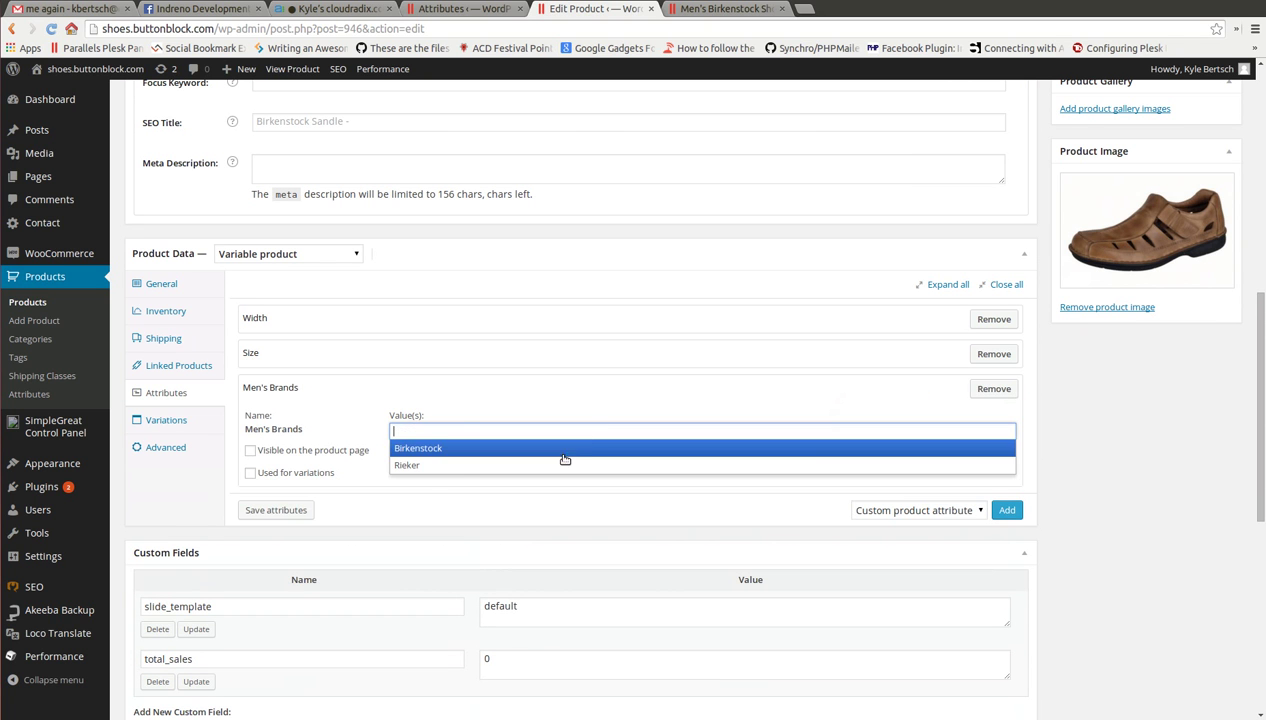
pyautogui.click(556, 448)
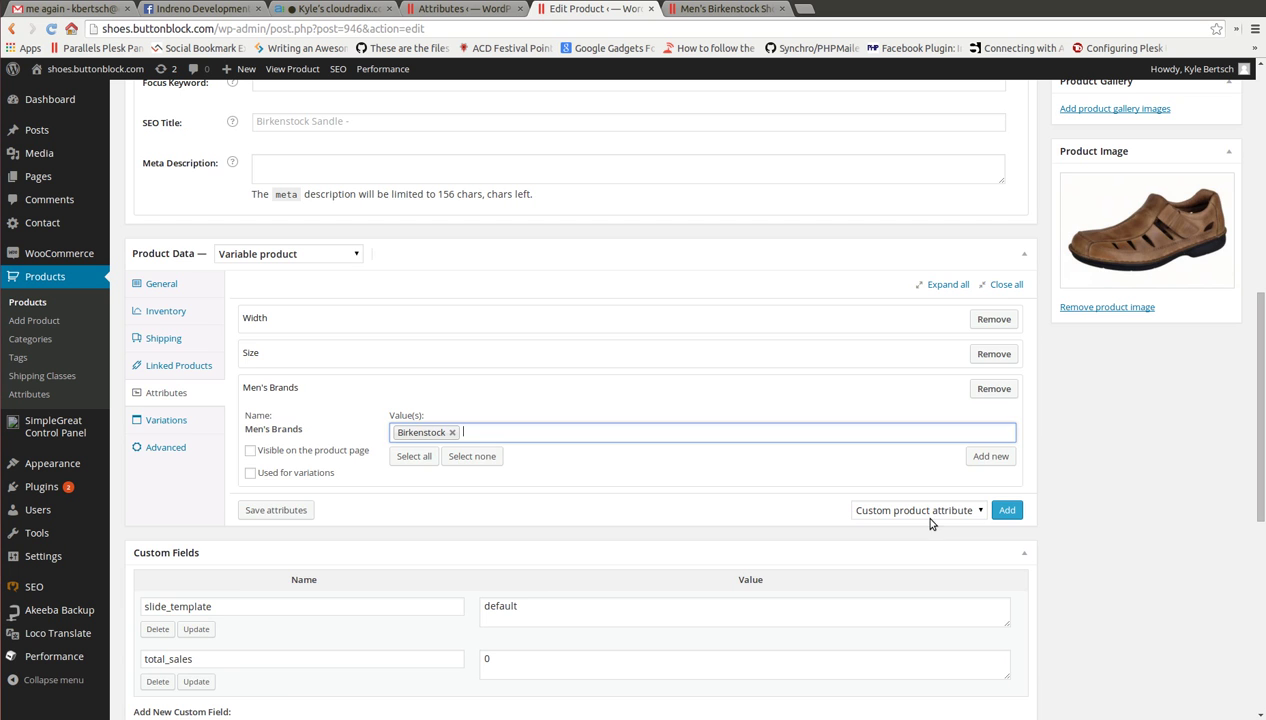
pyautogui.click(276, 510)
# Step: Add Men's Style with value Sandals, save attributes, and update Birkenstock Sandle
pyautogui.scroll(7, 565, 531)
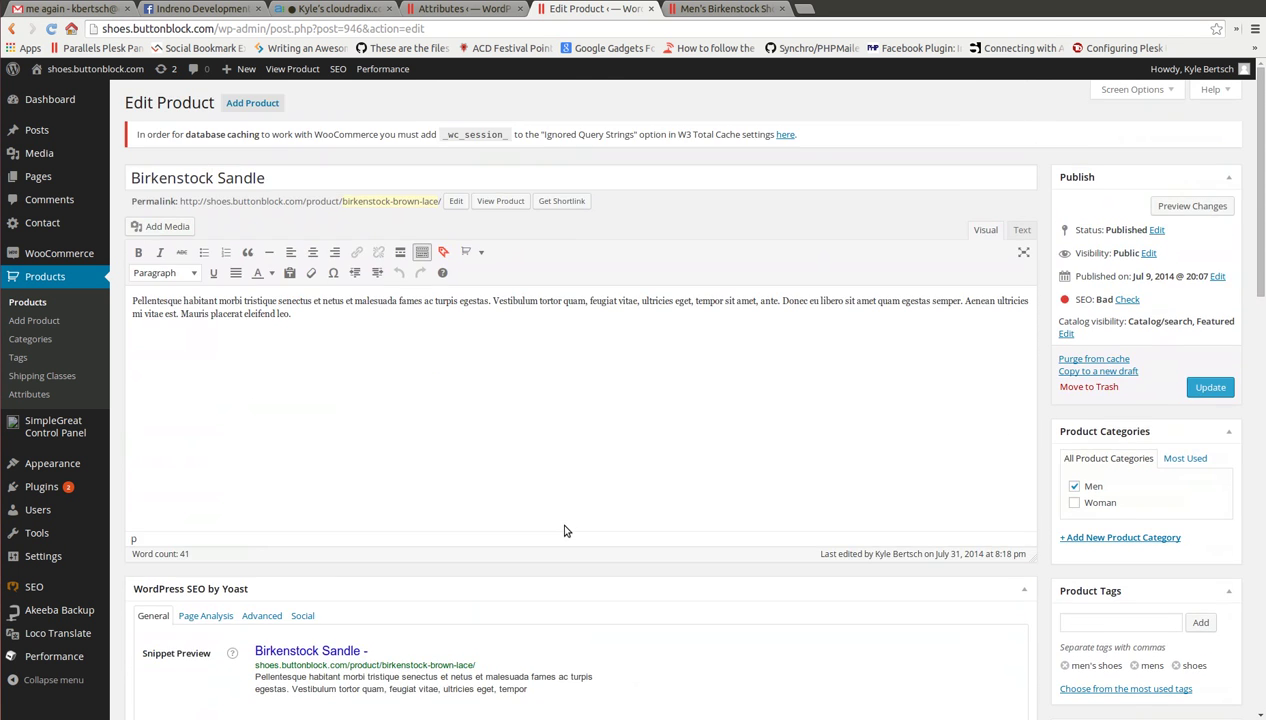
pyautogui.scroll(-8, 565, 531)
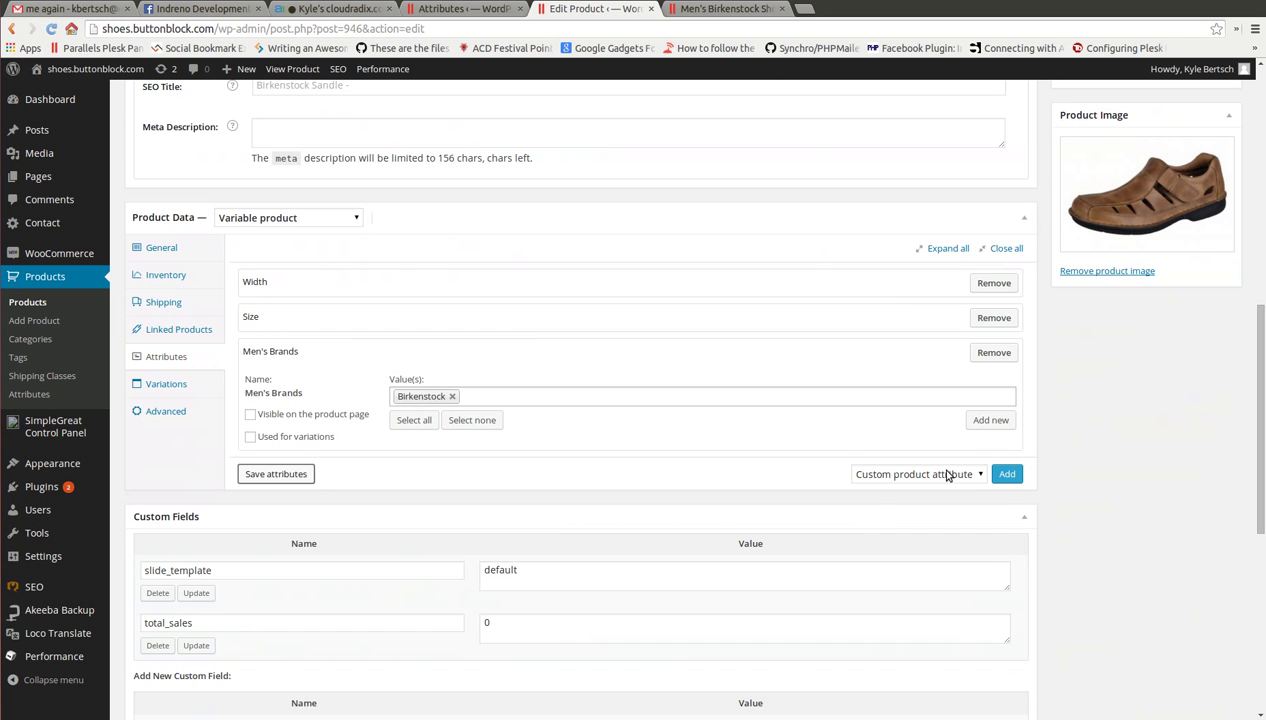
pyautogui.click(947, 475)
pyautogui.click(911, 535)
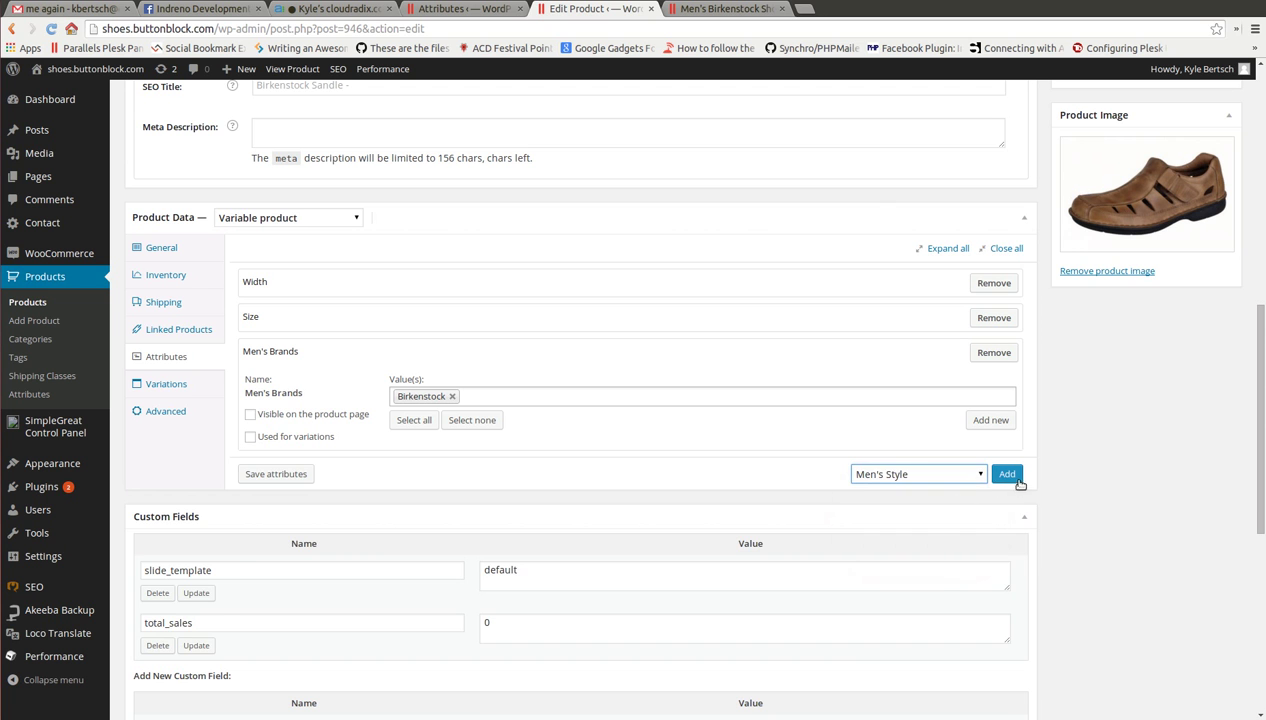
pyautogui.click(1007, 475)
pyautogui.click(656, 513)
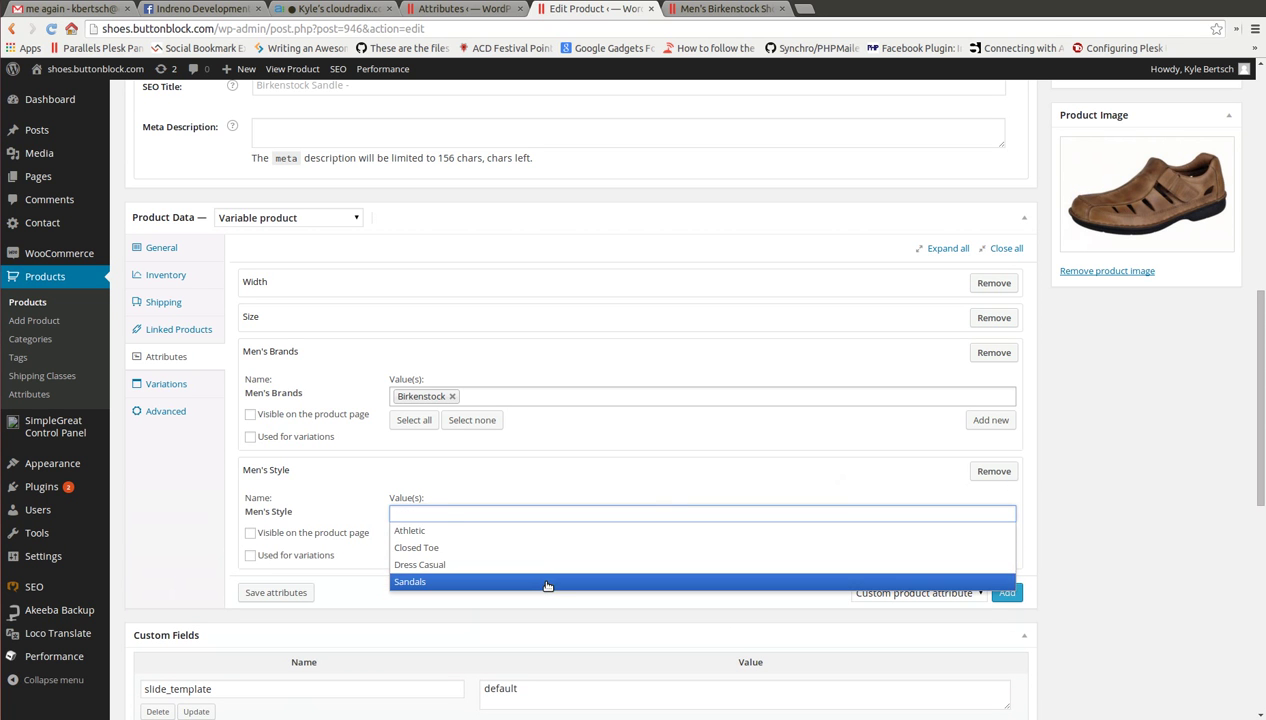
pyautogui.click(547, 582)
pyautogui.click(276, 592)
pyautogui.scroll(5, 1120, 560)
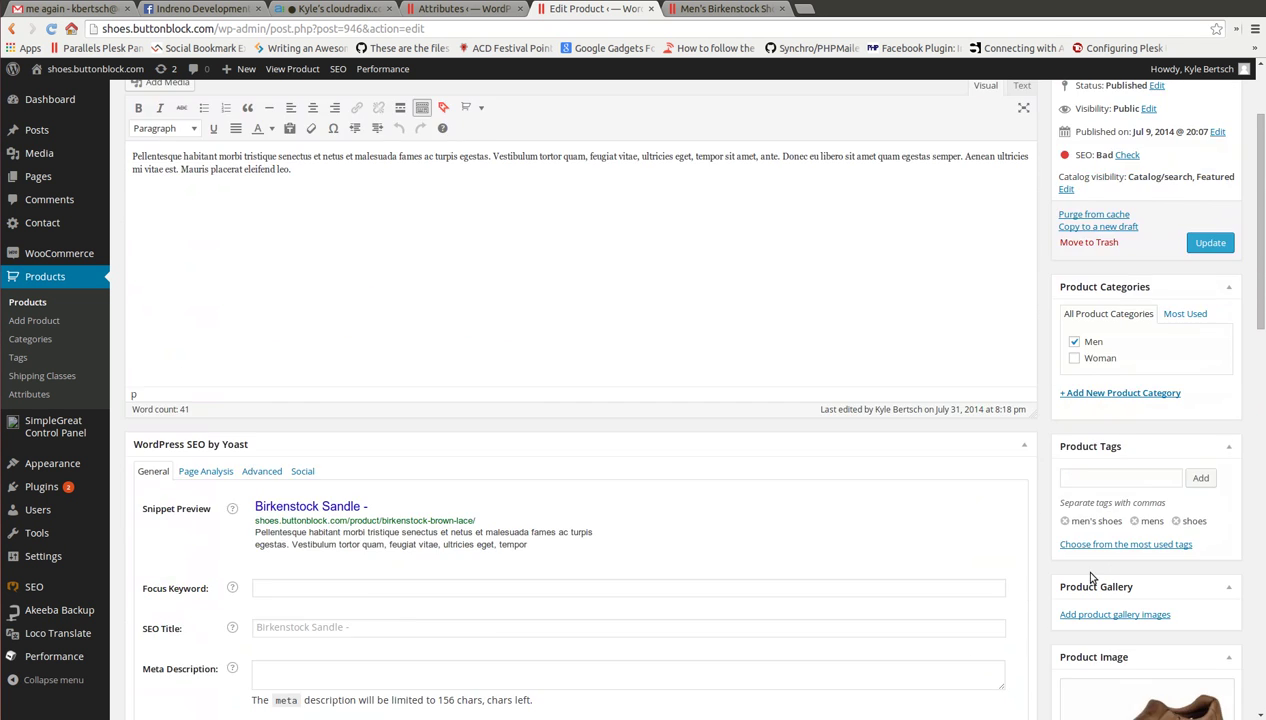
pyautogui.scroll(3, 1092, 578)
pyautogui.click(1208, 387)
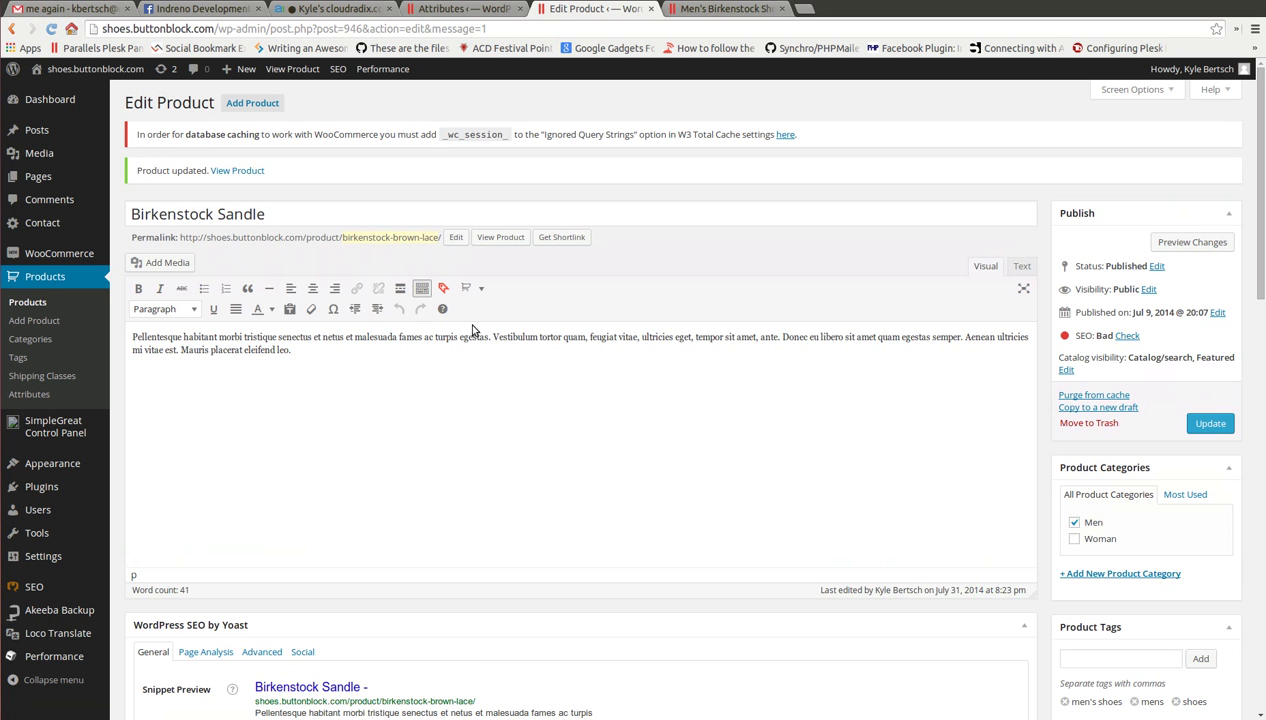
# Step: Return to the product list and filter it to the Men category
pyautogui.click(26, 304)
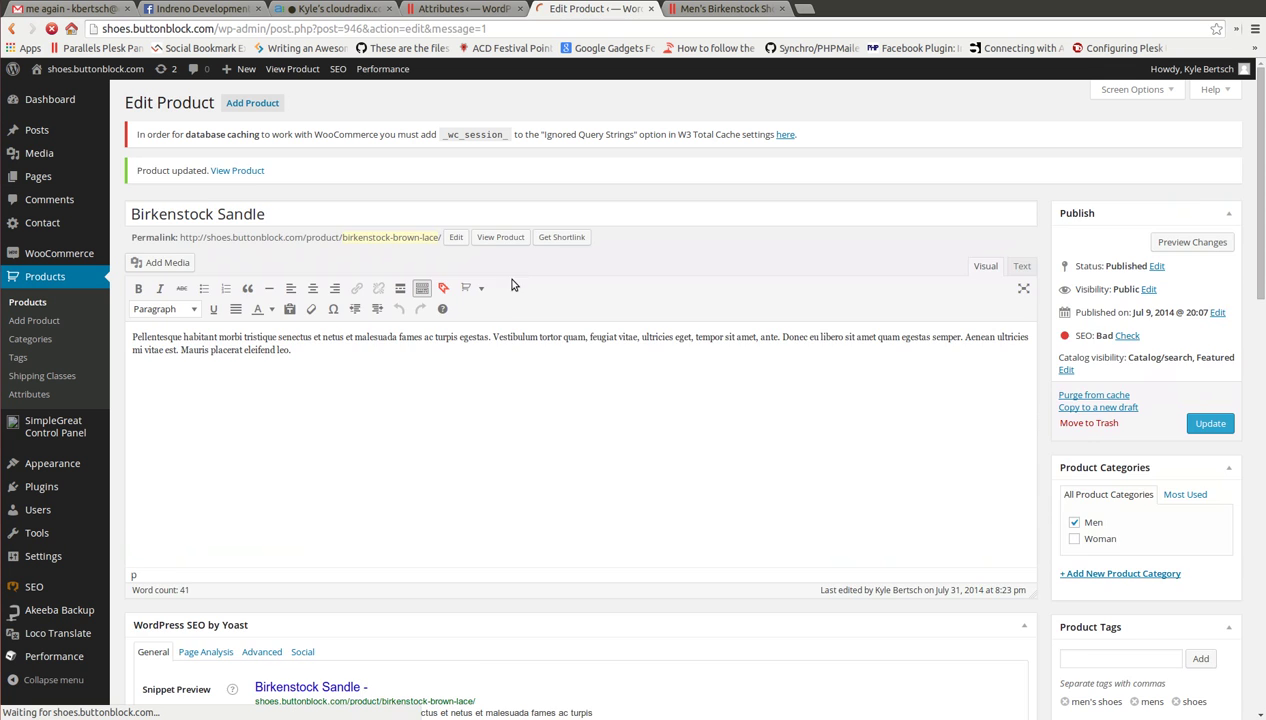
pyautogui.click(509, 192)
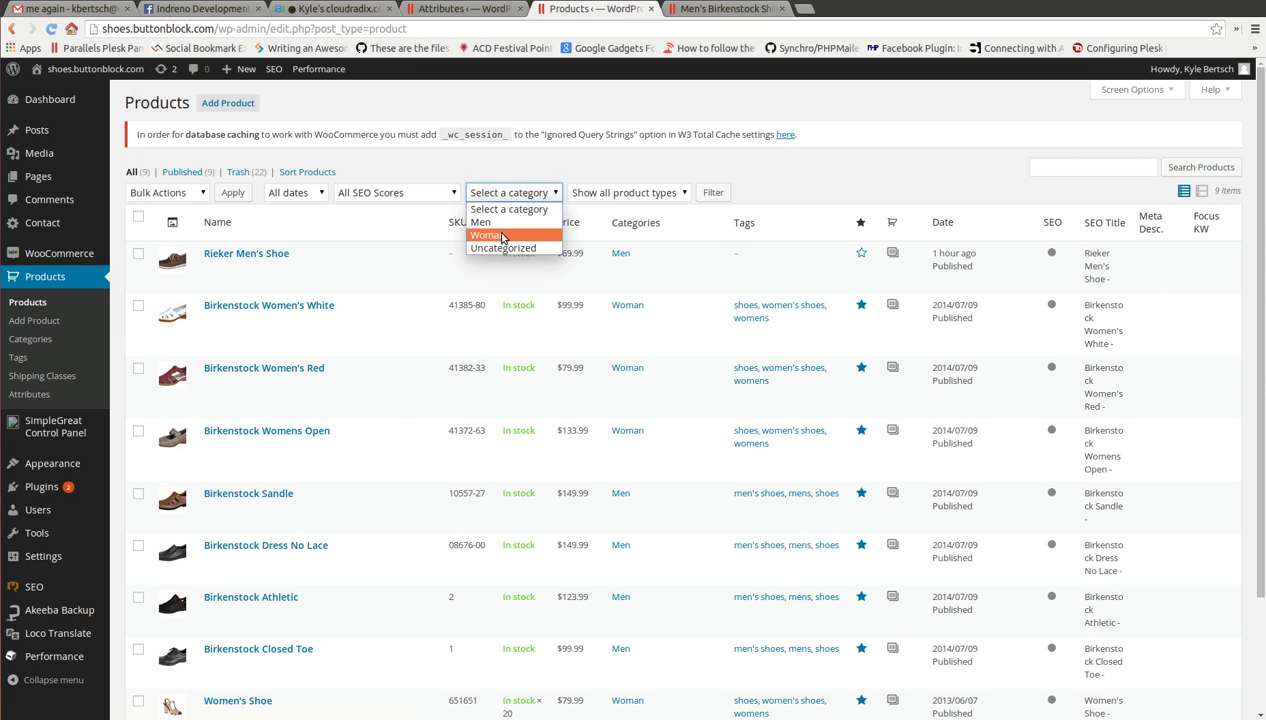
pyautogui.click(481, 221)
pyautogui.click(718, 196)
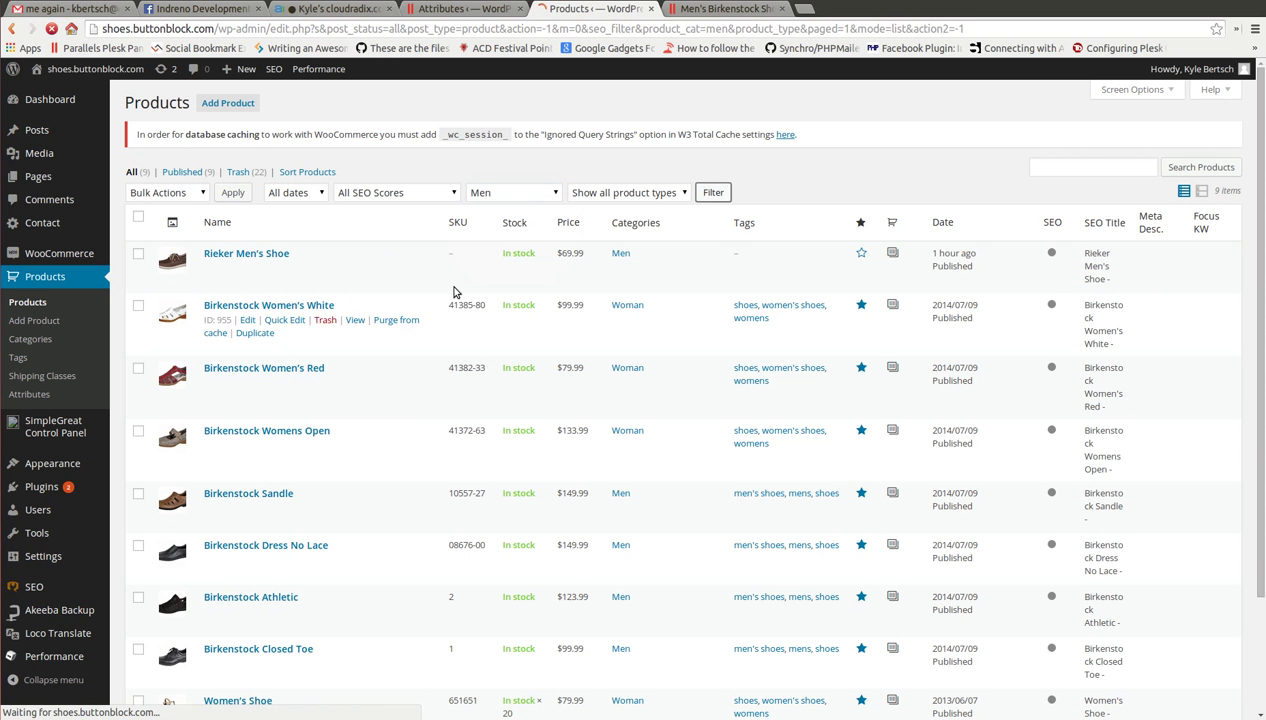
# Step: Edit Birkenstock Dress No Lace, add Men's Brands with value Birkenstock, and save the attributes
pyautogui.click(255, 360)
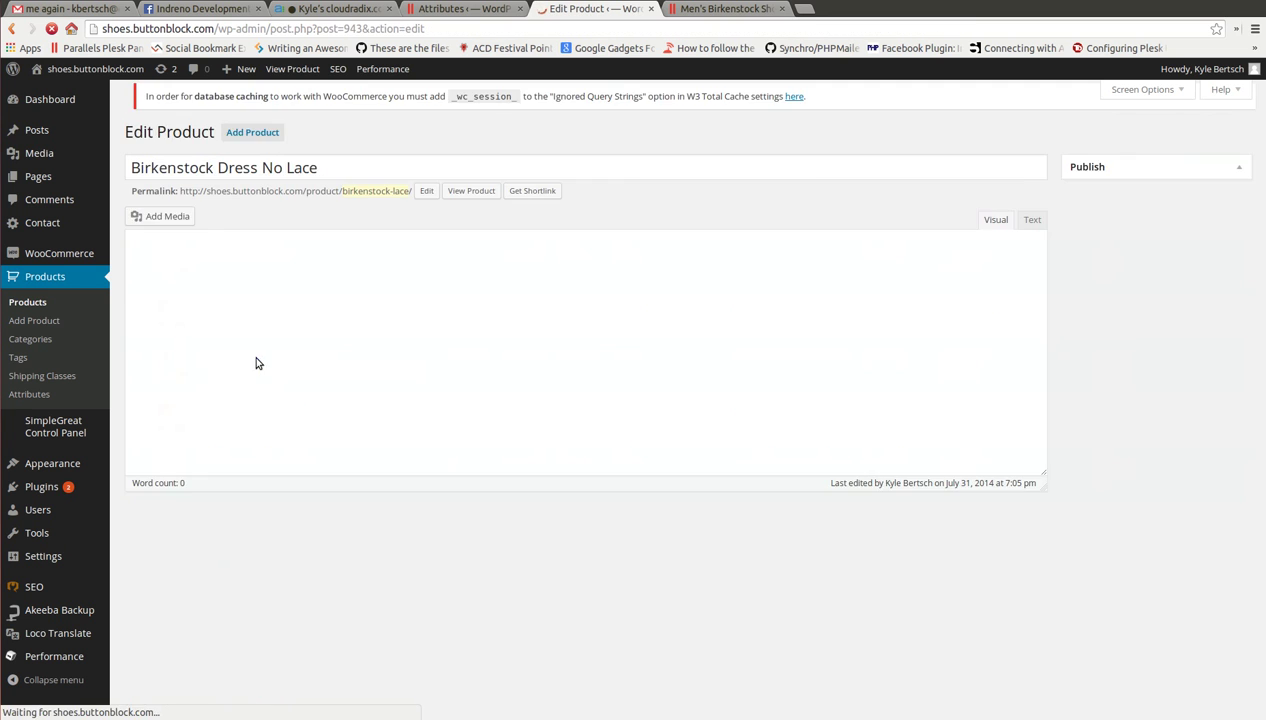
pyautogui.scroll(-10, 454, 611)
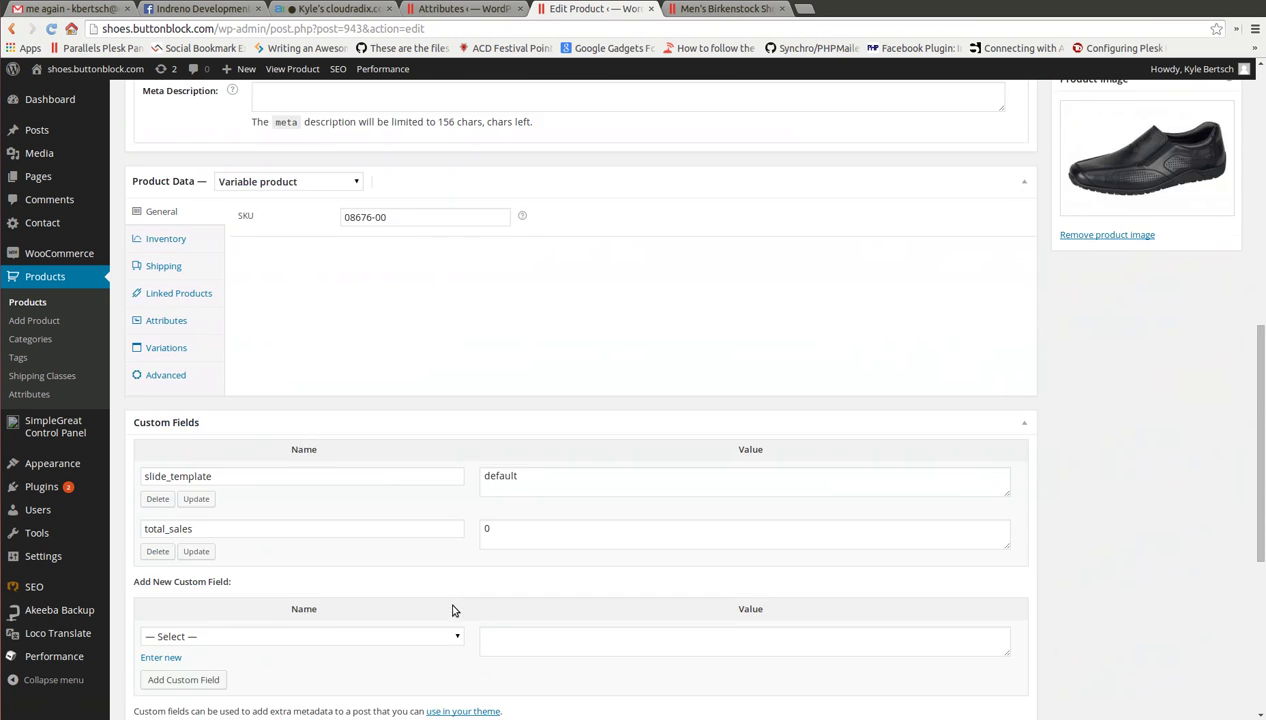
pyautogui.scroll(3, 452, 607)
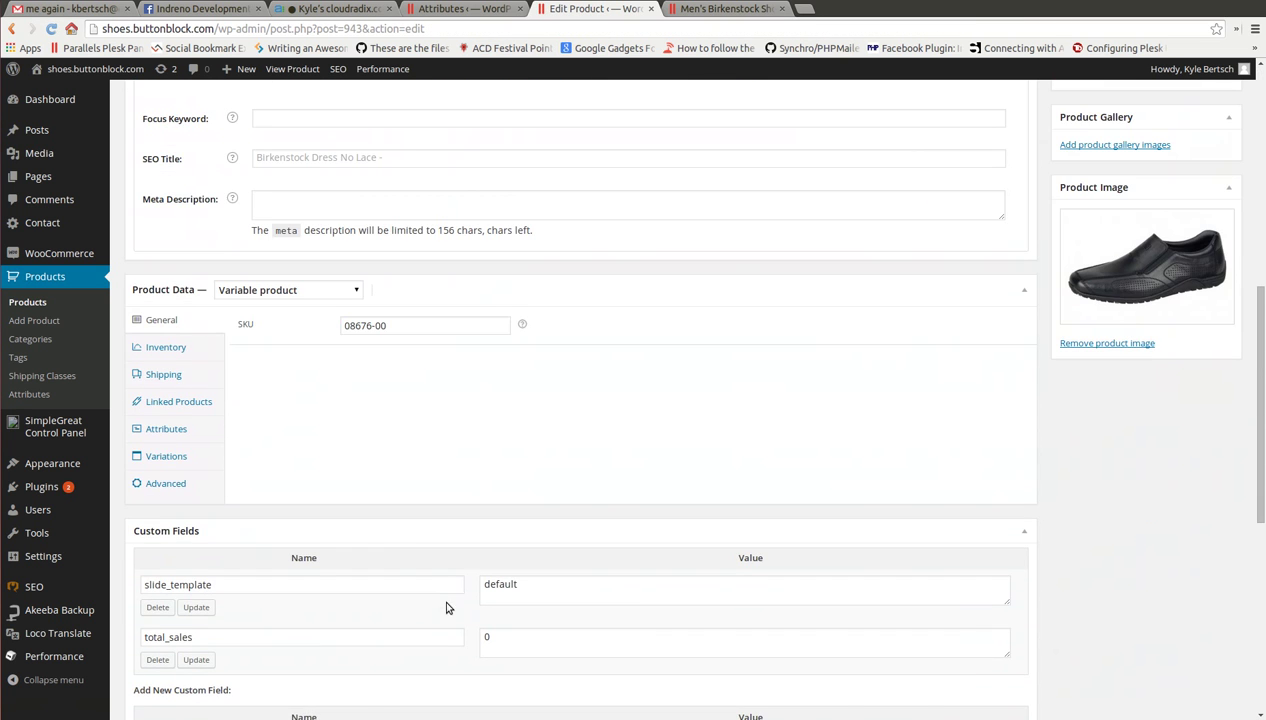
pyautogui.click(168, 430)
pyautogui.click(910, 436)
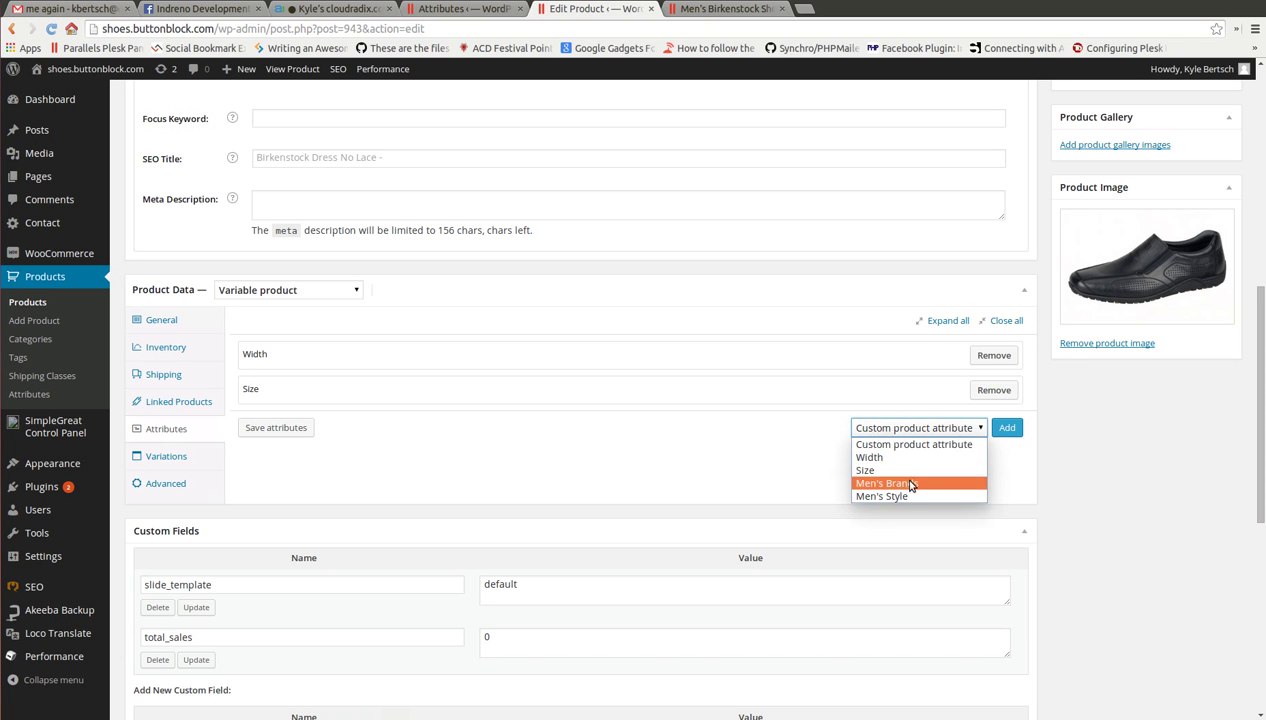
pyautogui.click(910, 482)
pyautogui.click(1007, 428)
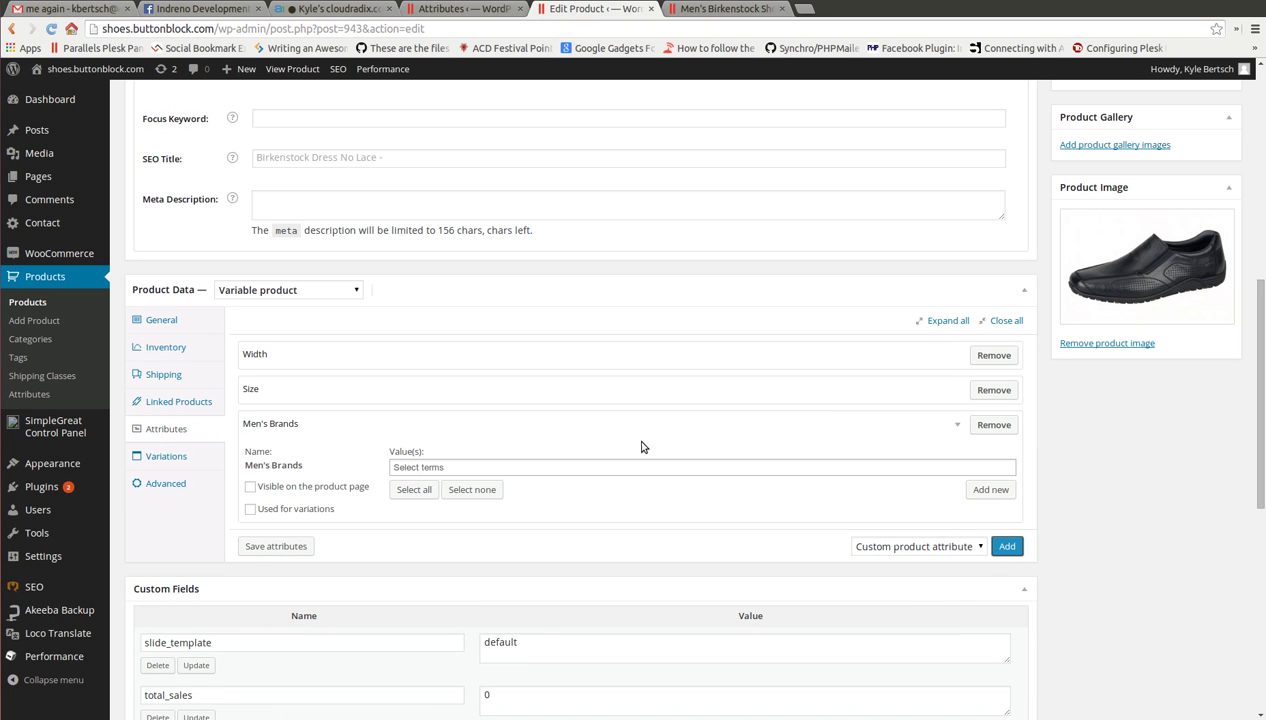
pyautogui.click(614, 466)
pyautogui.click(582, 485)
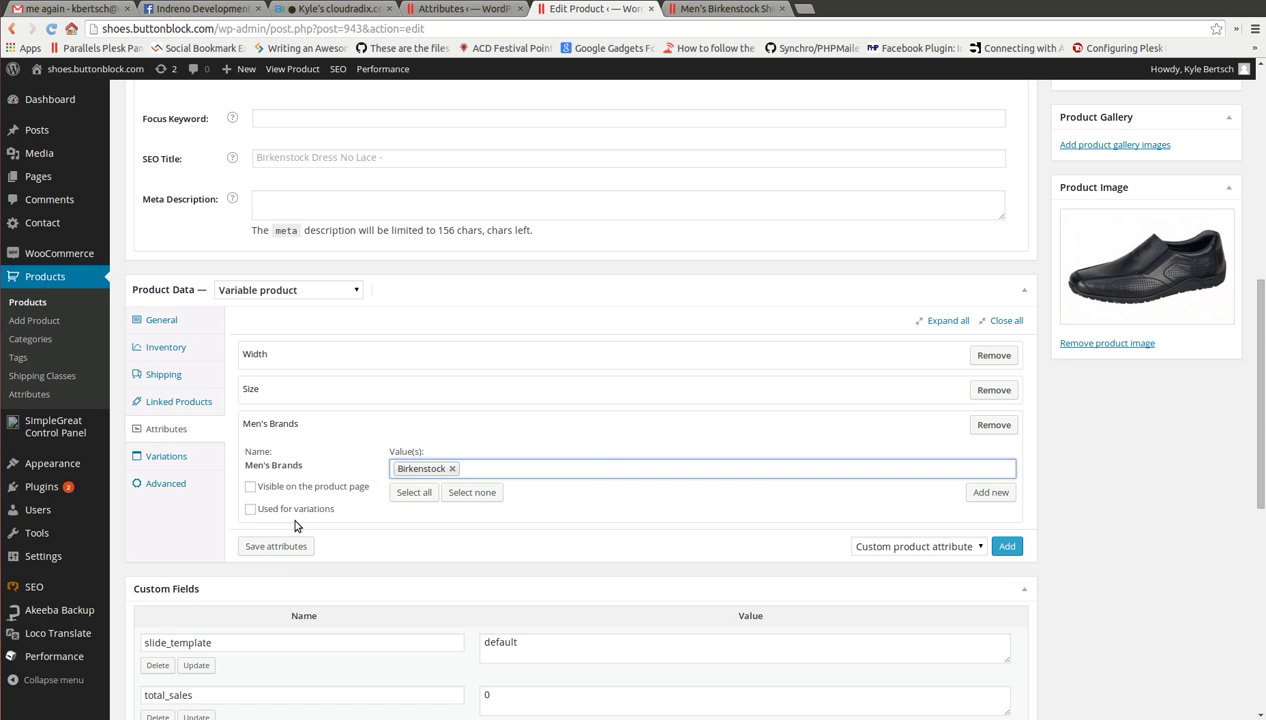
pyautogui.click(281, 546)
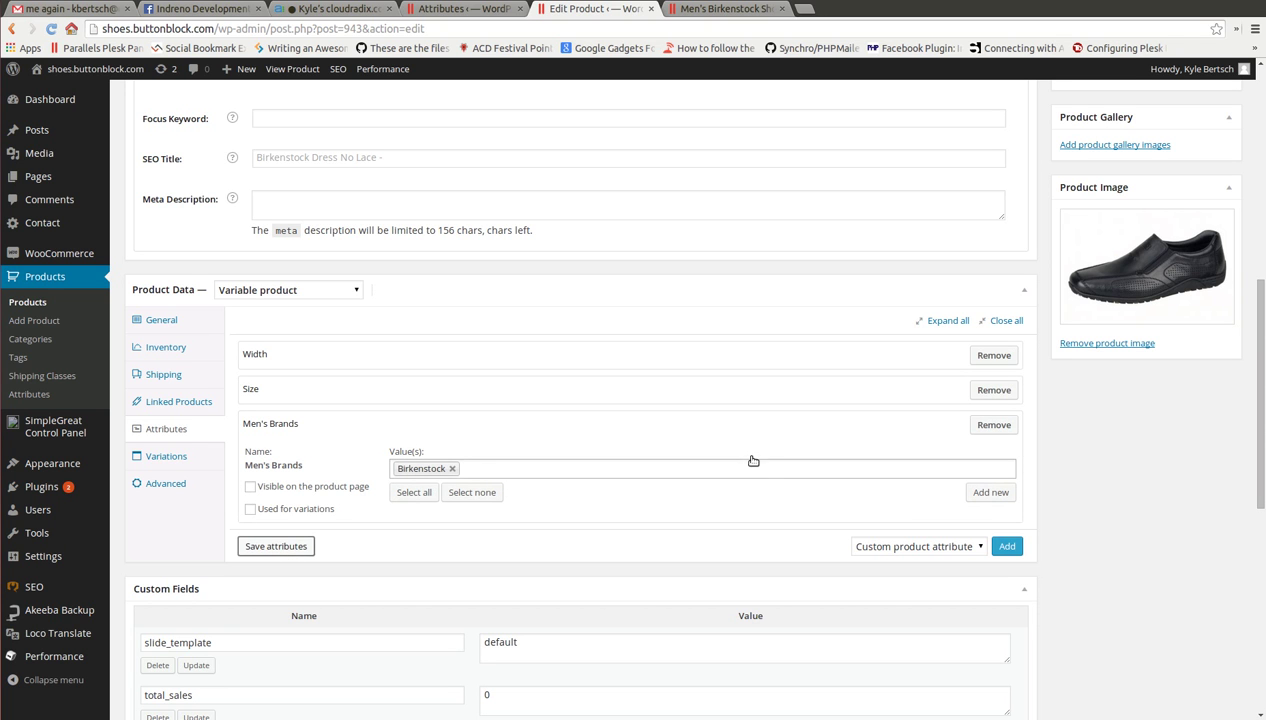
# Step: Add Men's Style with value Dress Casual, save attributes, and update the product
pyautogui.click(940, 546)
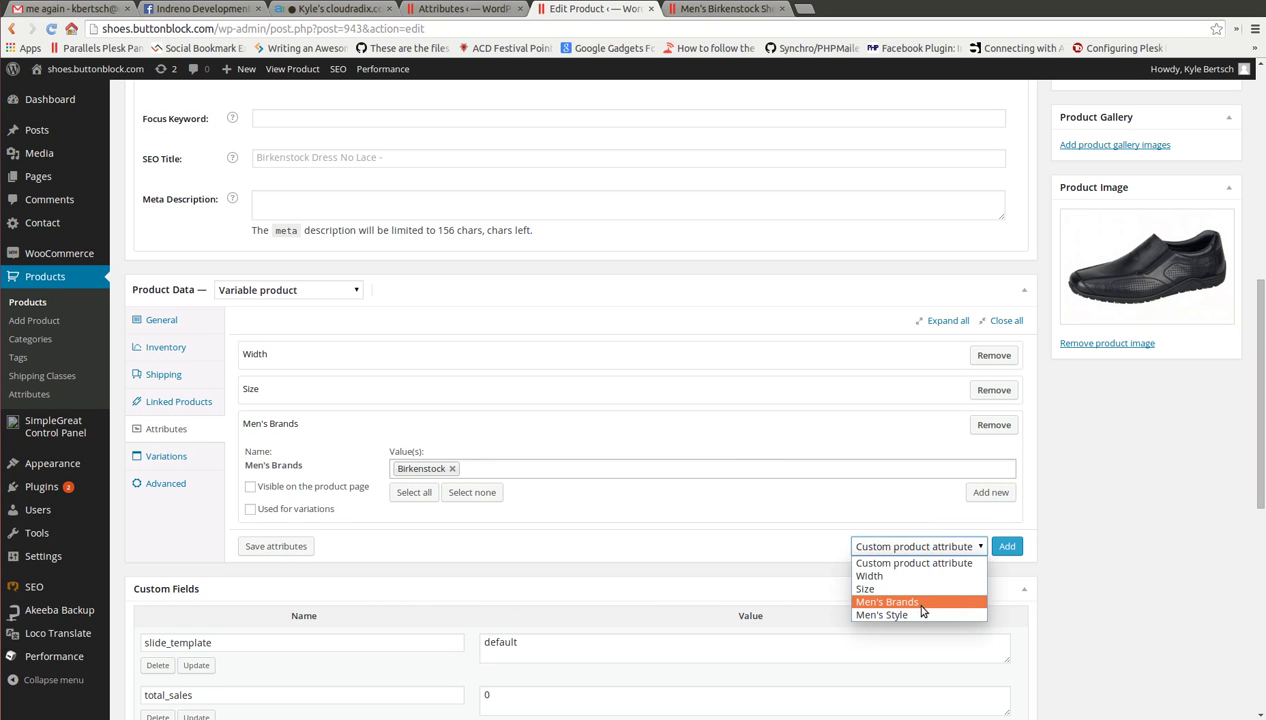
pyautogui.click(880, 609)
pyautogui.click(1006, 547)
pyautogui.scroll(-3, 470, 458)
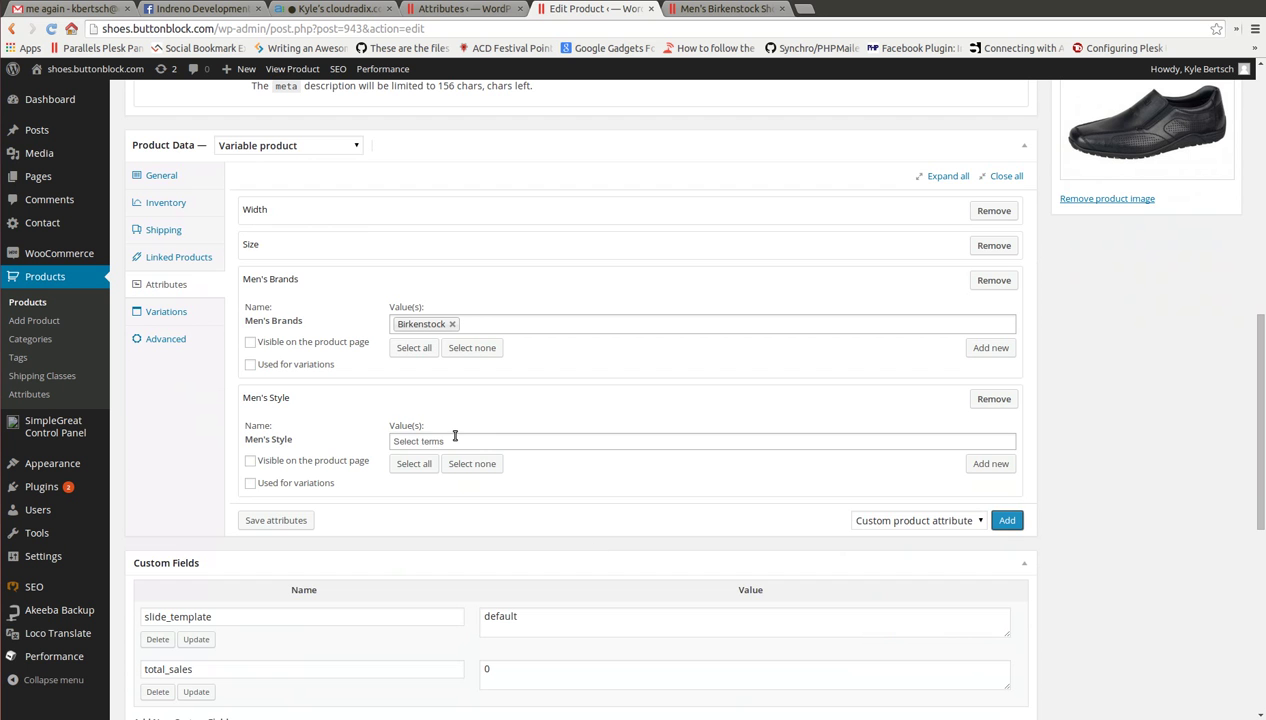
pyautogui.click(455, 437)
pyautogui.click(431, 507)
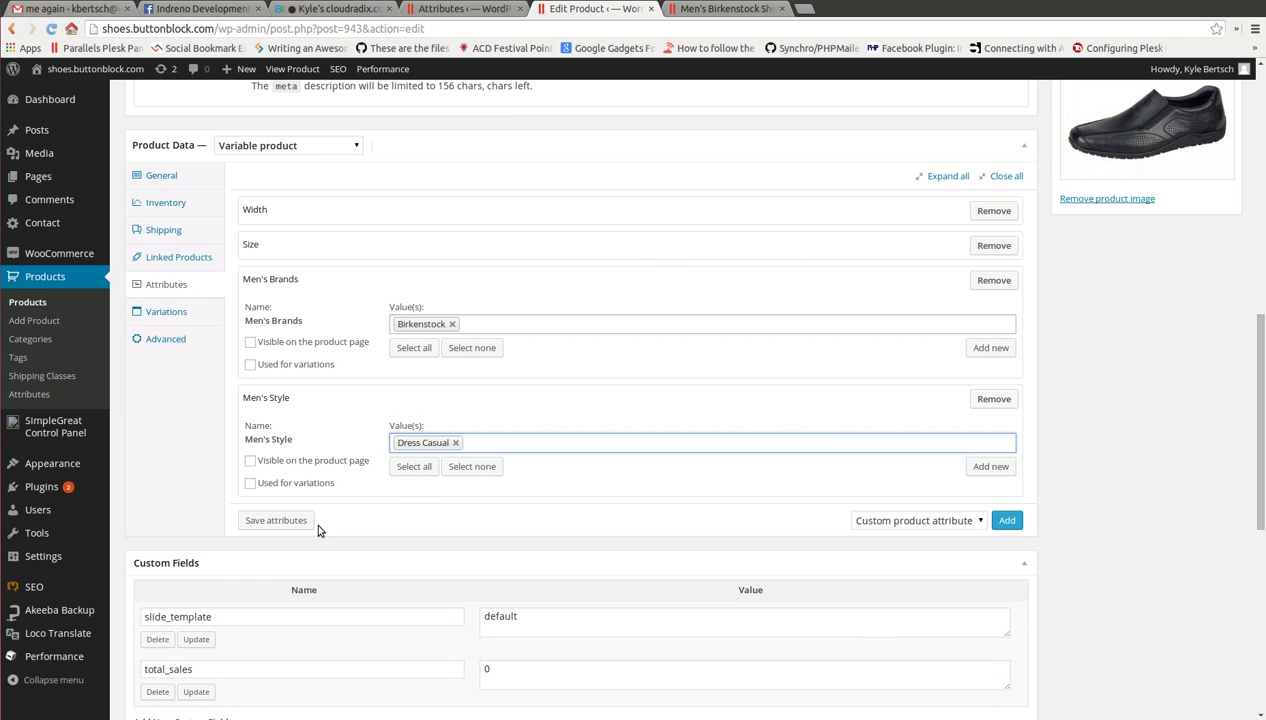
pyautogui.click(285, 521)
pyautogui.scroll(10, 678, 589)
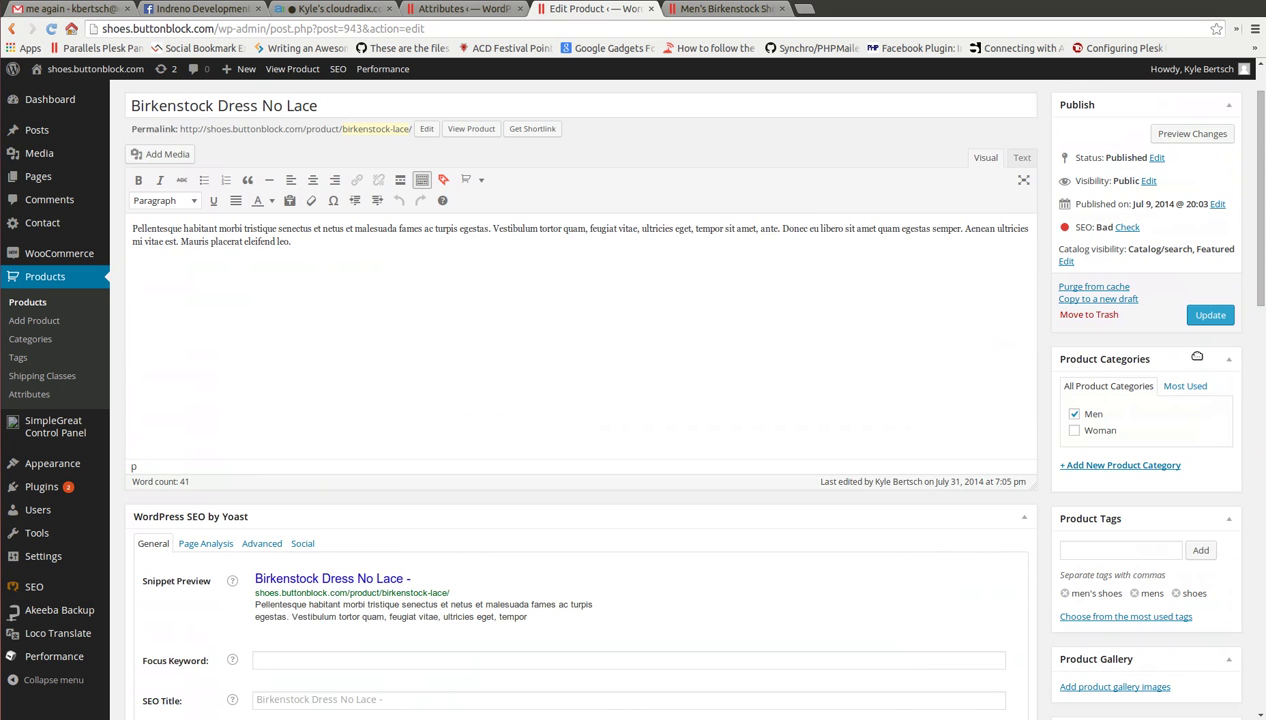
pyautogui.click(1210, 315)
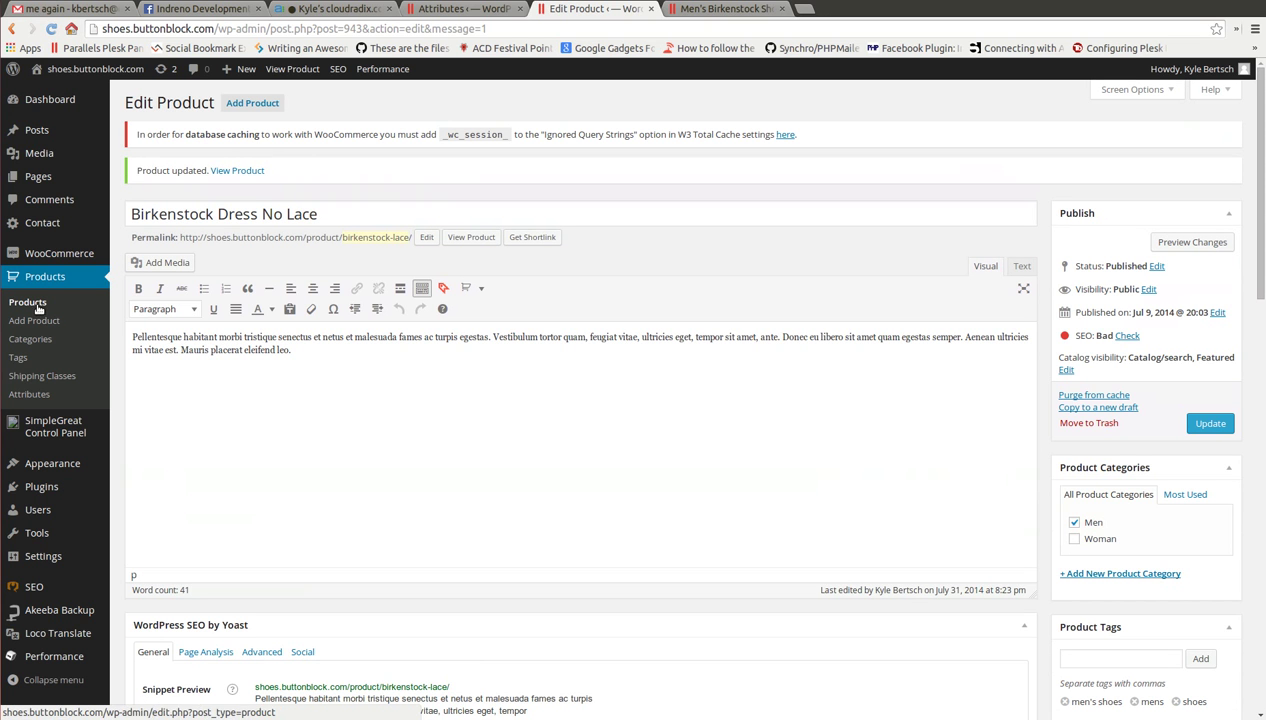
# Step: Filter the product list to Men and open Birkenstock Athletic for editing
pyautogui.click(518, 193)
pyautogui.click(524, 227)
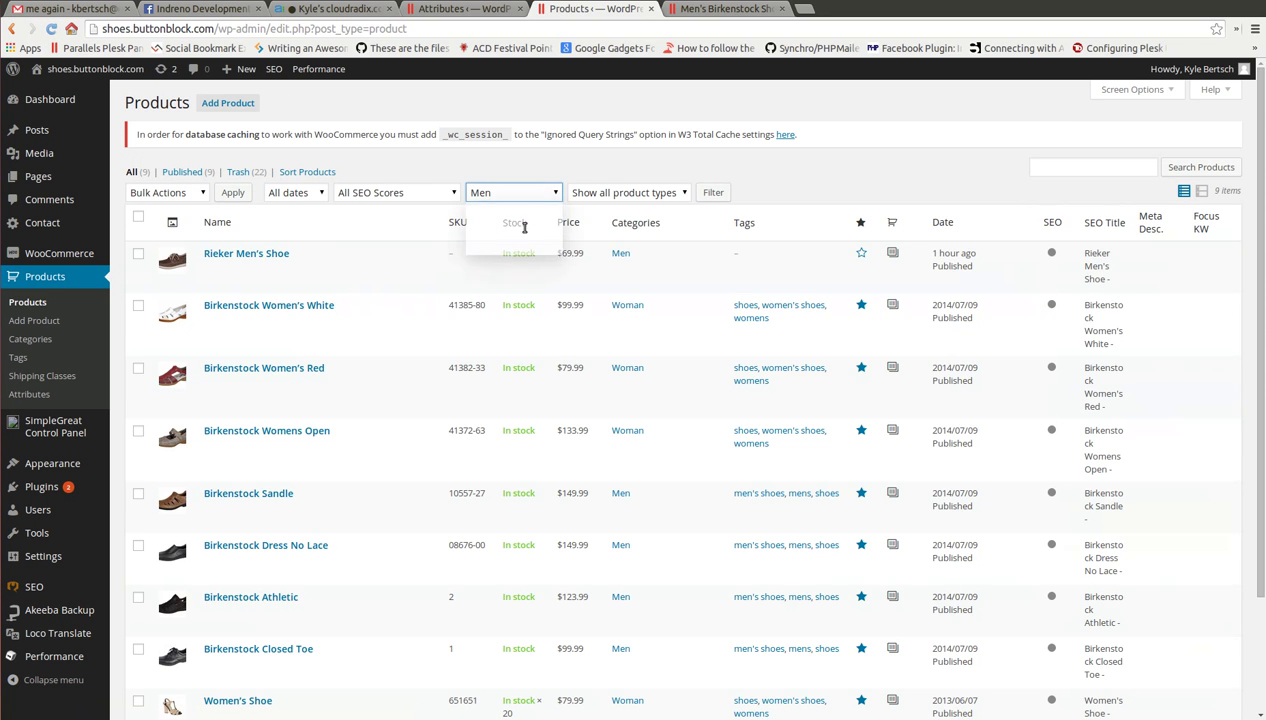
pyautogui.click(713, 193)
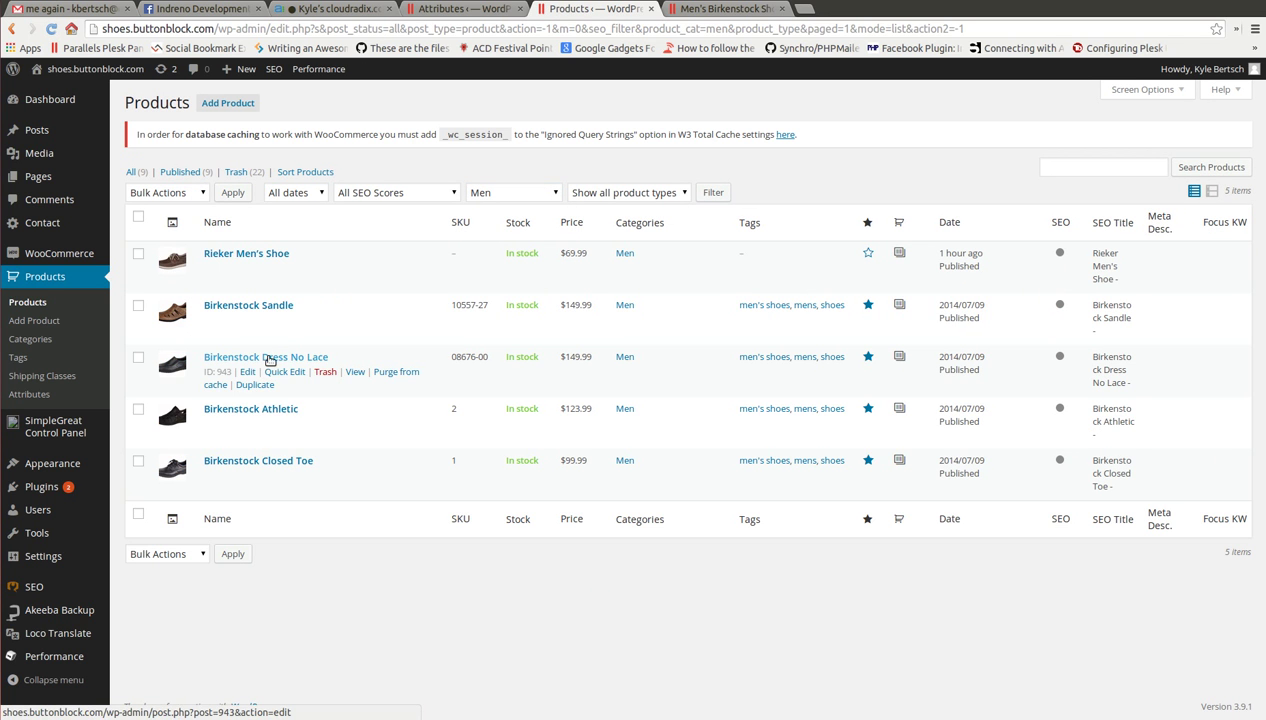
pyautogui.click(258, 410)
# Step: Add Men's Brands with value Birkenstock to Birkenstock Athletic and save the attributes
pyautogui.scroll(-10, 424, 432)
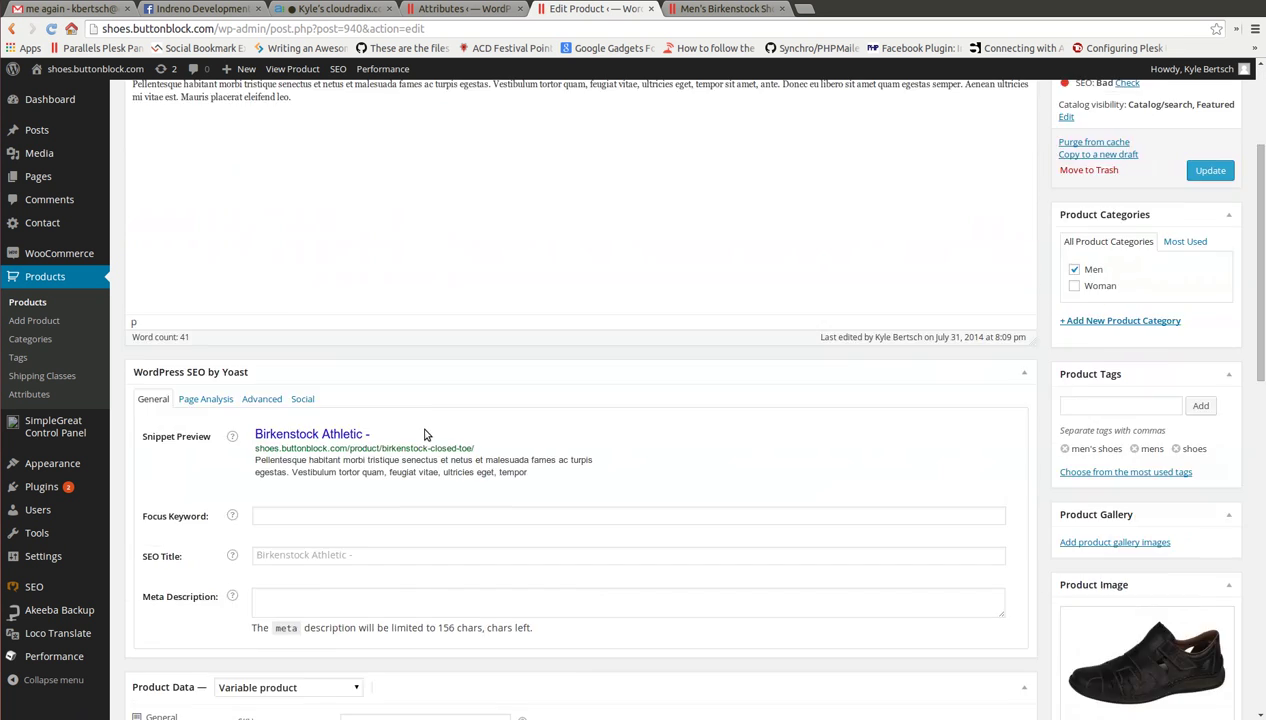
pyautogui.click(177, 397)
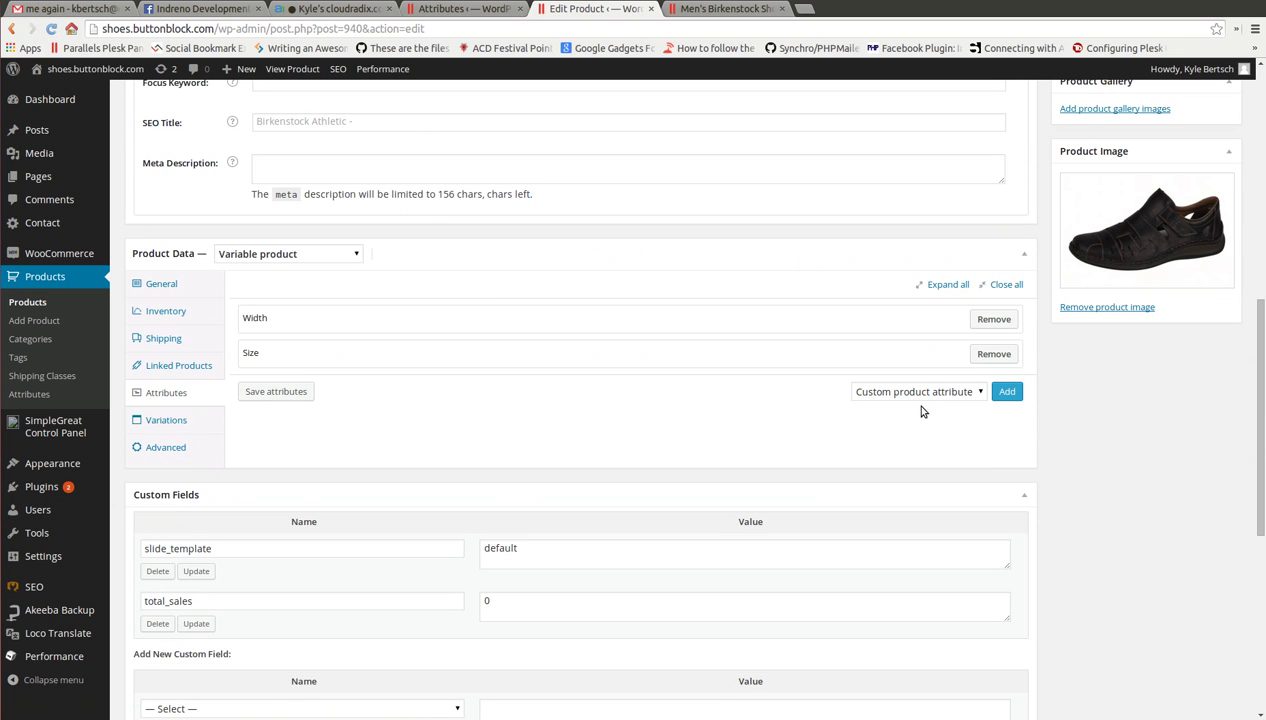
pyautogui.click(911, 392)
pyautogui.click(880, 446)
pyautogui.click(1008, 391)
pyautogui.click(749, 428)
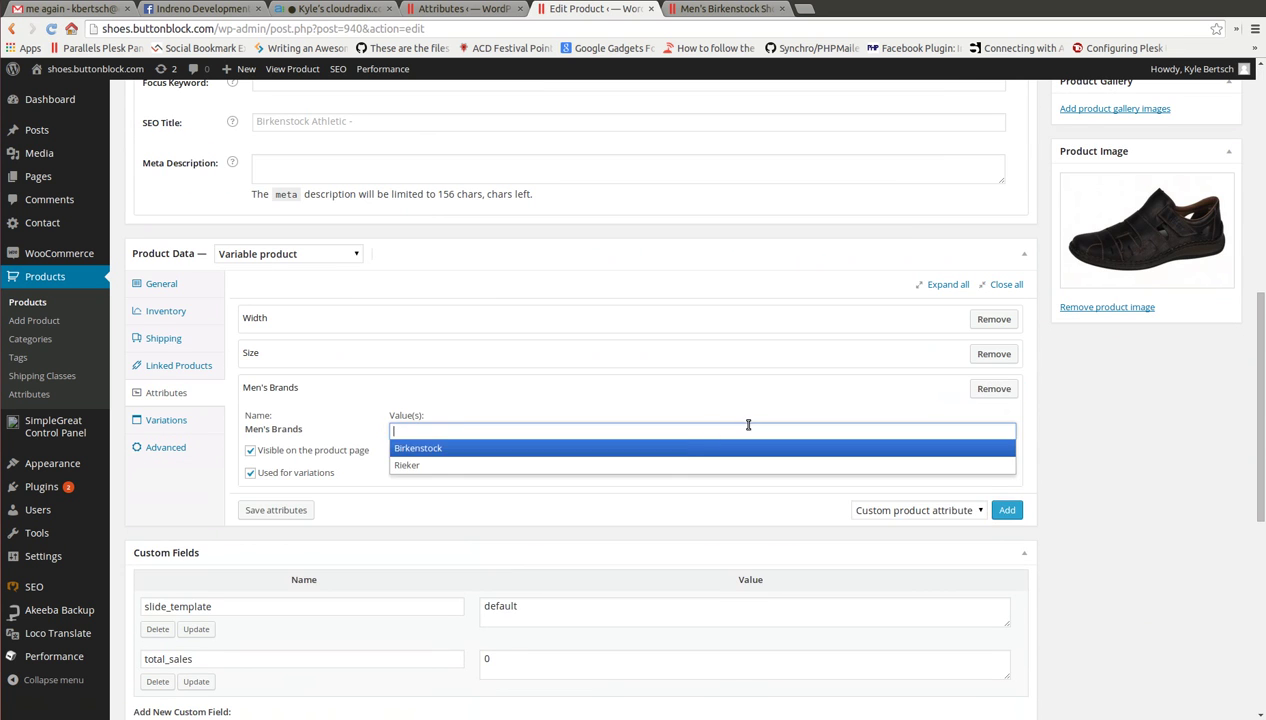
pyautogui.click(679, 446)
pyautogui.click(293, 515)
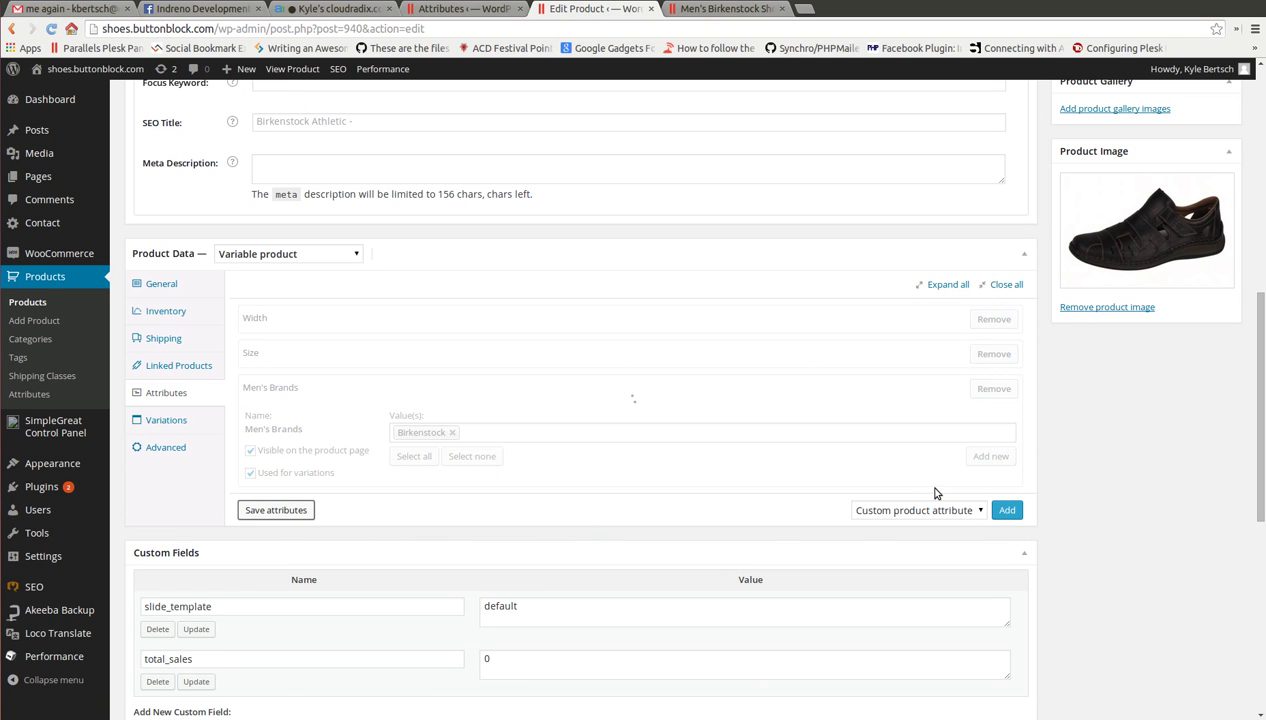
# Step: Add Men's Style with value Athletic and save the attributes
pyautogui.click(918, 510)
pyautogui.click(917, 569)
pyautogui.click(1006, 510)
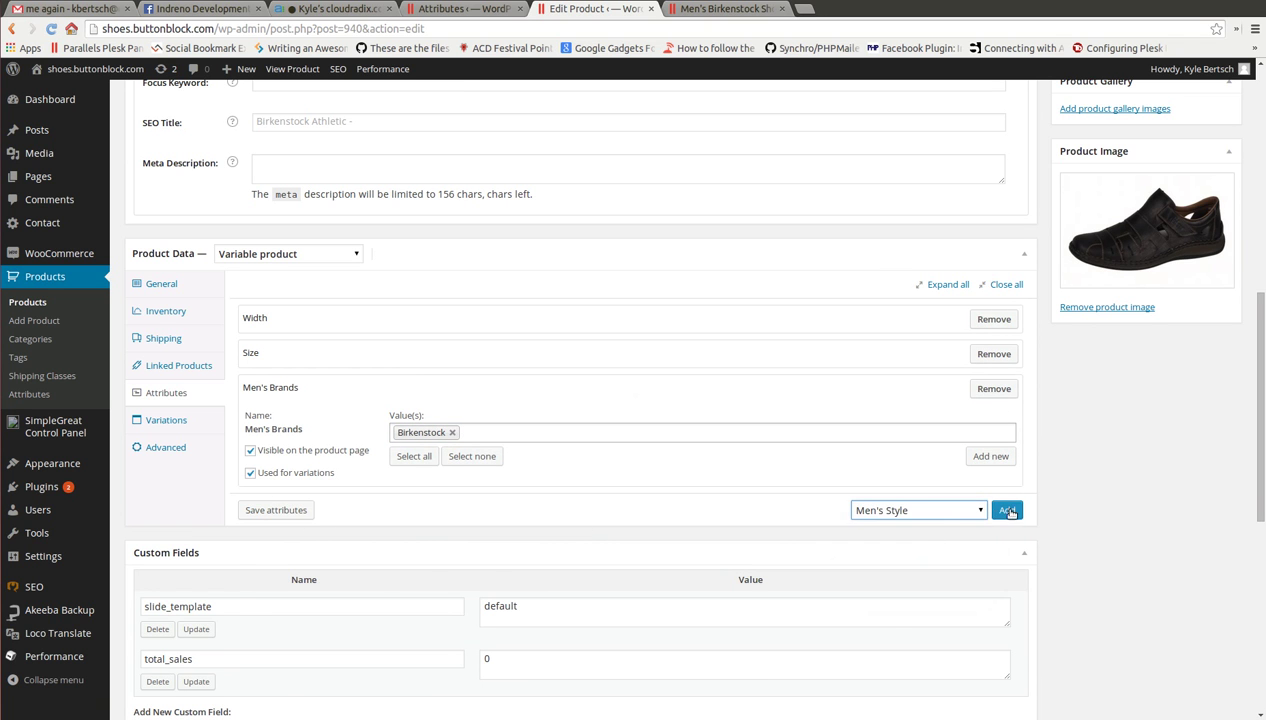
pyautogui.scroll(-3, 670, 508)
pyautogui.click(522, 370)
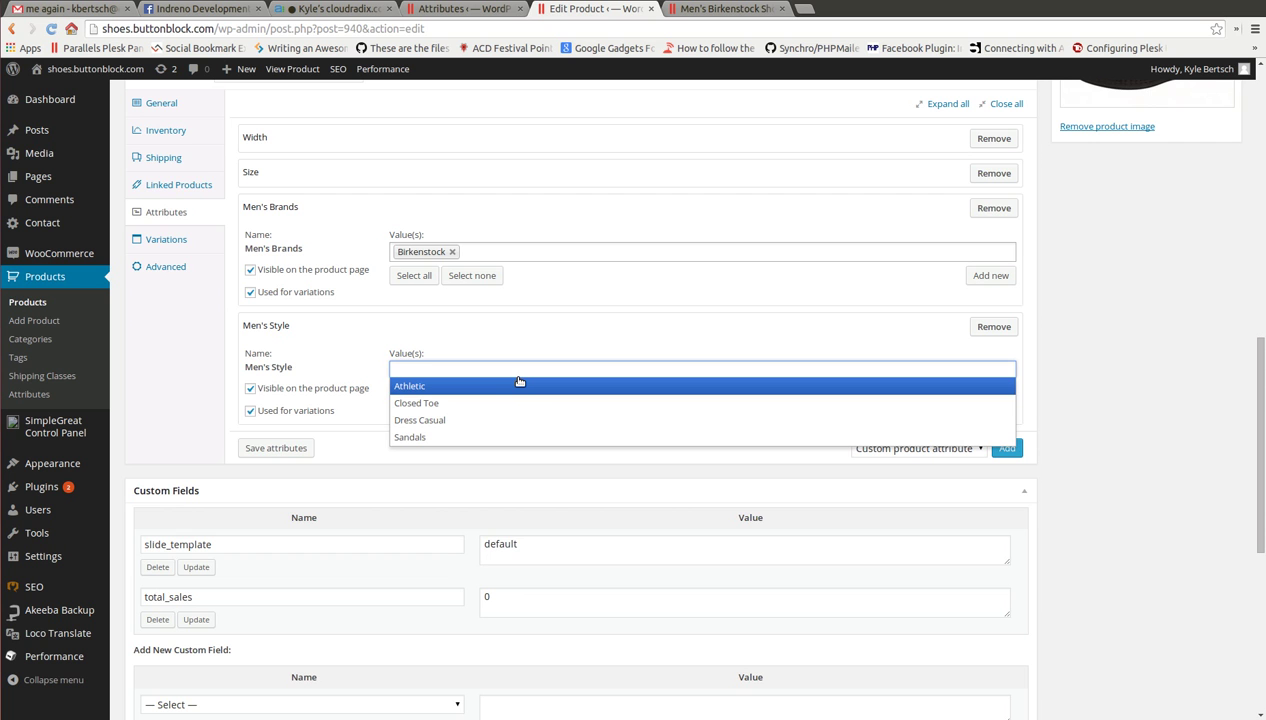
pyautogui.scroll(2, 1021, 526)
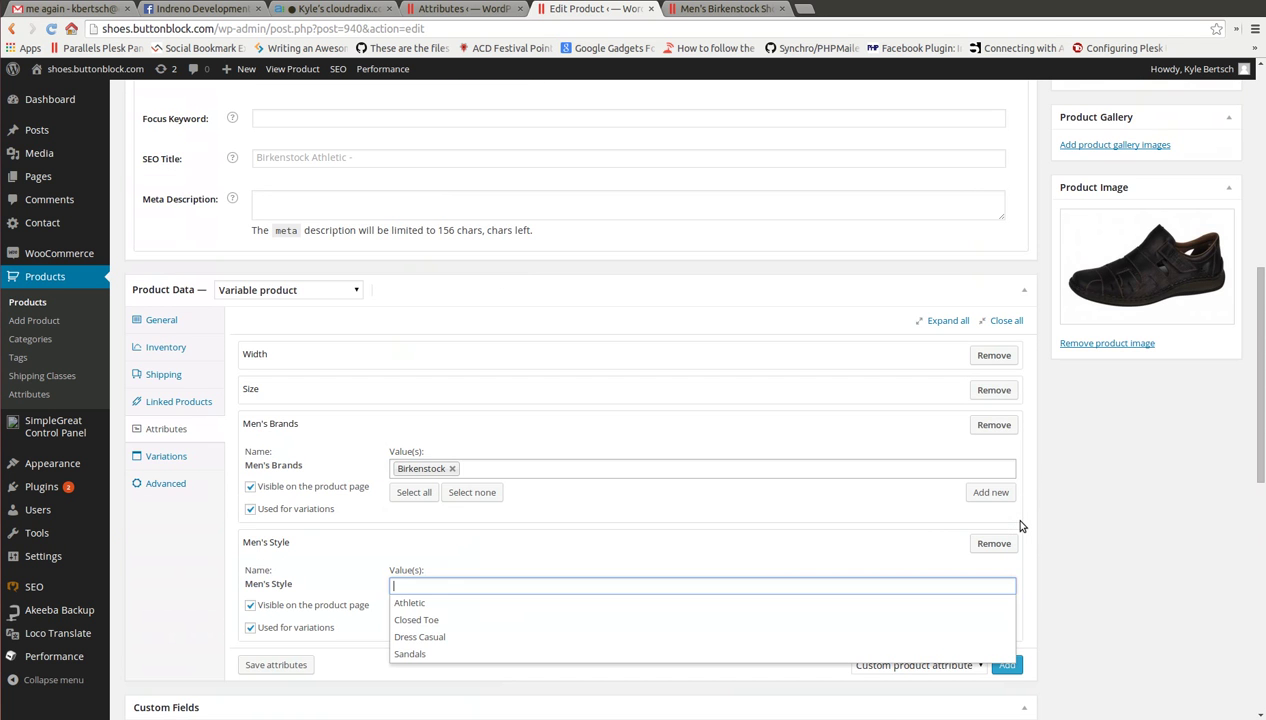
pyautogui.scroll(6, 644, 450)
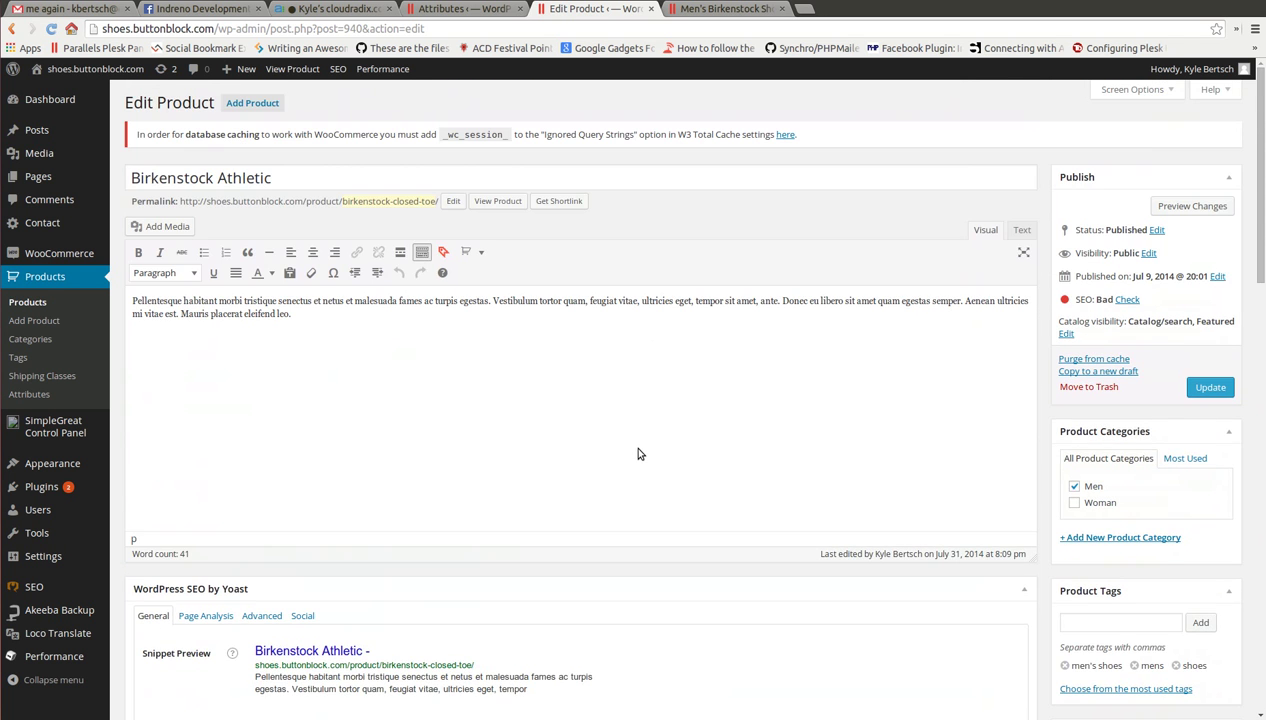
pyautogui.scroll(-5, 640, 453)
pyautogui.scroll(-3, 640, 451)
pyautogui.click(543, 426)
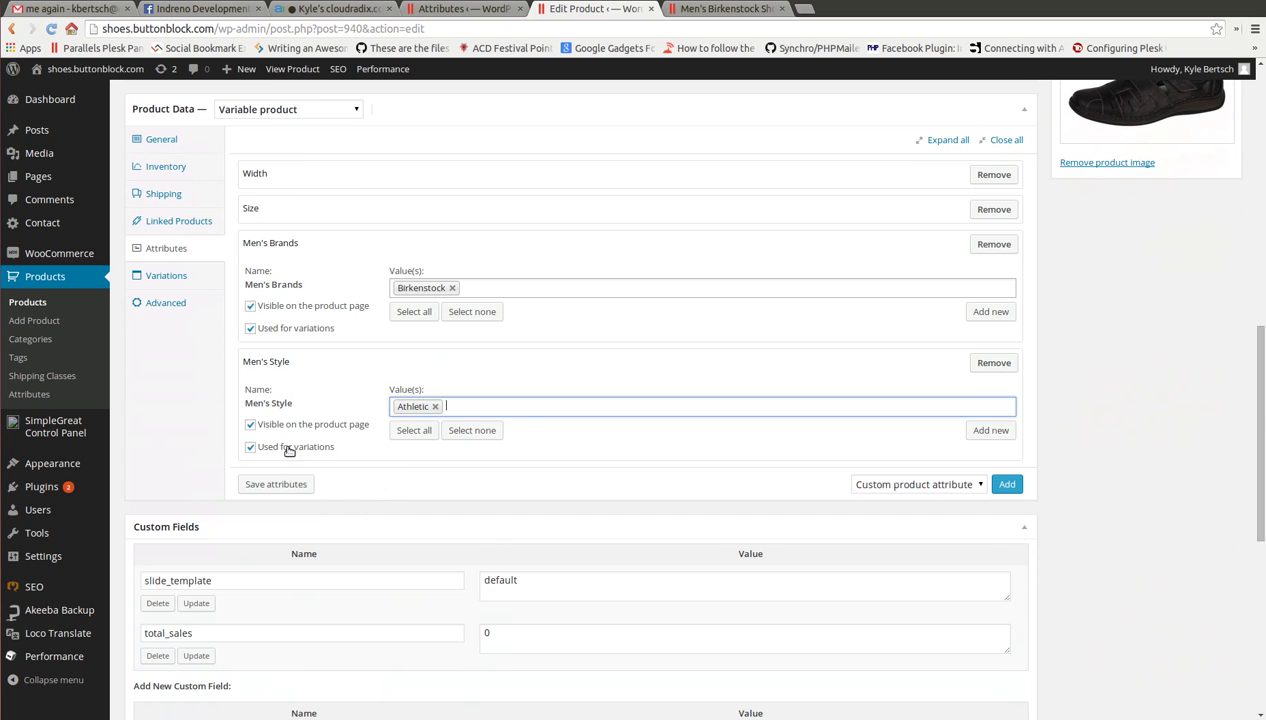
pyautogui.click(276, 485)
# Step: Update Birkenstock Athletic and go back to the Products list
pyautogui.scroll(7, 1011, 518)
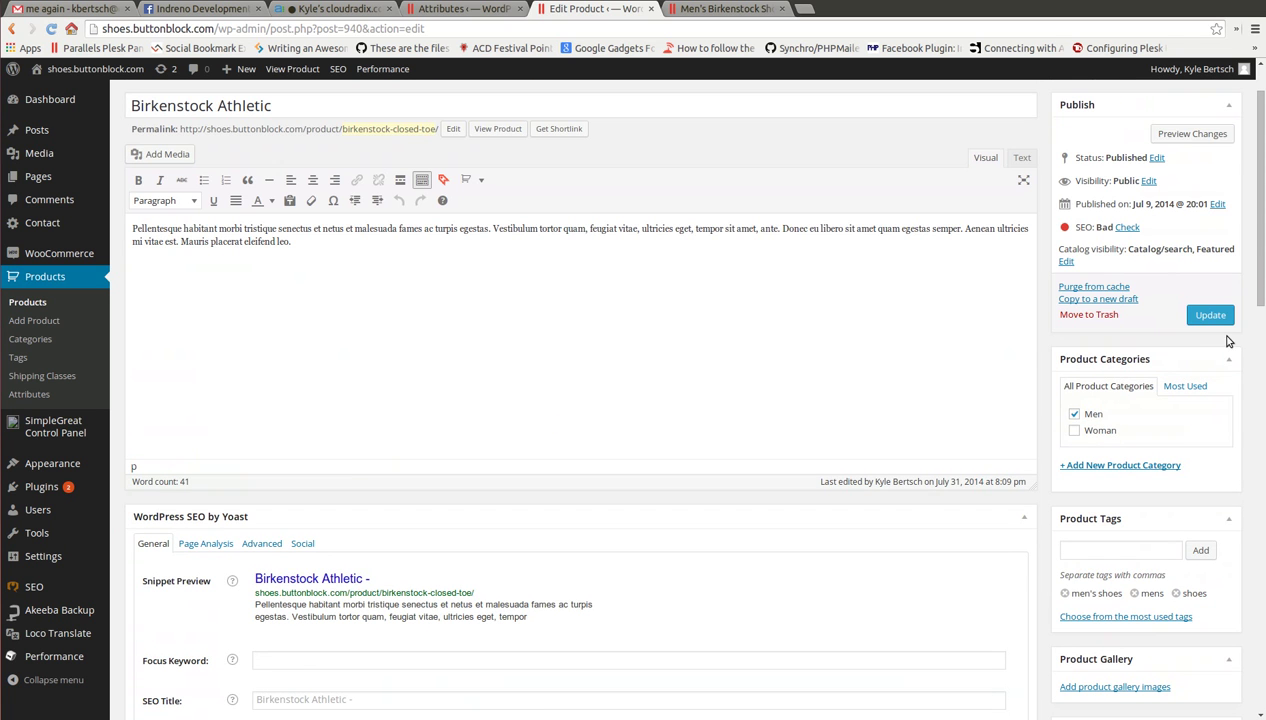
pyautogui.click(1210, 318)
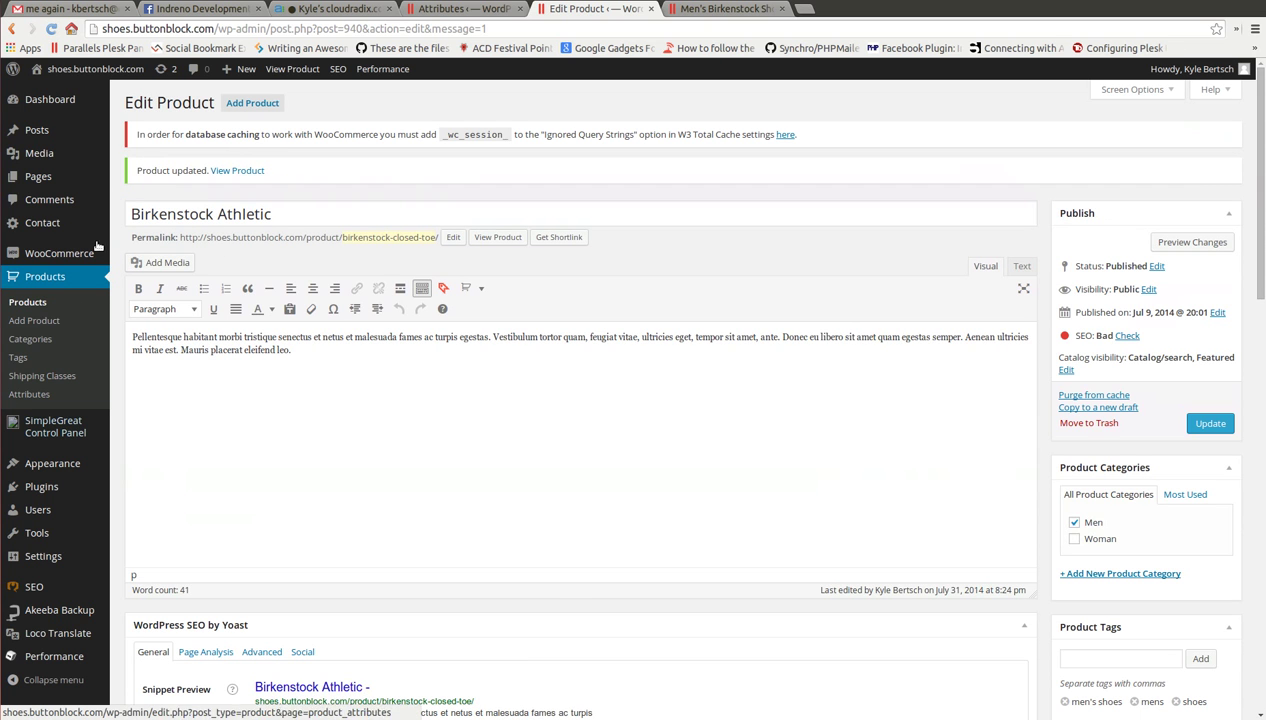
pyautogui.click(30, 304)
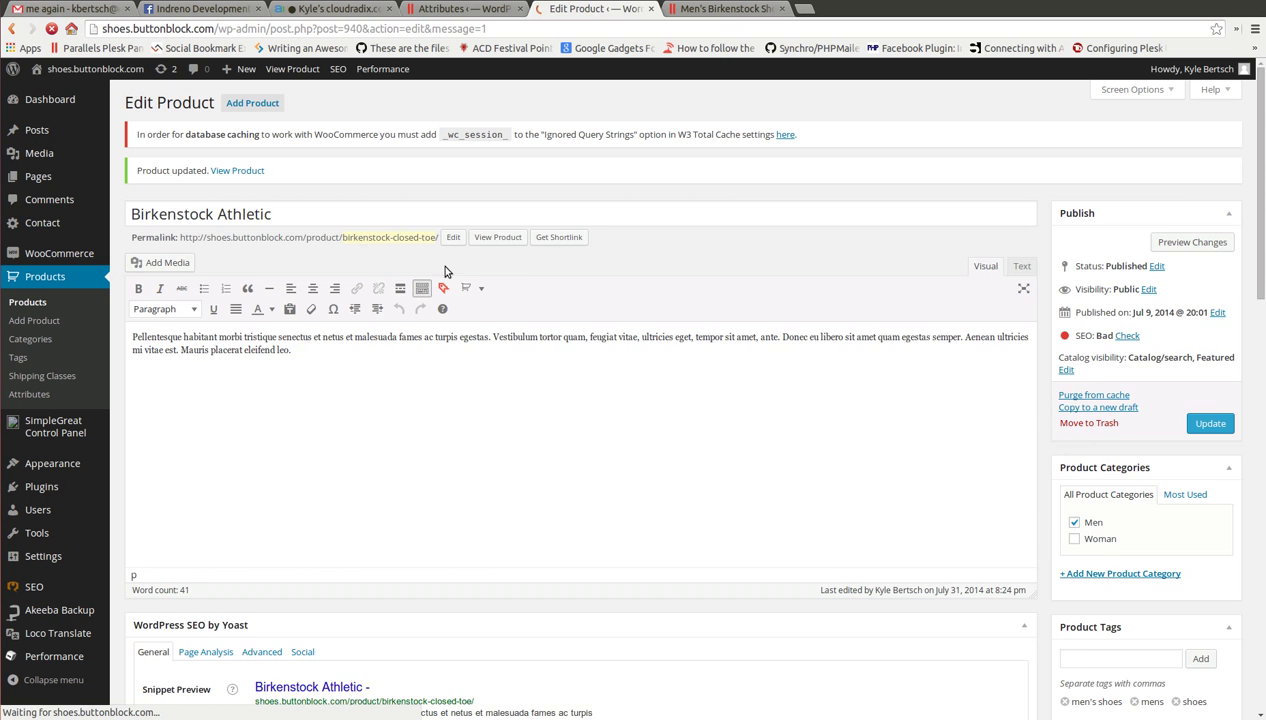
# Step: Filter the products list to the Men category
pyautogui.click(503, 193)
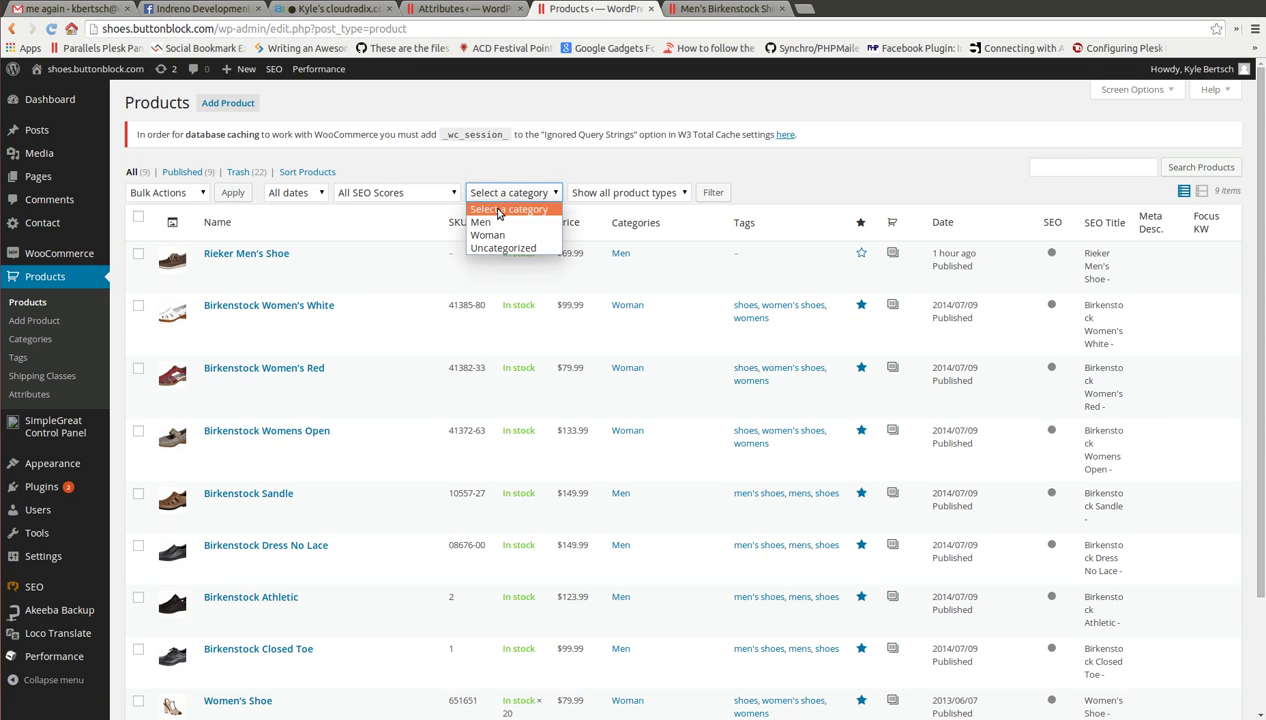
pyautogui.click(490, 222)
pyautogui.click(713, 193)
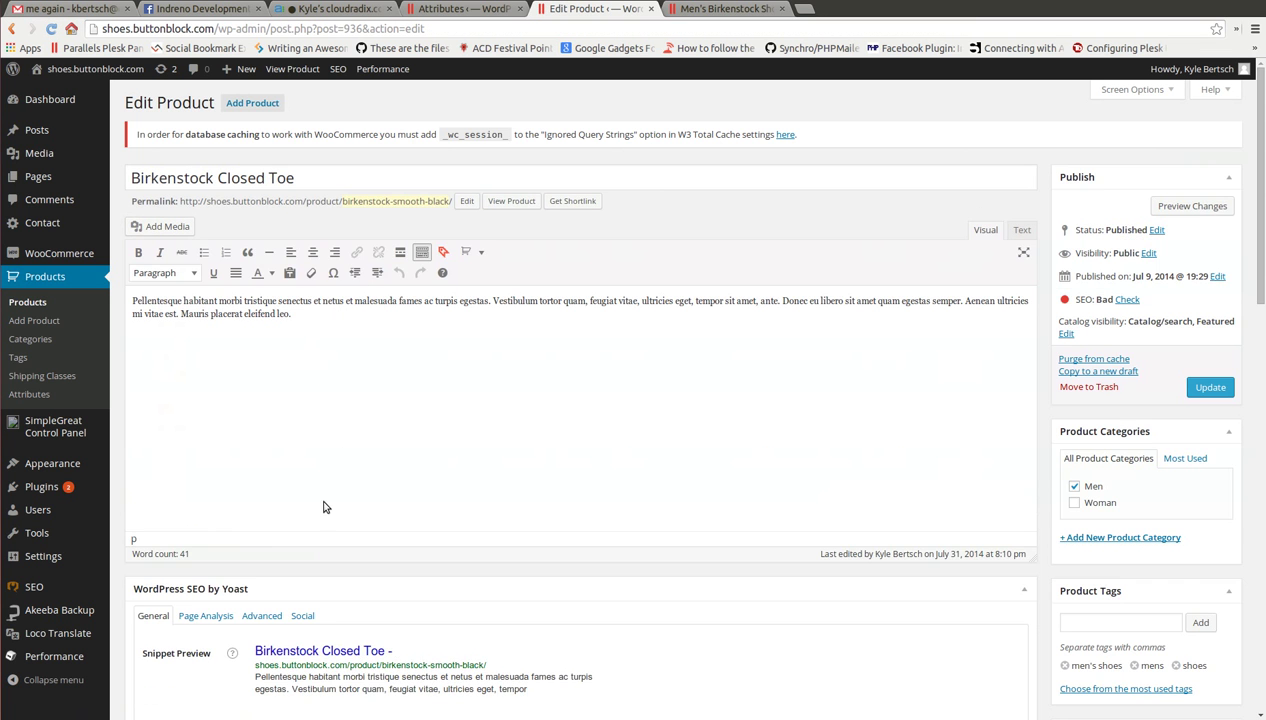
pyautogui.scroll(-3, 347, 501)
pyautogui.scroll(-4, 347, 501)
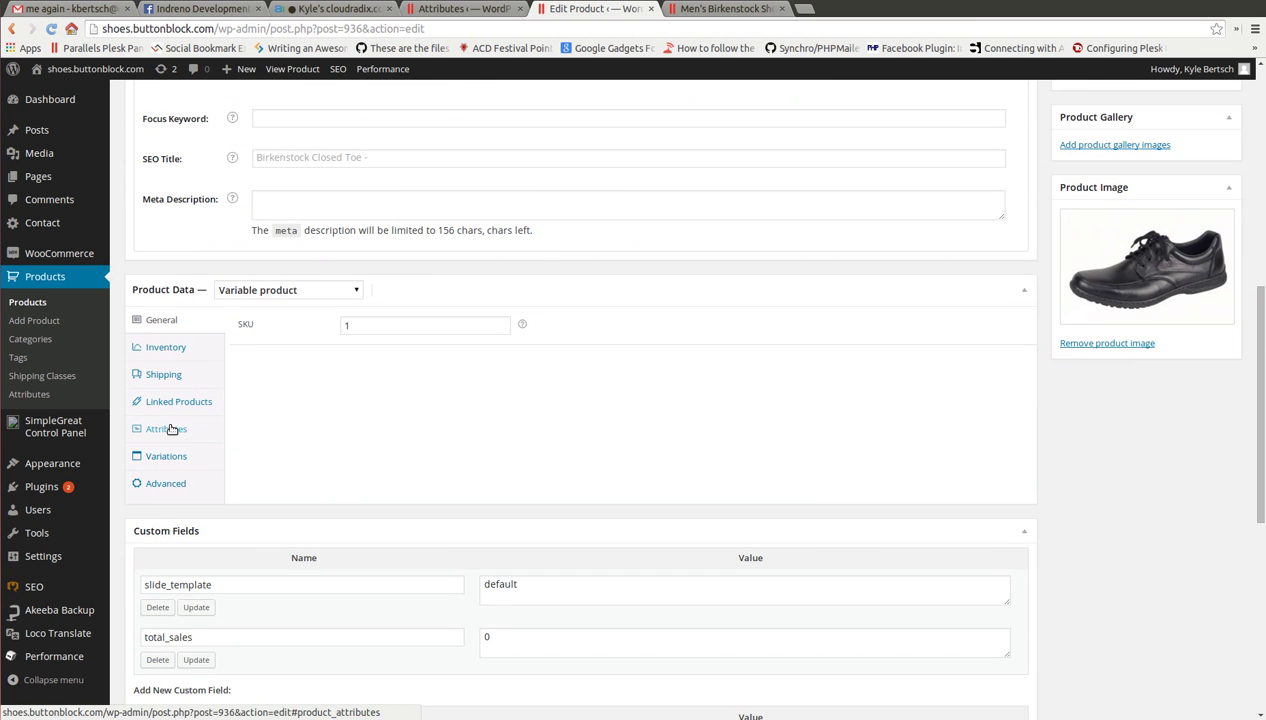
# Step: Give Birkenstock Closed Toe a hidden Men's Brands attribute of Birkenstock, plus a blank custom row
pyautogui.click(165, 428)
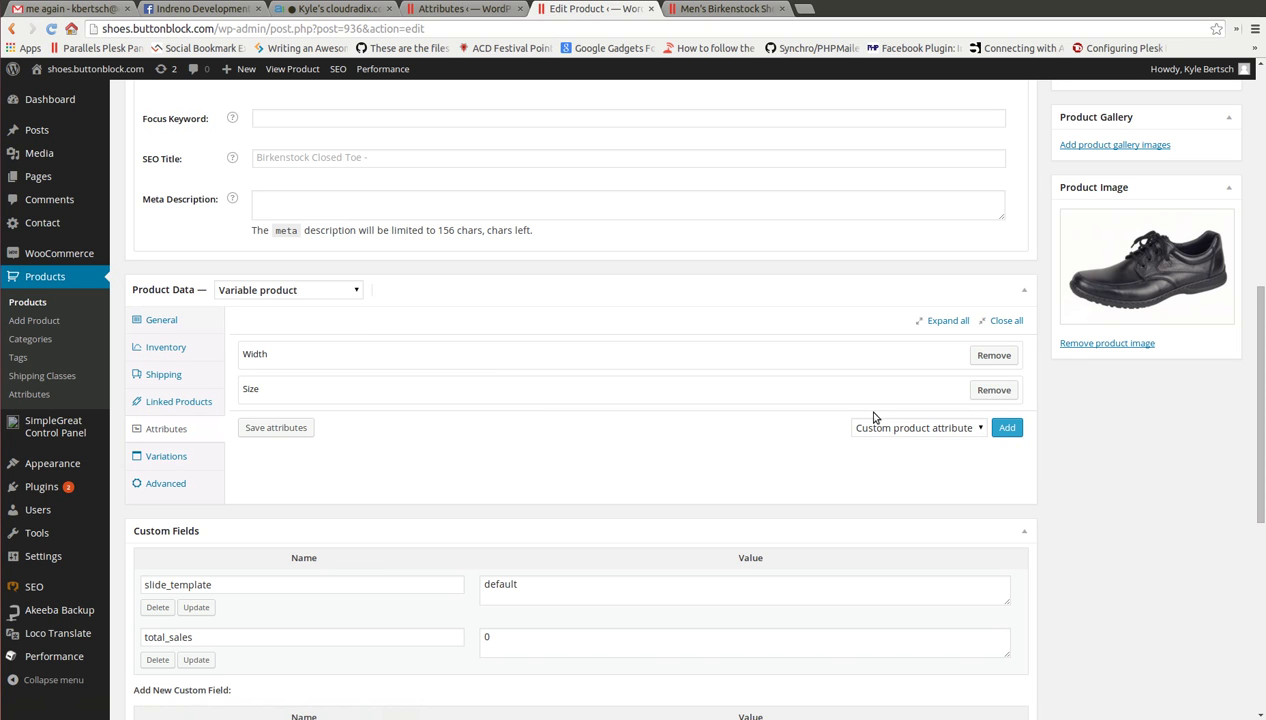
pyautogui.click(893, 427)
pyautogui.click(876, 479)
pyautogui.click(1006, 427)
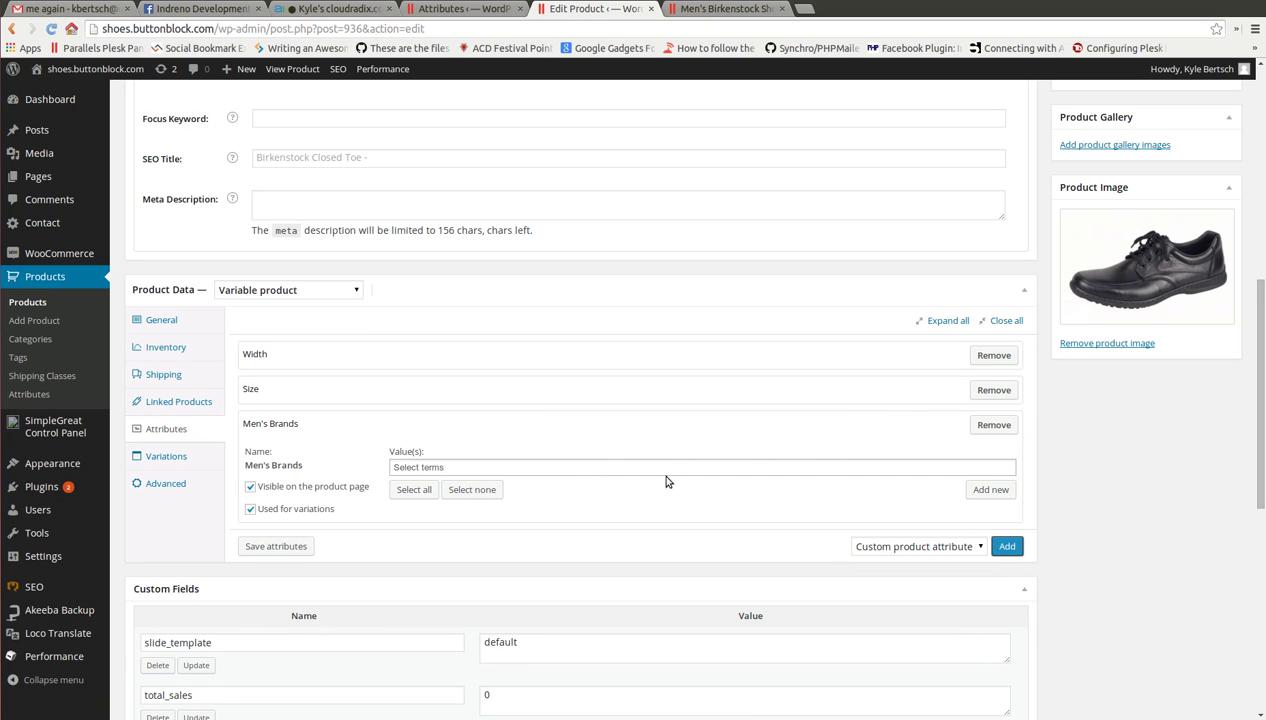
pyautogui.click(605, 467)
pyautogui.click(579, 485)
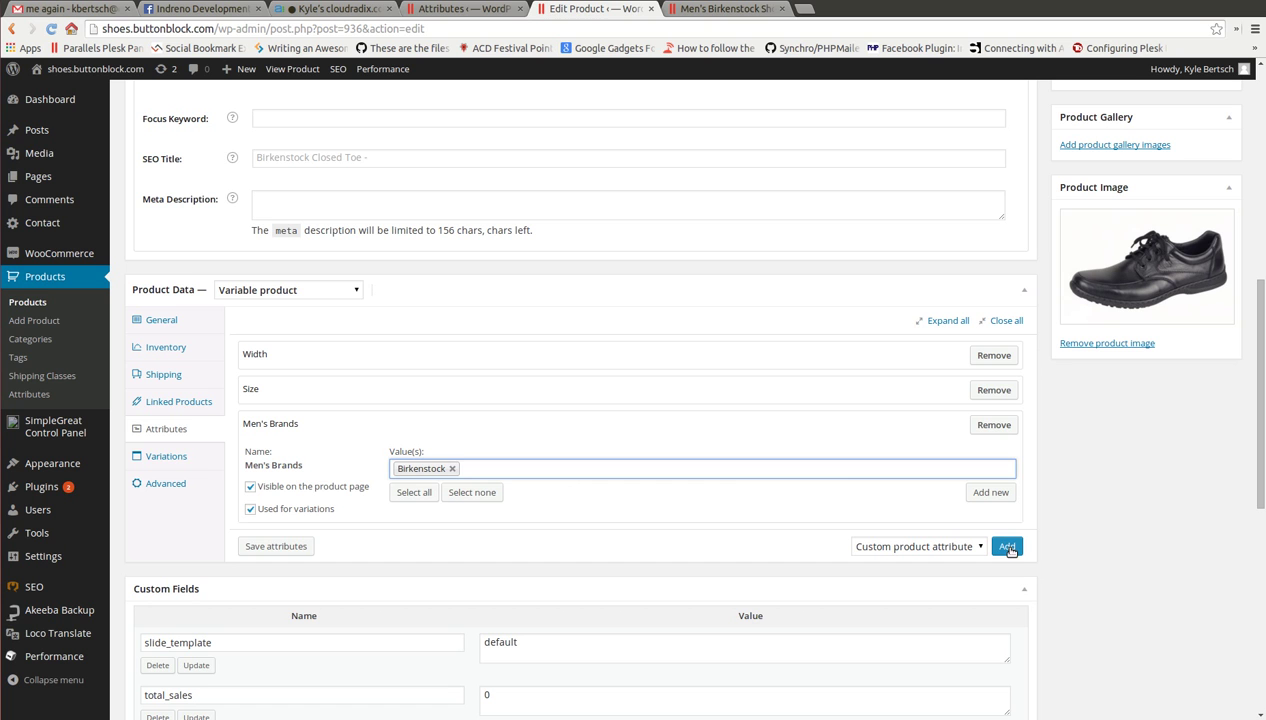
pyautogui.click(343, 487)
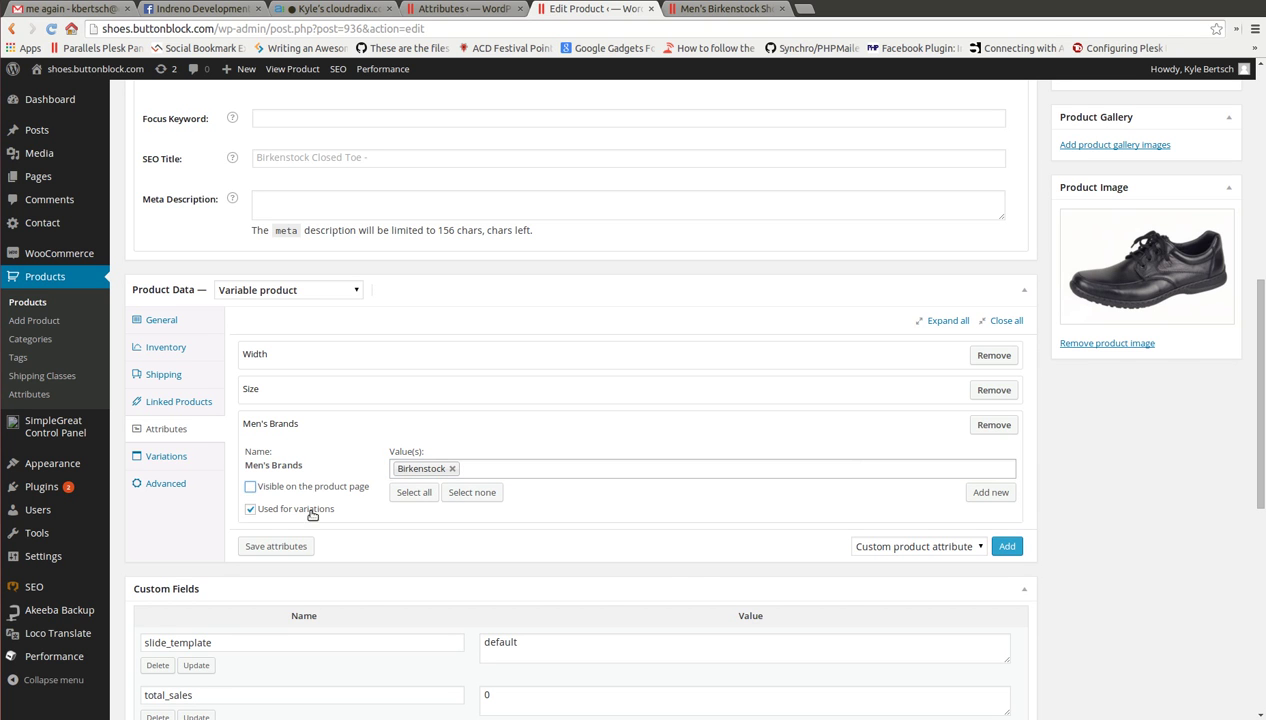
pyautogui.click(1006, 547)
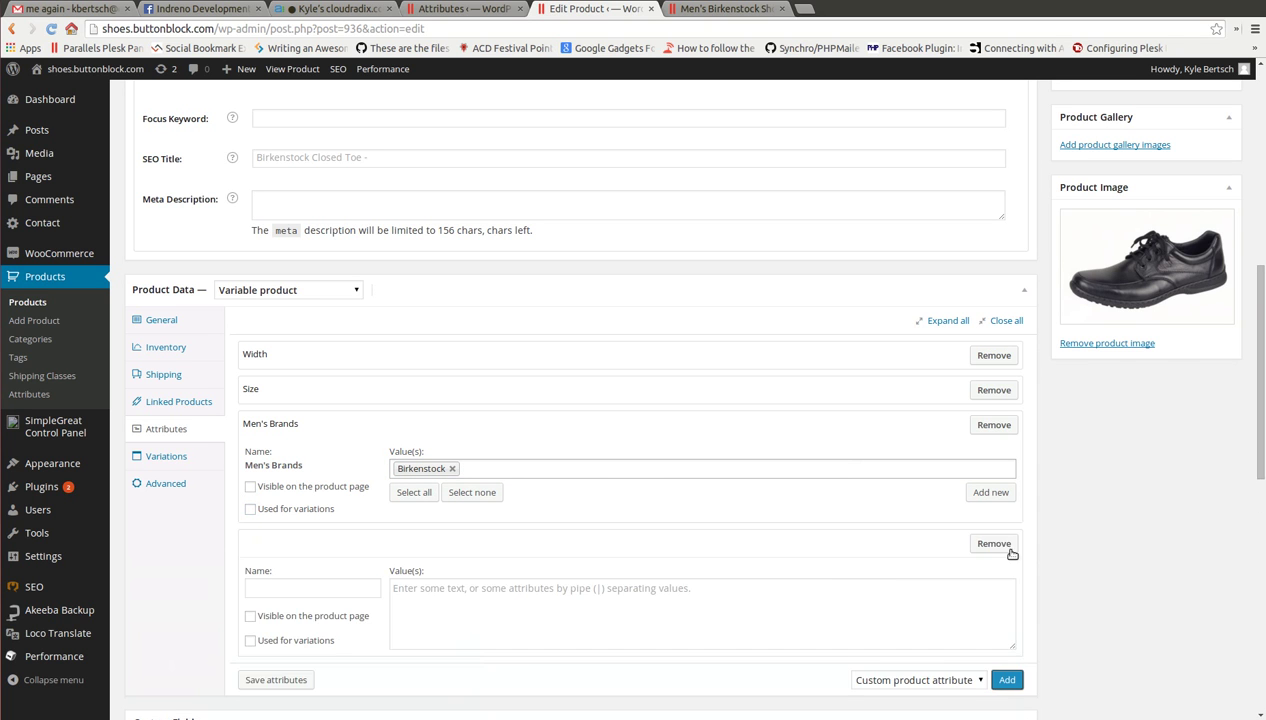
pyautogui.scroll(-3, 543, 573)
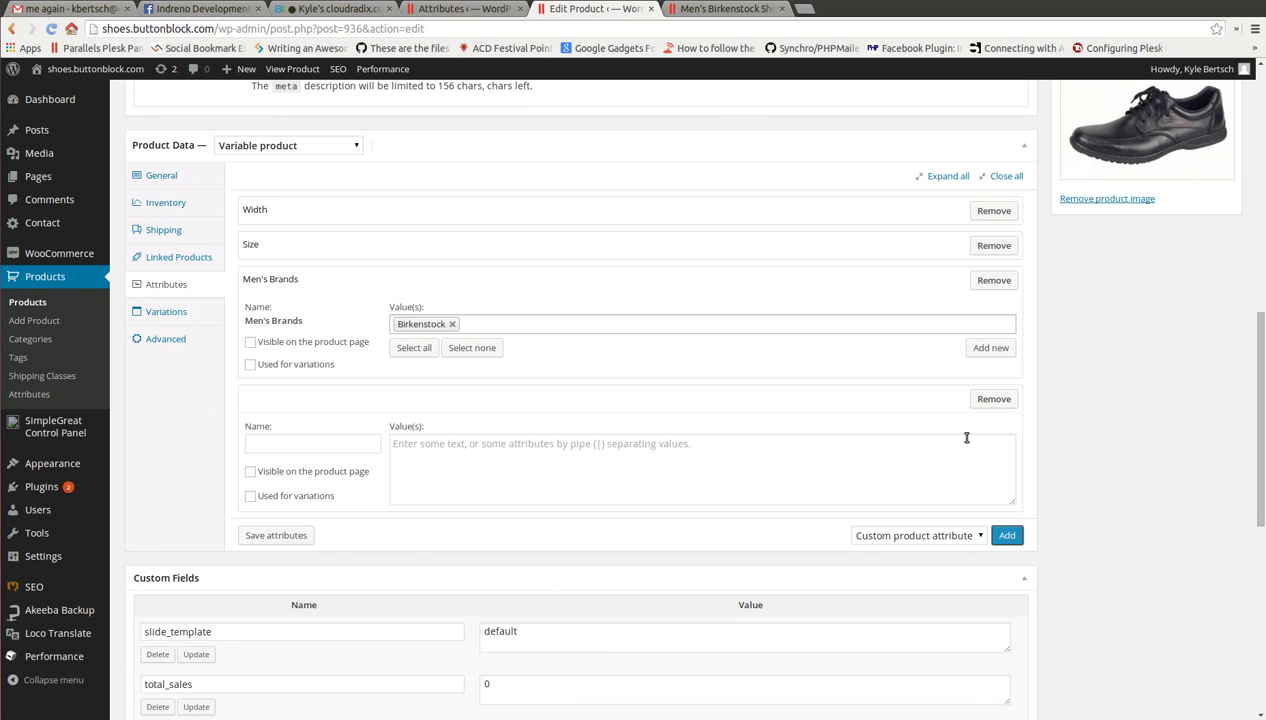
# Step: Remove the empty custom attribute row and save the attributes
pyautogui.click(988, 400)
pyautogui.click(717, 116)
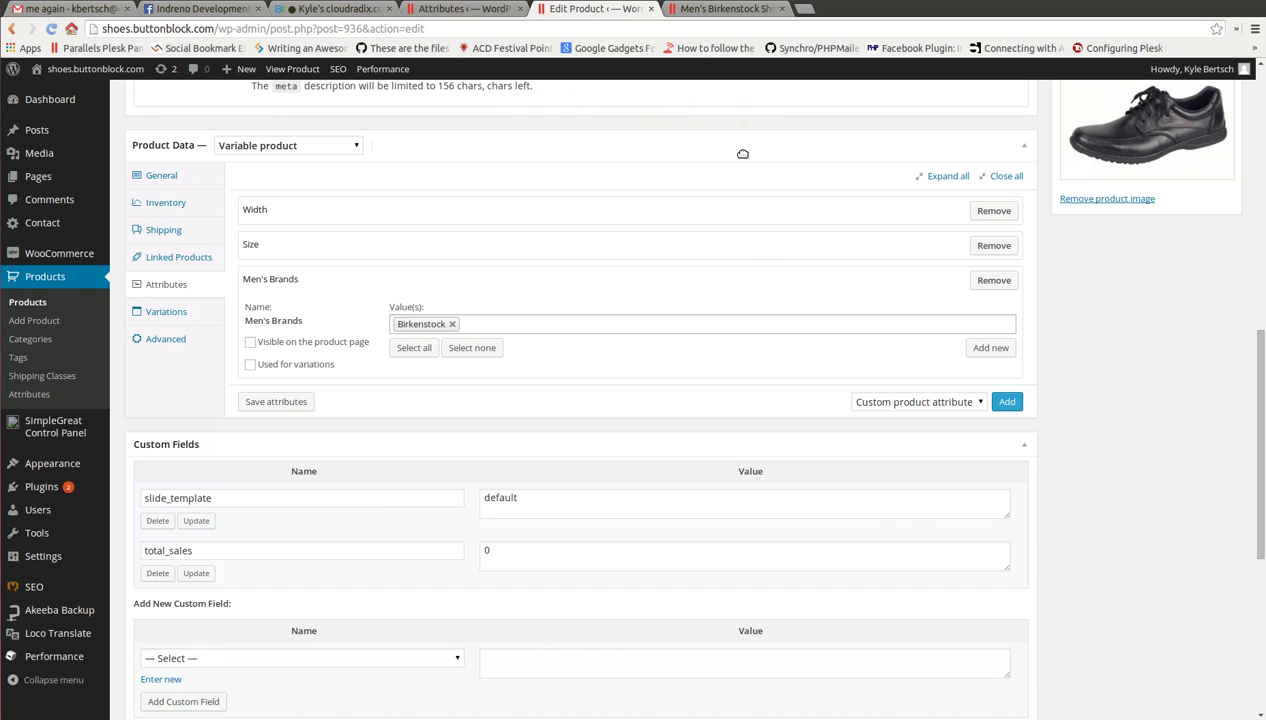
pyautogui.click(280, 401)
# Step: Add a hidden Men's Style attribute of Closed Toe, save attributes, and update the product
pyautogui.click(955, 402)
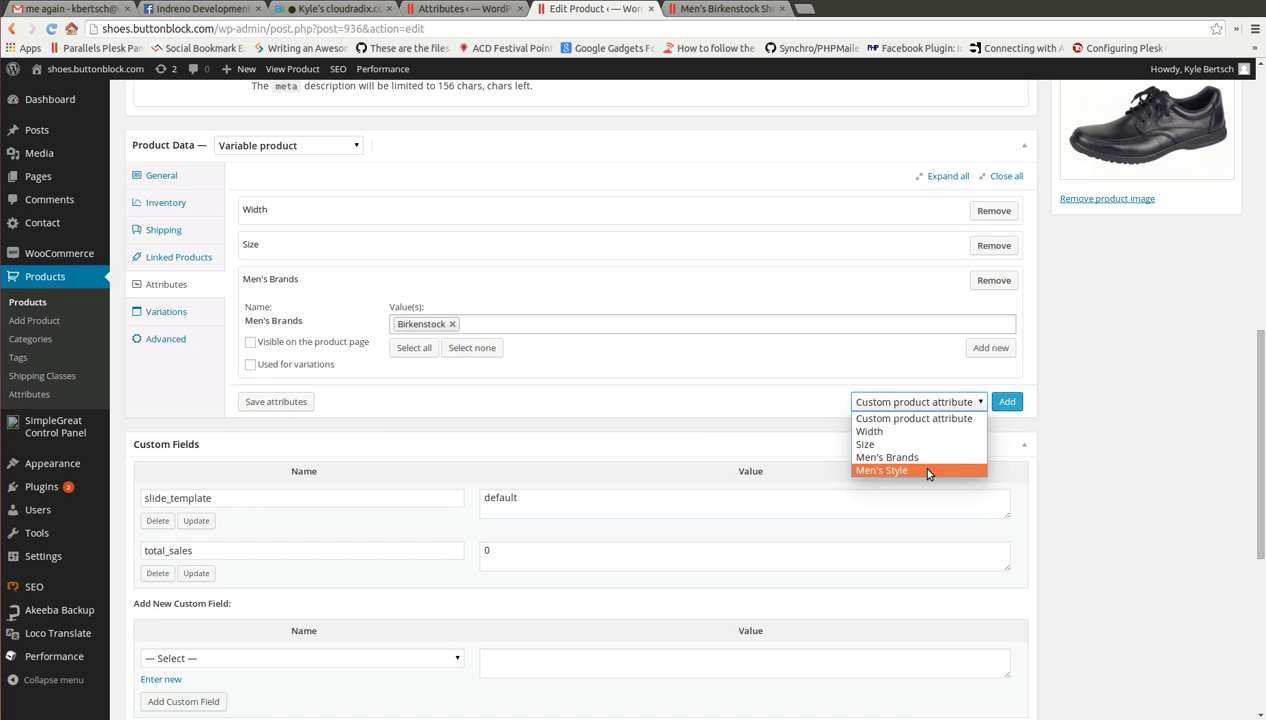
pyautogui.click(917, 465)
pyautogui.click(1007, 402)
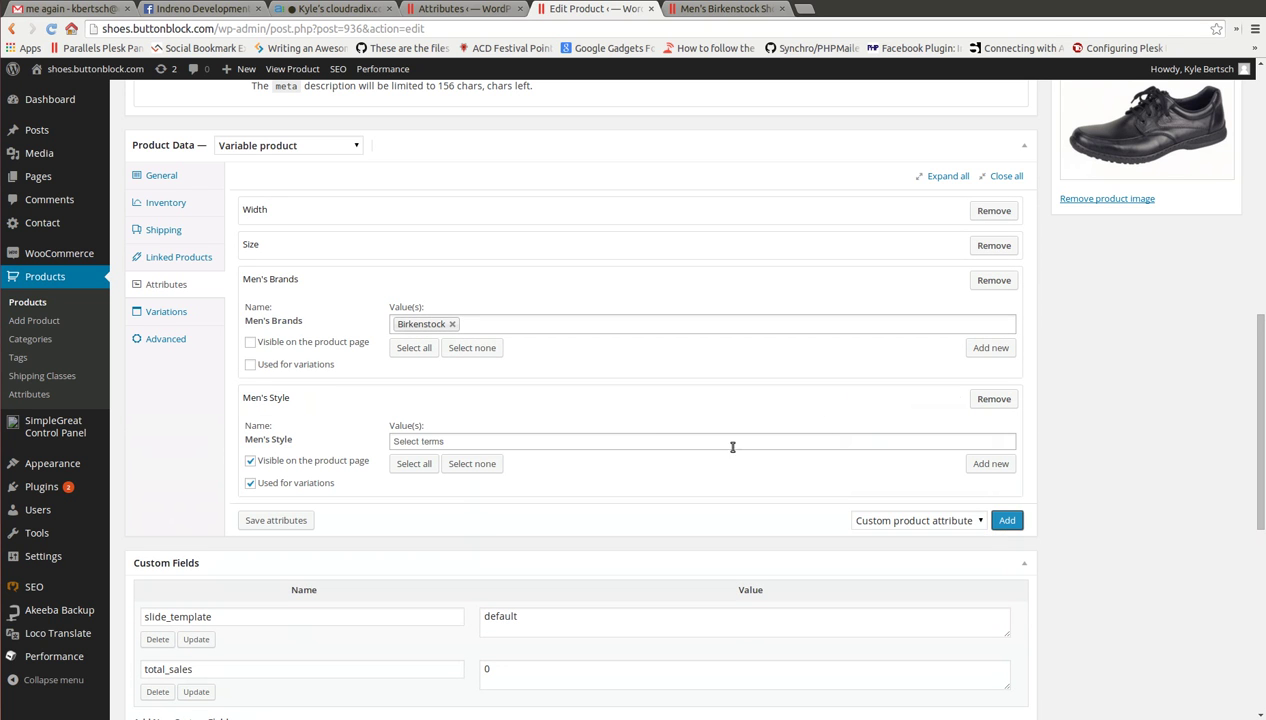
pyautogui.click(637, 441)
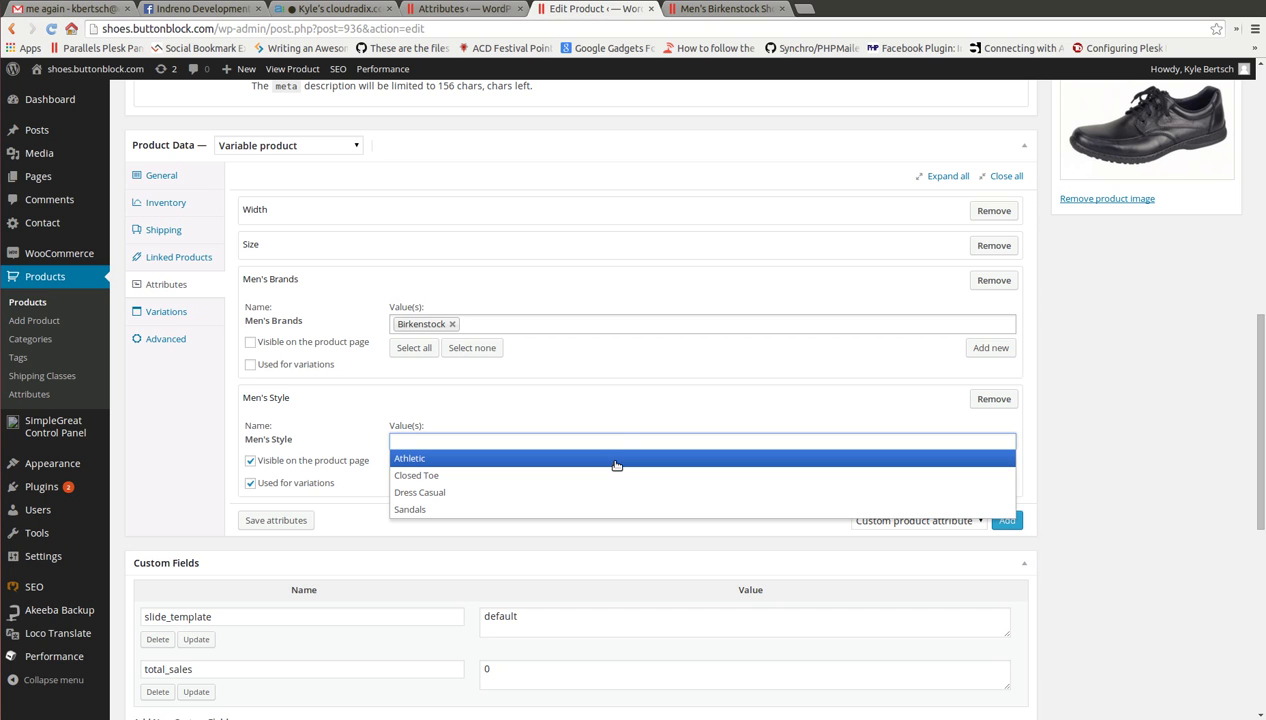
pyautogui.click(608, 476)
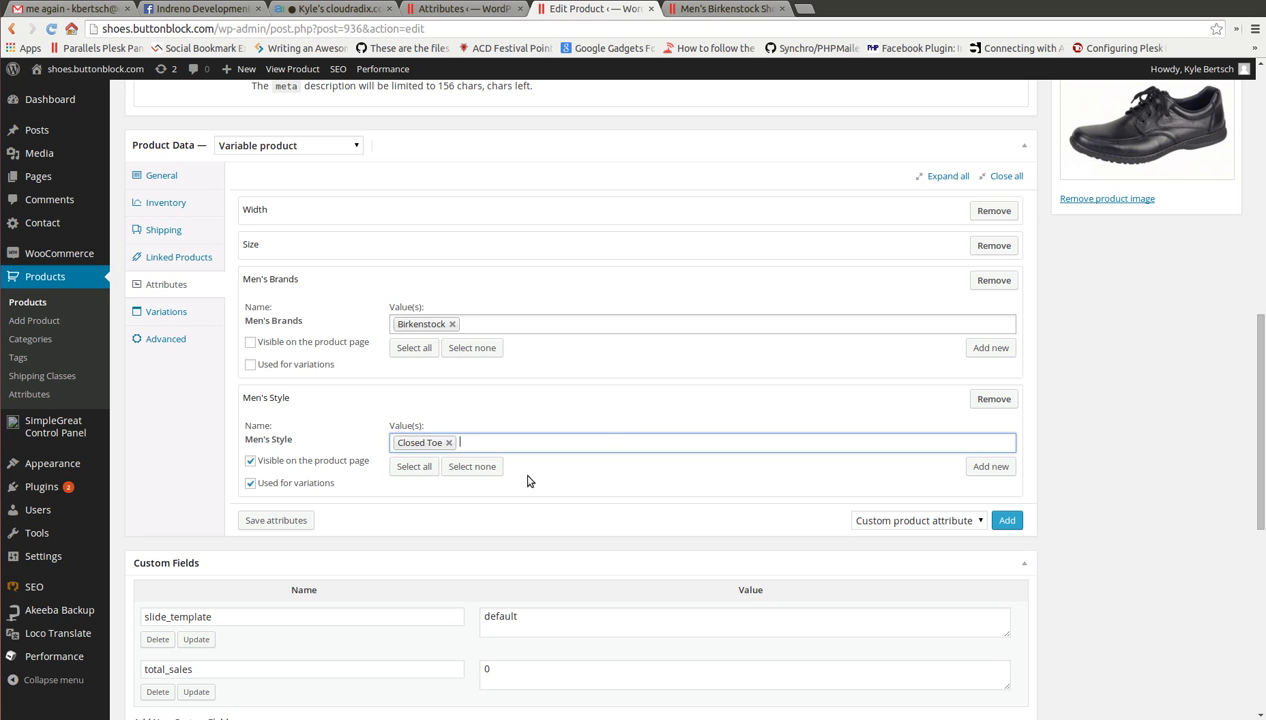
pyautogui.click(300, 521)
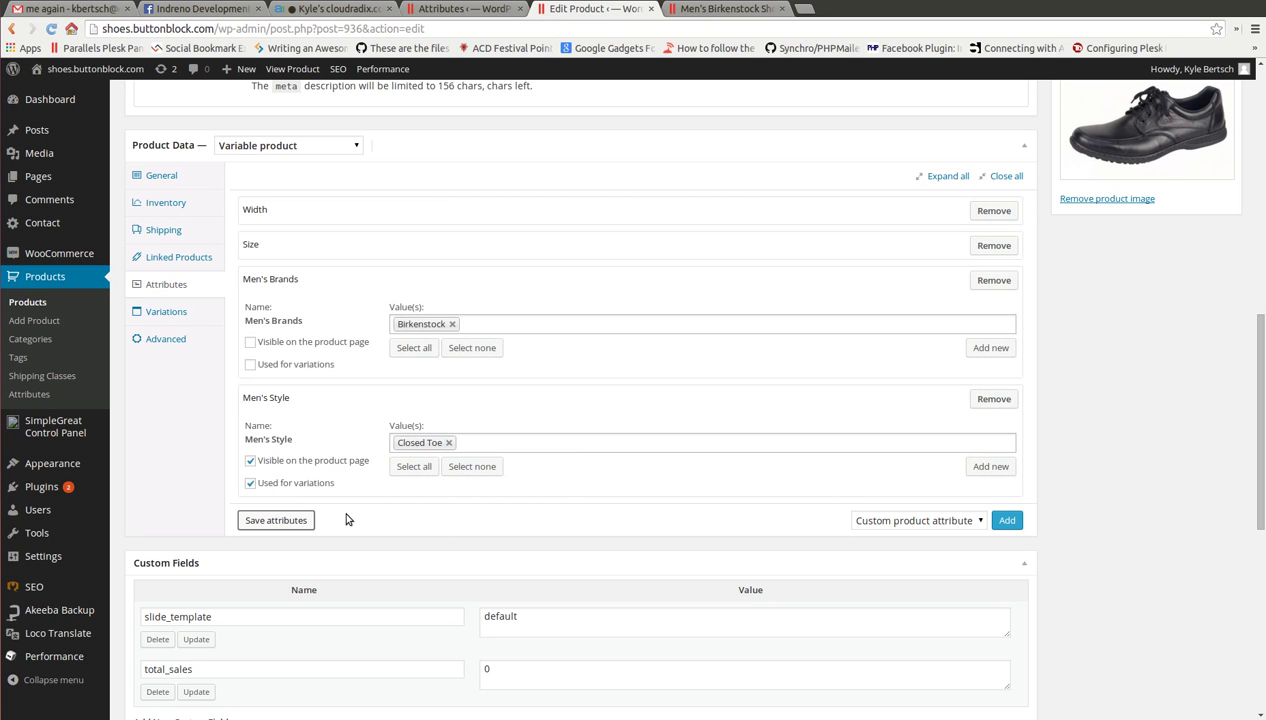
pyautogui.click(335, 458)
pyautogui.click(295, 520)
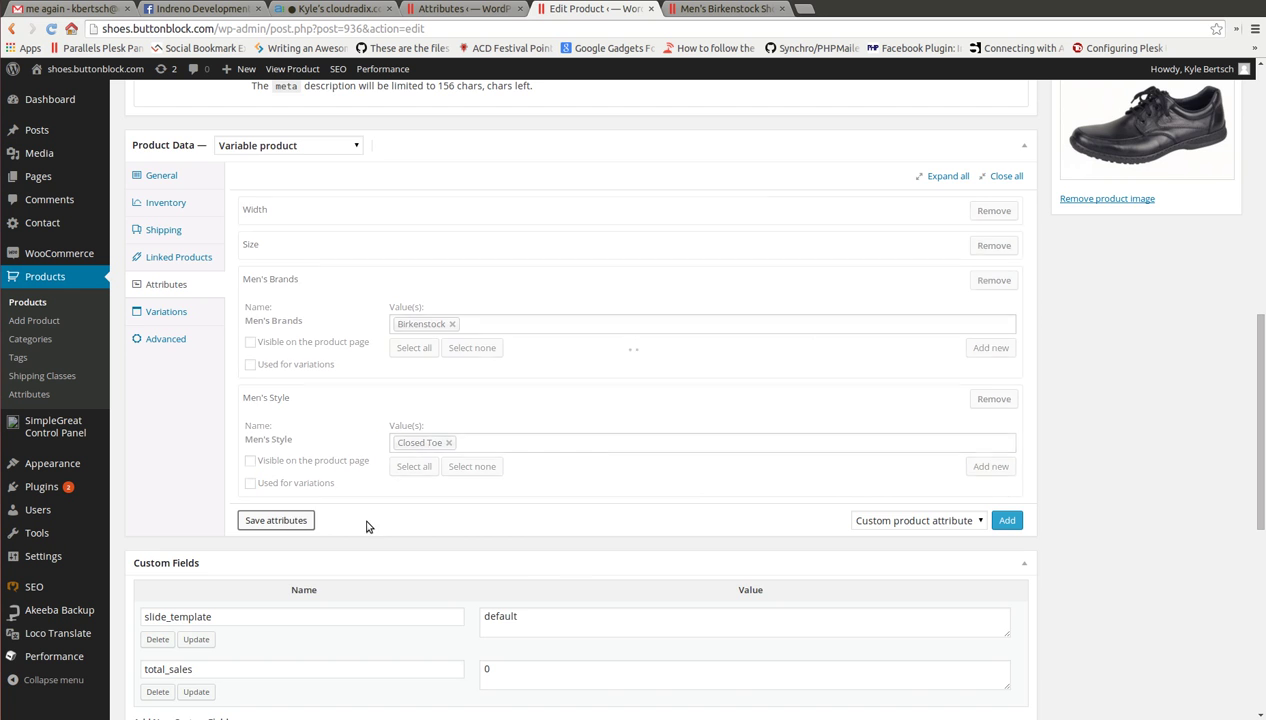
pyautogui.scroll(8, 687, 600)
pyautogui.click(1210, 387)
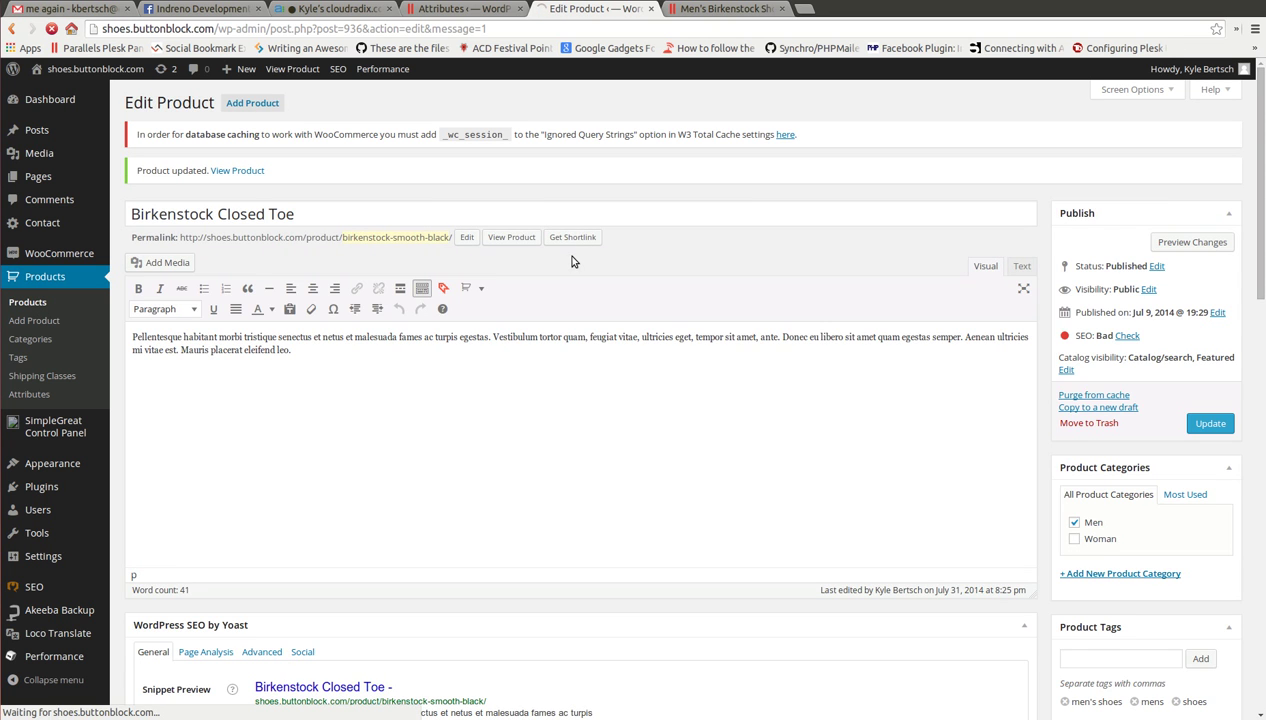
# Step: Filter products to the Men category and open Birkenstock Athletic for editing
pyautogui.click(493, 193)
pyautogui.click(495, 214)
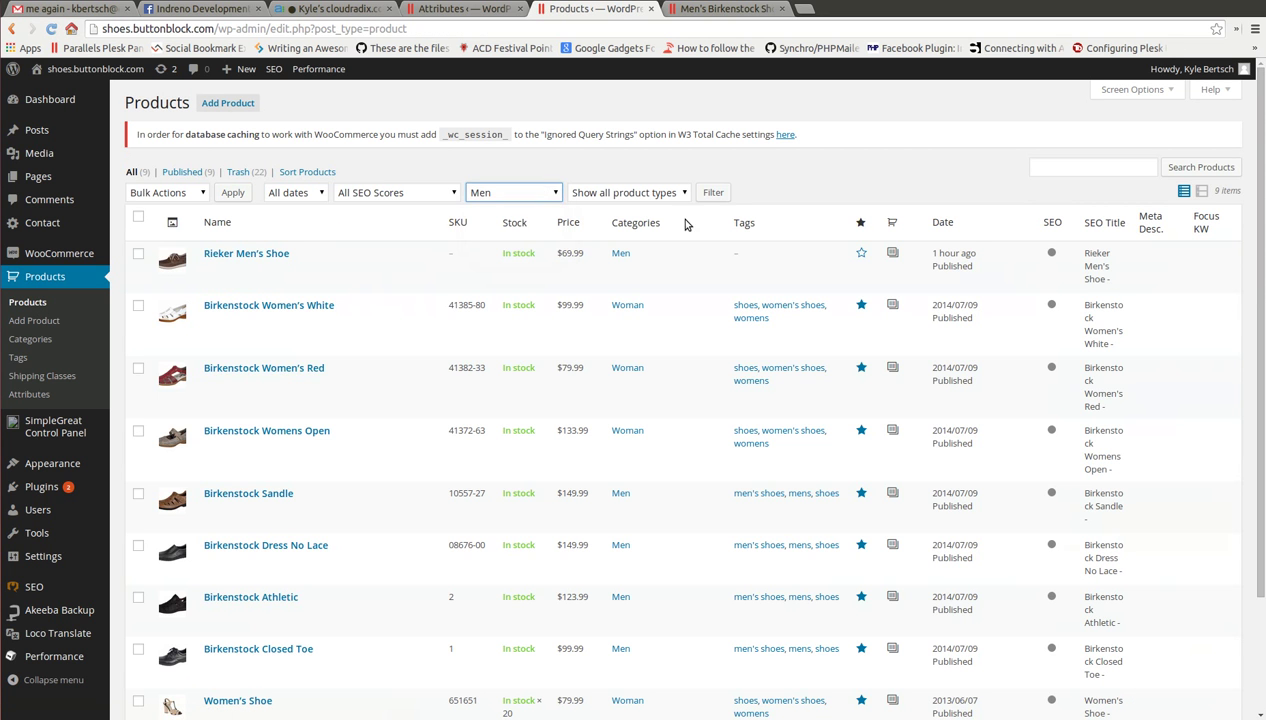
pyautogui.click(713, 192)
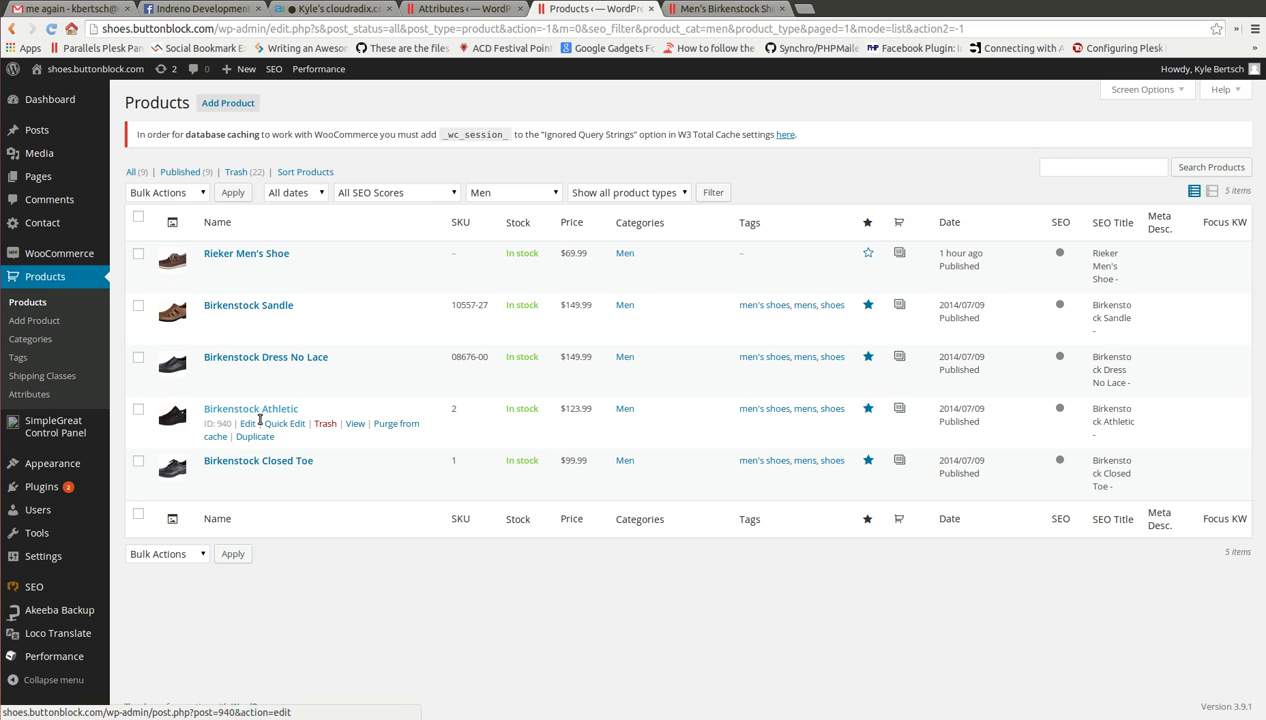
pyautogui.click(258, 410)
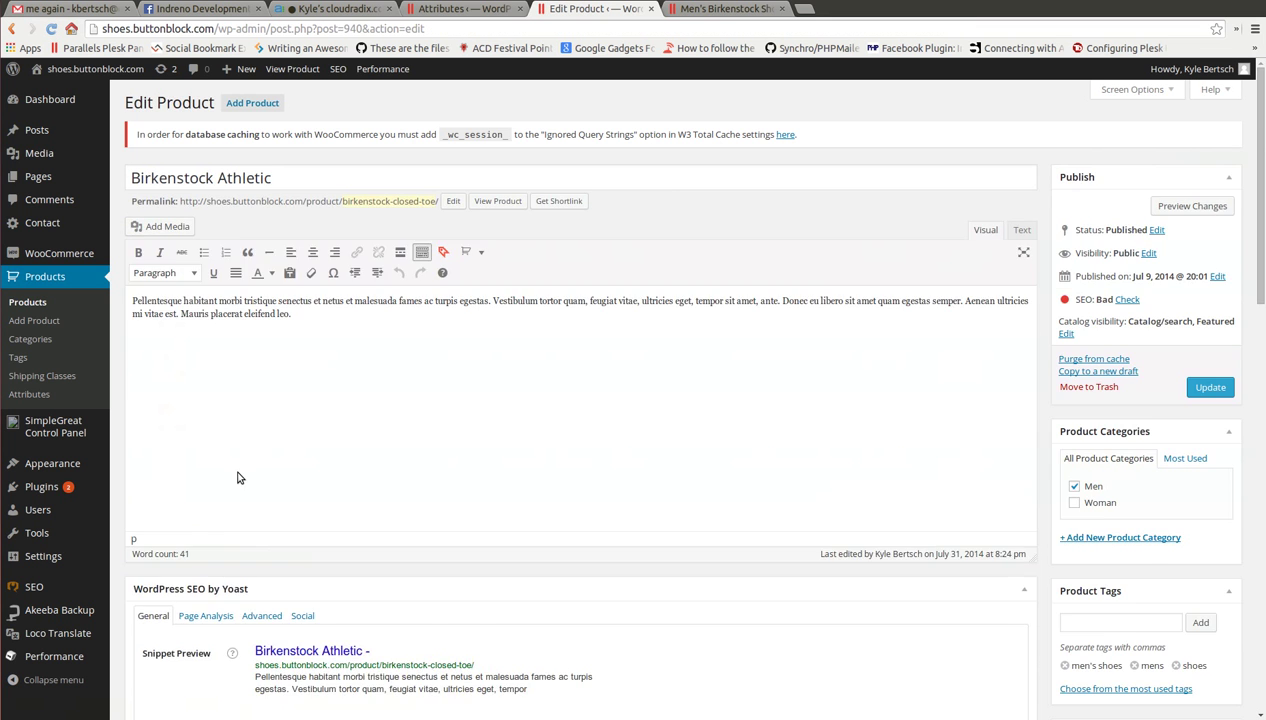
# Step: Hide Men's Brands and Men's Style from the product page, then update the product
pyautogui.scroll(-6, 237, 478)
pyautogui.click(182, 434)
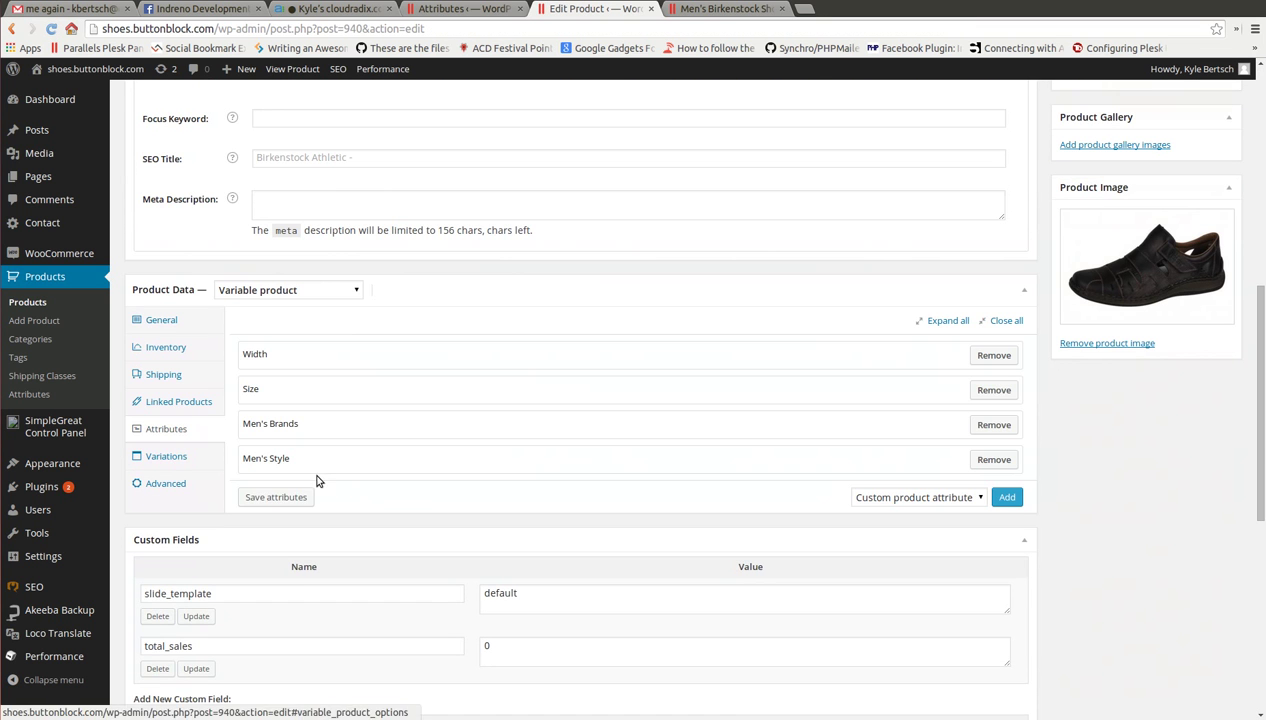
pyautogui.click(963, 430)
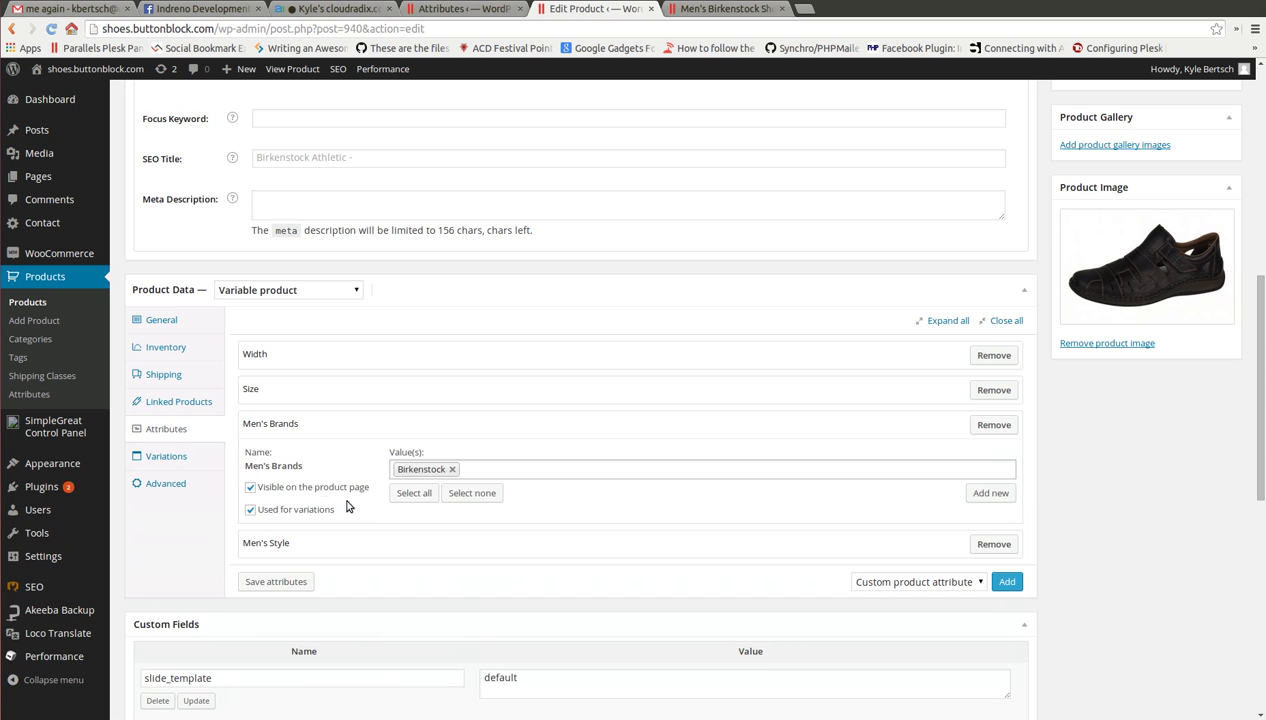
pyautogui.scroll(-1, 700, 565)
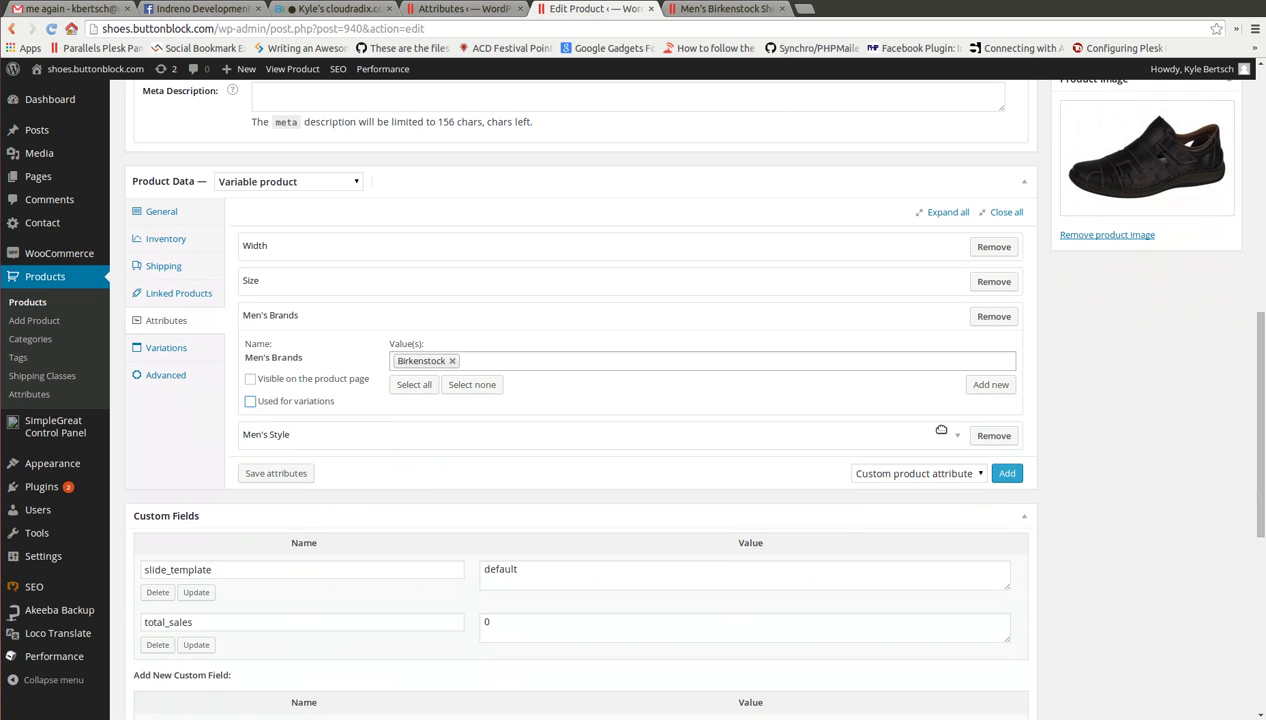
pyautogui.click(958, 437)
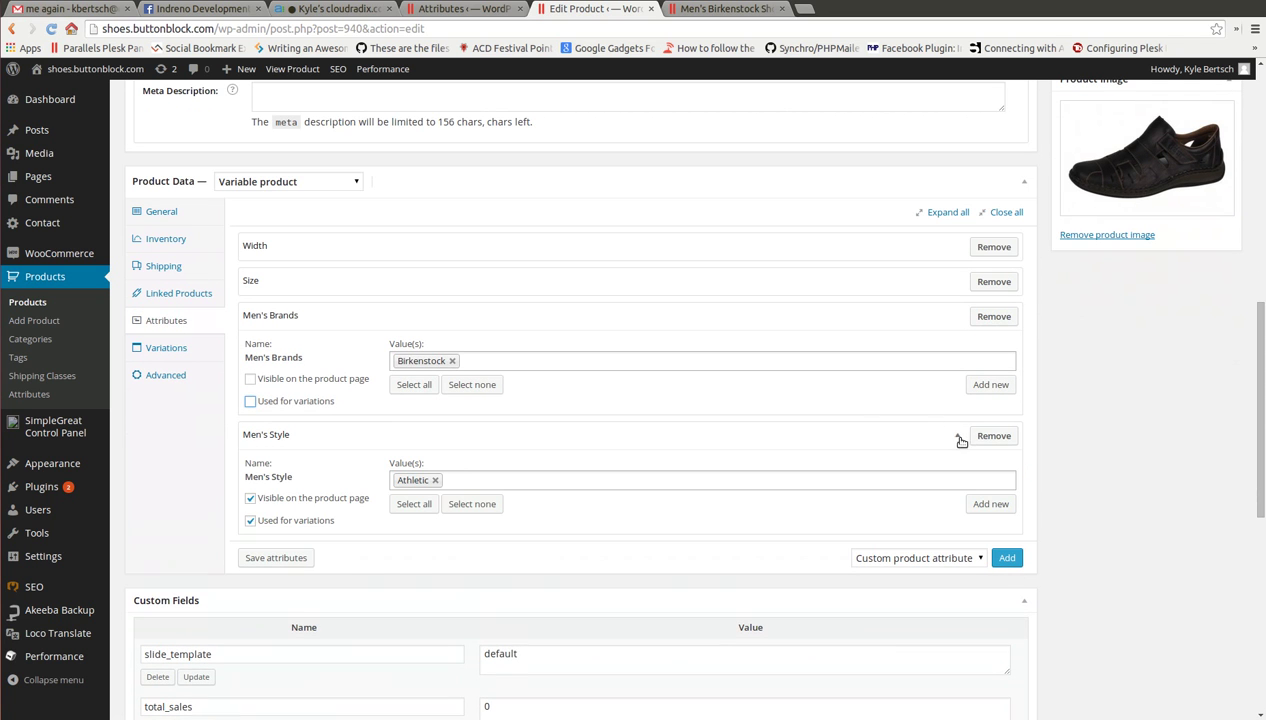
pyautogui.click(293, 558)
pyautogui.scroll(5, 1070, 598)
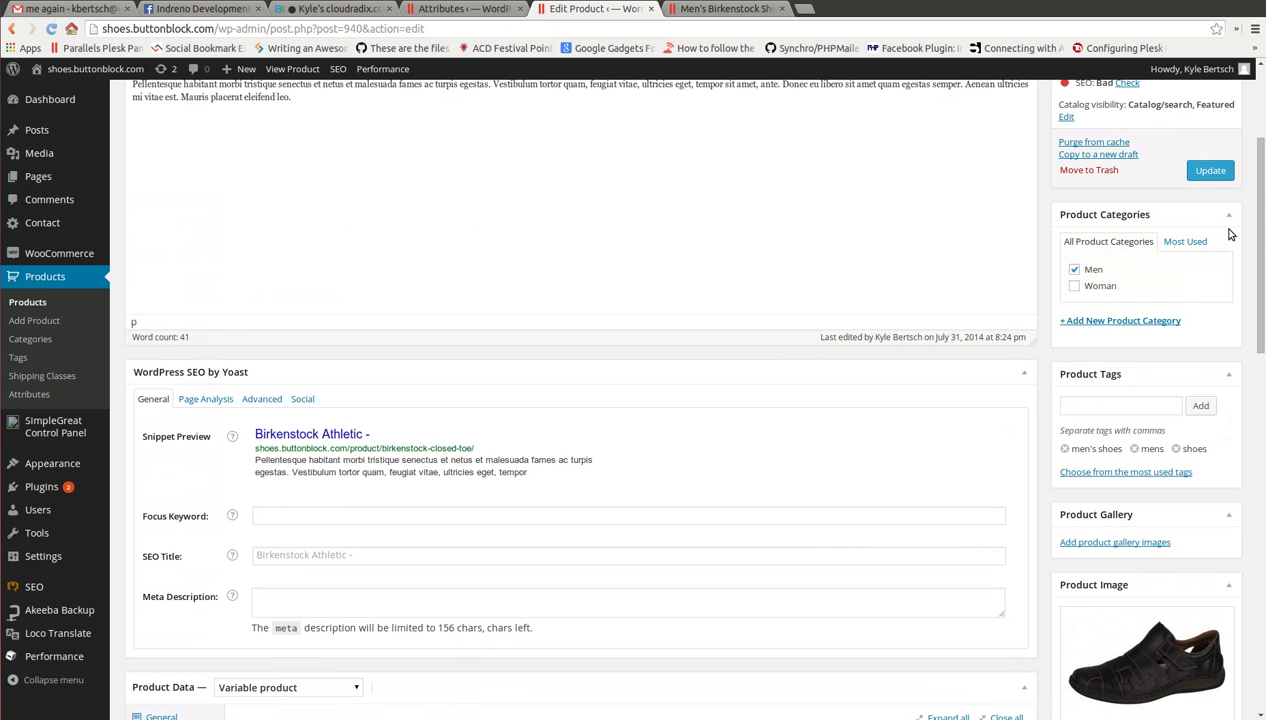
pyautogui.click(1210, 170)
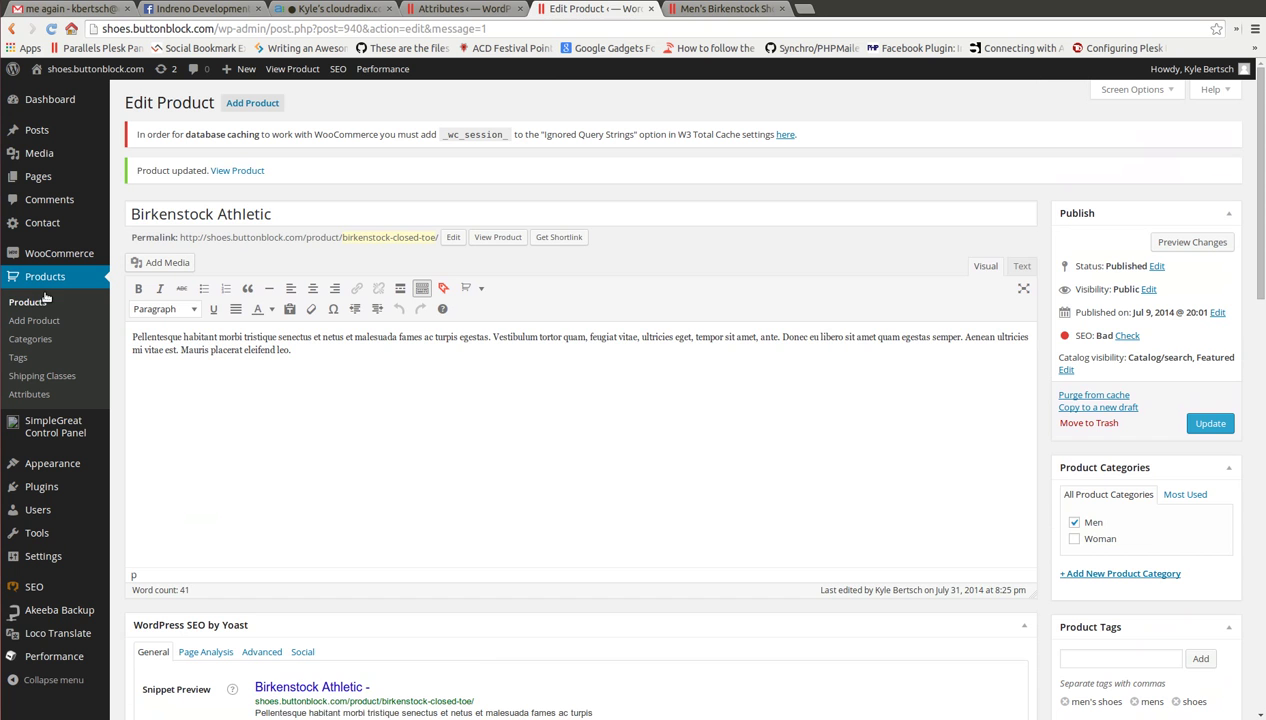
pyautogui.click(28, 302)
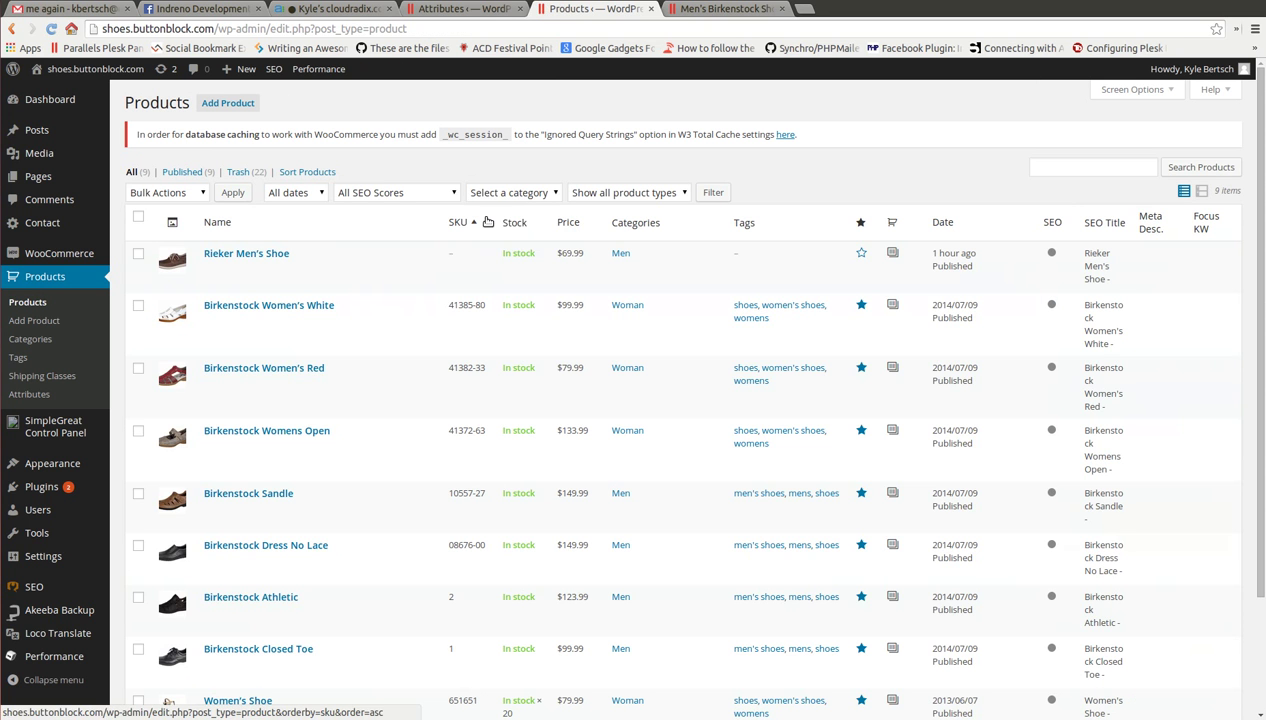
pyautogui.click(505, 193)
pyautogui.click(481, 222)
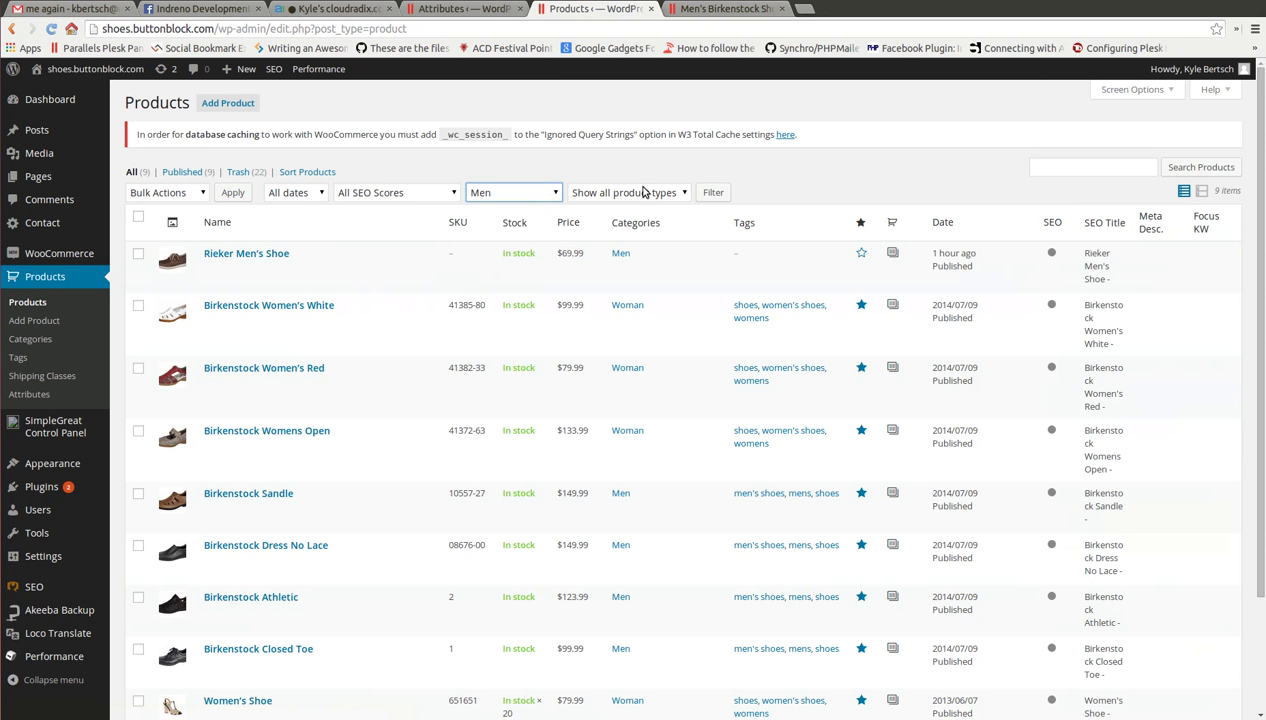
pyautogui.click(713, 192)
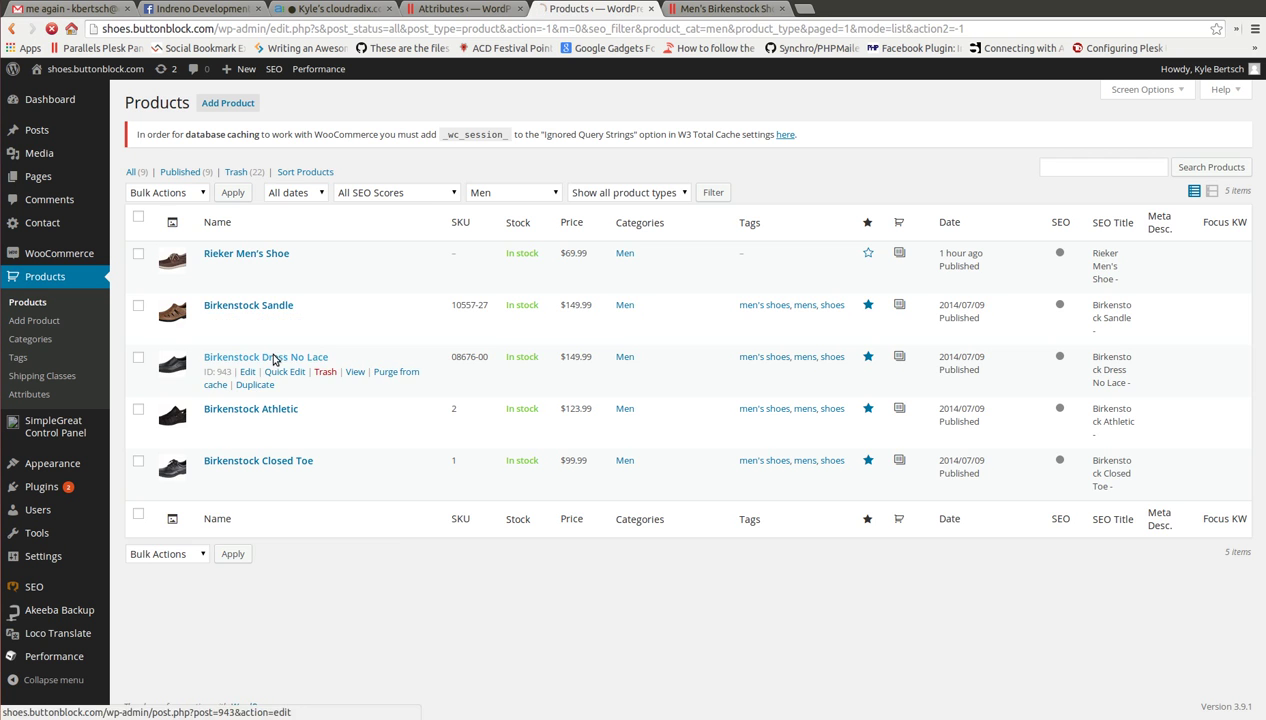
pyautogui.click(270, 357)
pyautogui.scroll(-6, 389, 425)
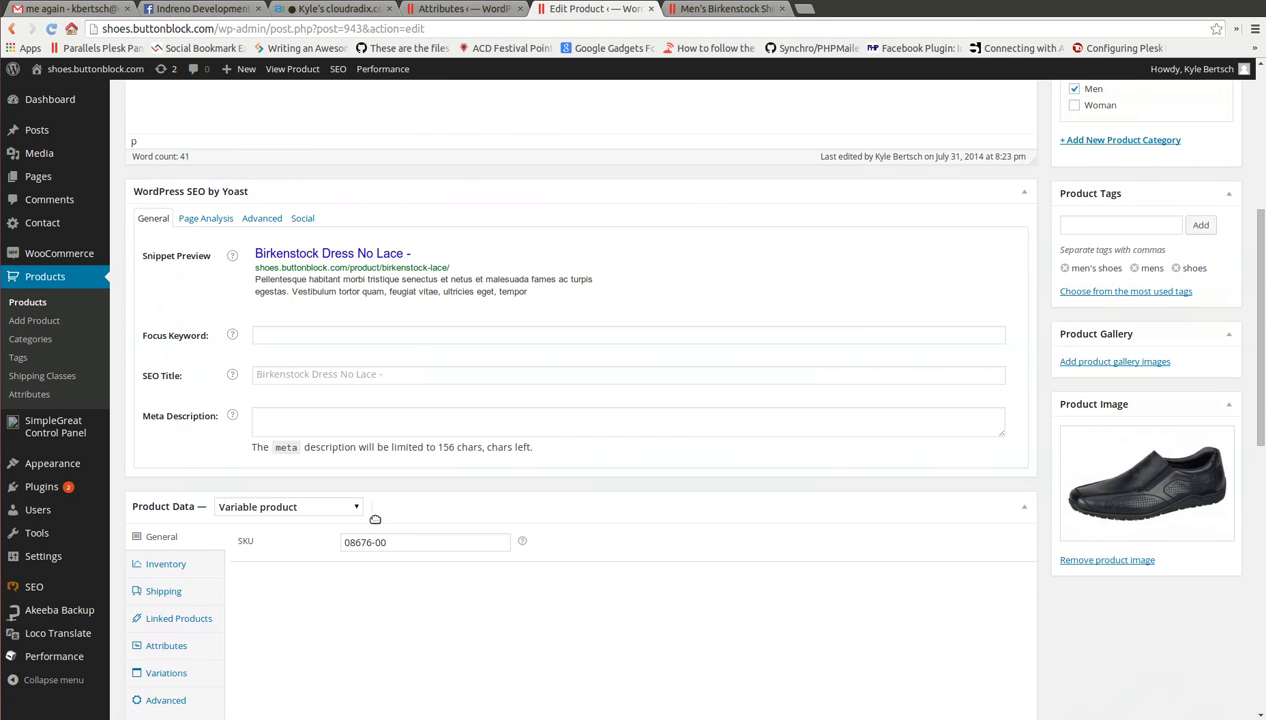
pyautogui.click(166, 465)
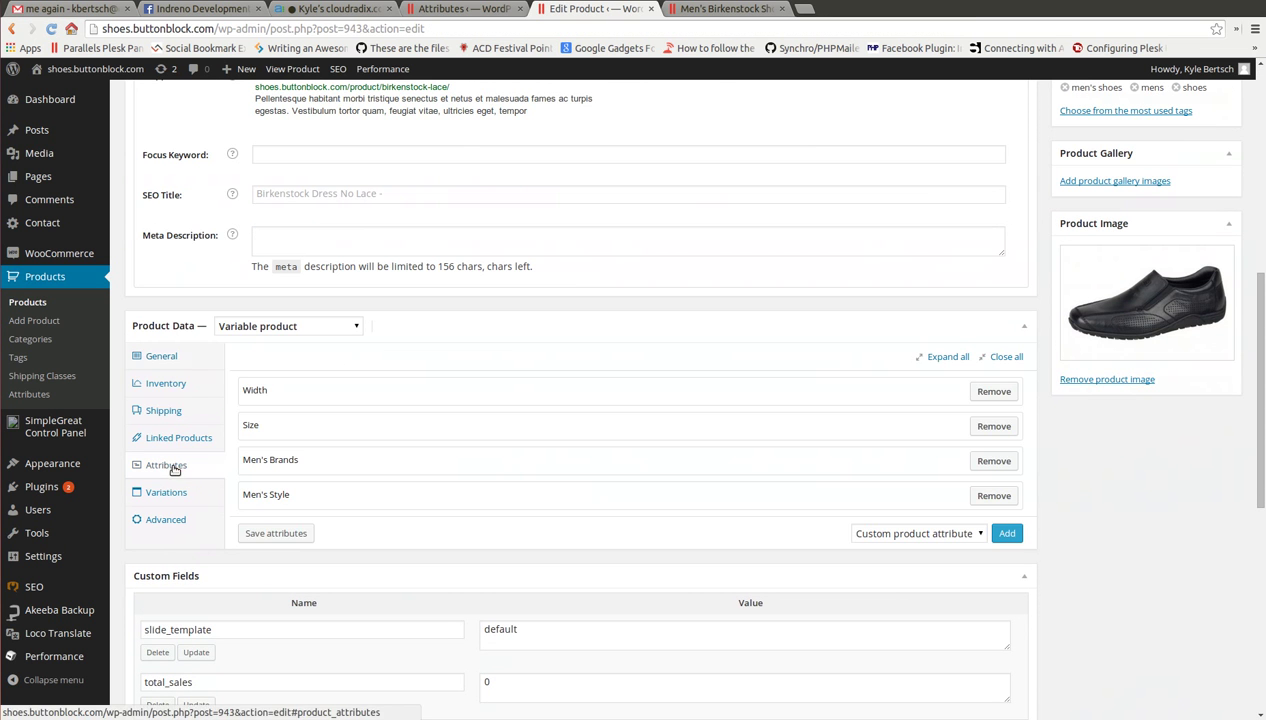
pyautogui.click(954, 462)
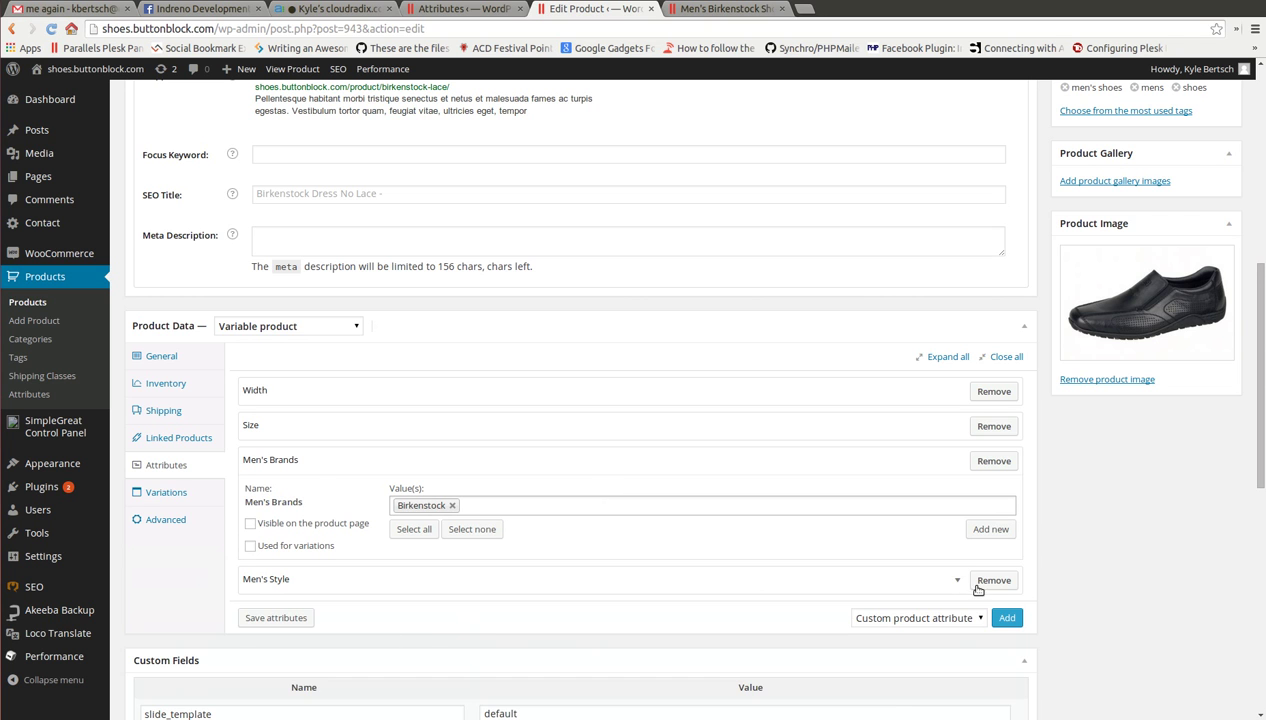
pyautogui.click(955, 582)
pyautogui.scroll(5, 432, 367)
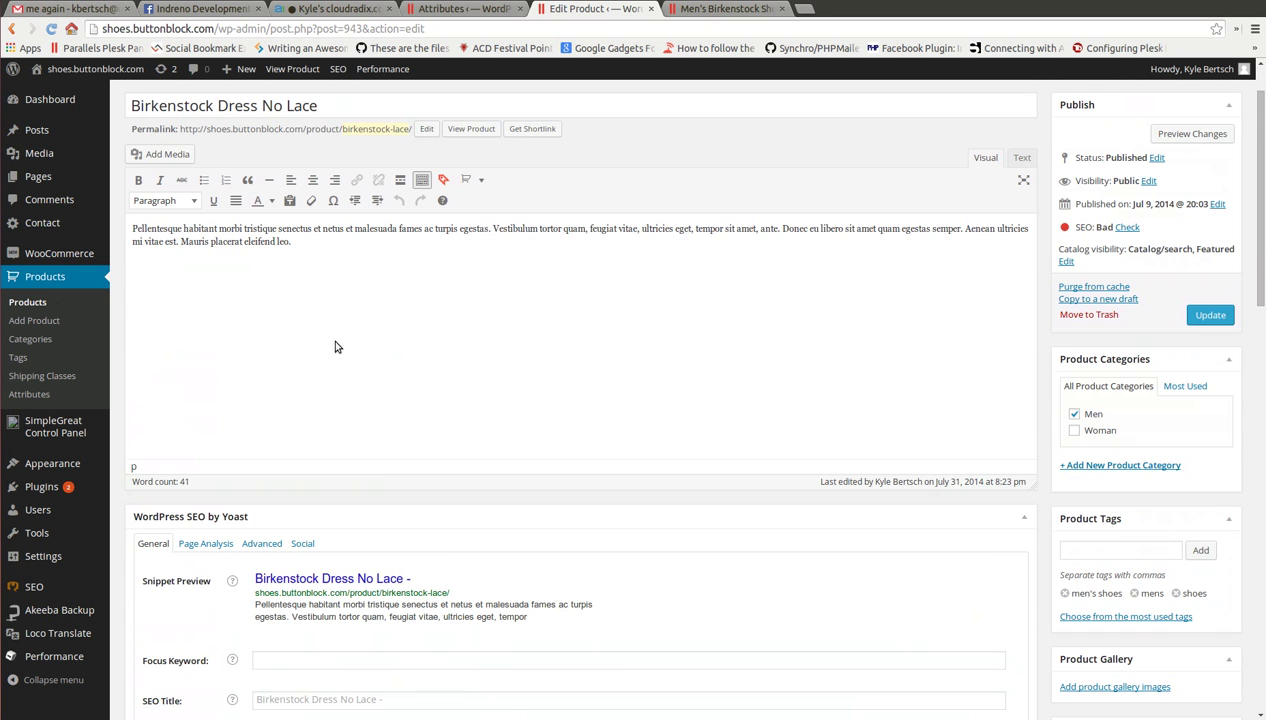
pyautogui.click(43, 304)
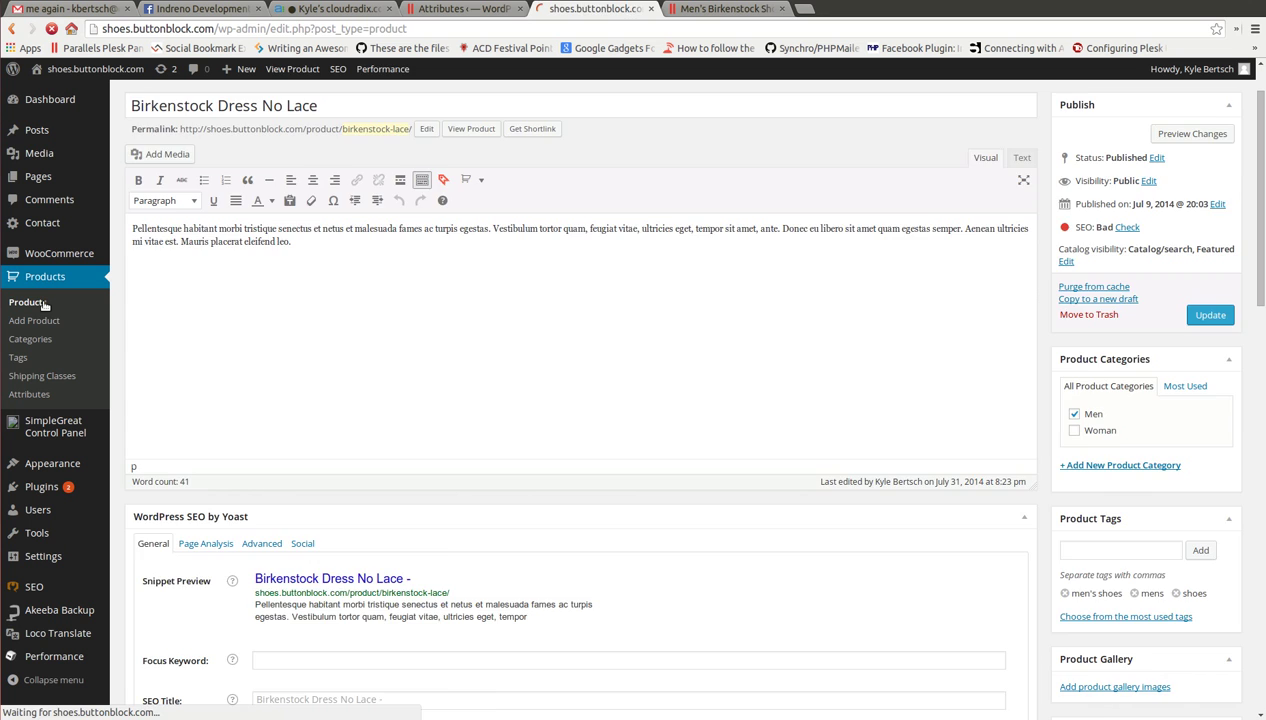
pyautogui.click(724, 8)
pyautogui.press('F5')
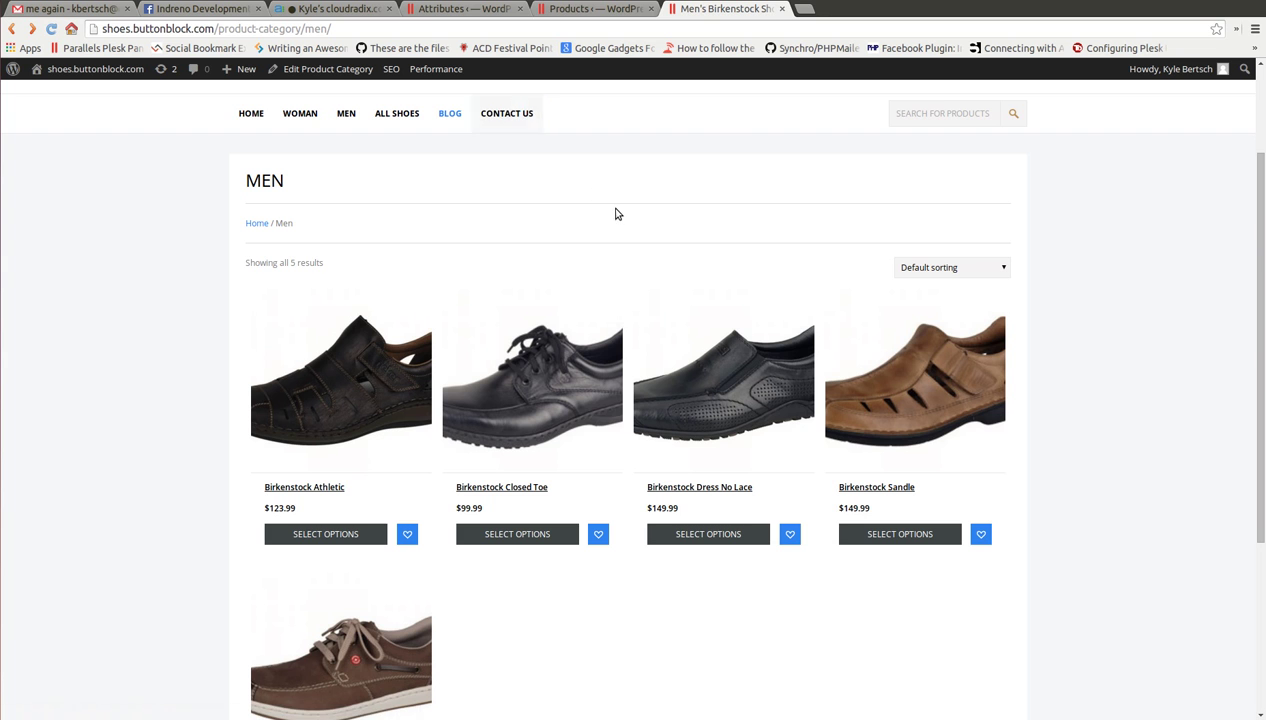
pyautogui.click(604, 12)
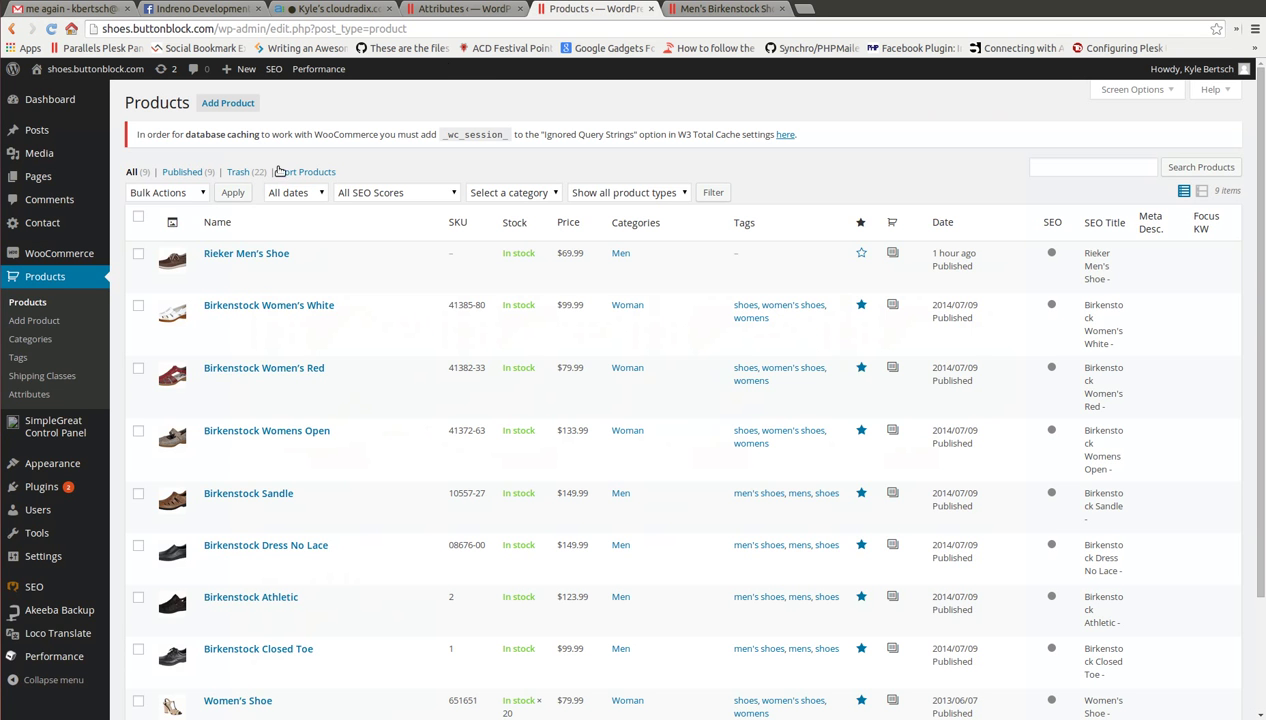
pyautogui.moveTo(75, 468)
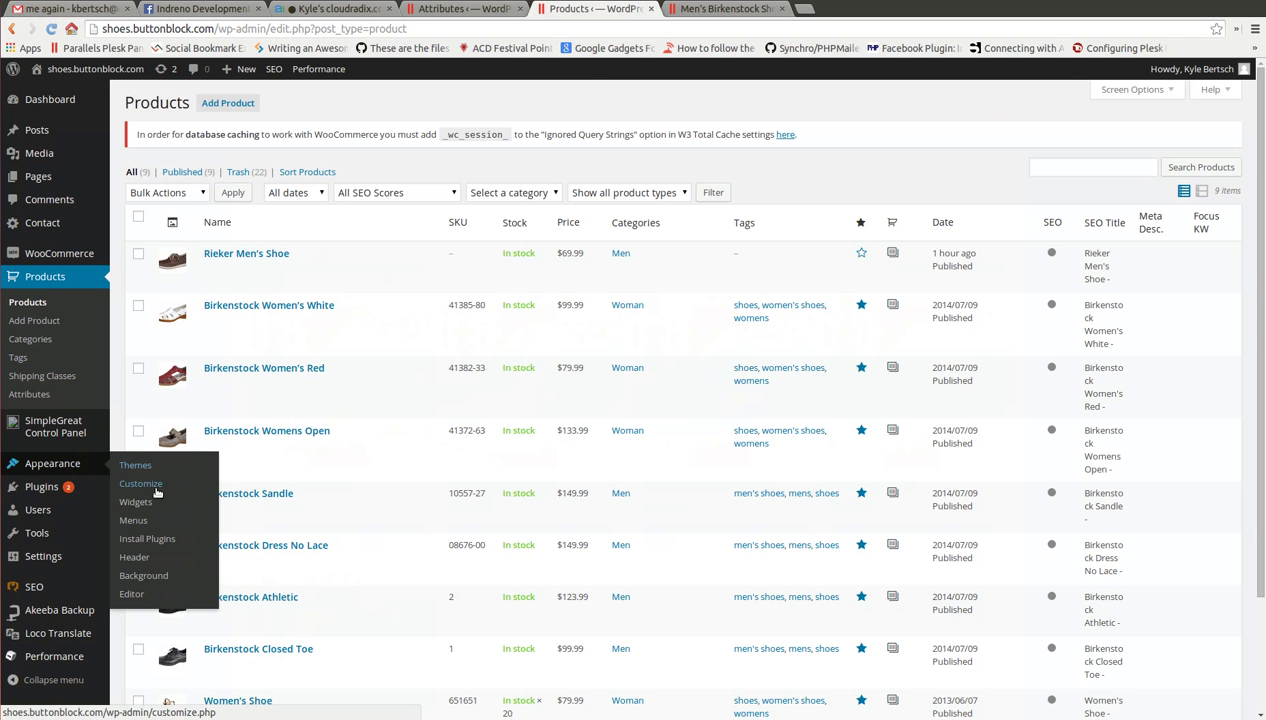
# Step: On the Widgets page, add a WooCommerce Layered Nav widget to the Woocommerce sidebar
pyautogui.click(140, 502)
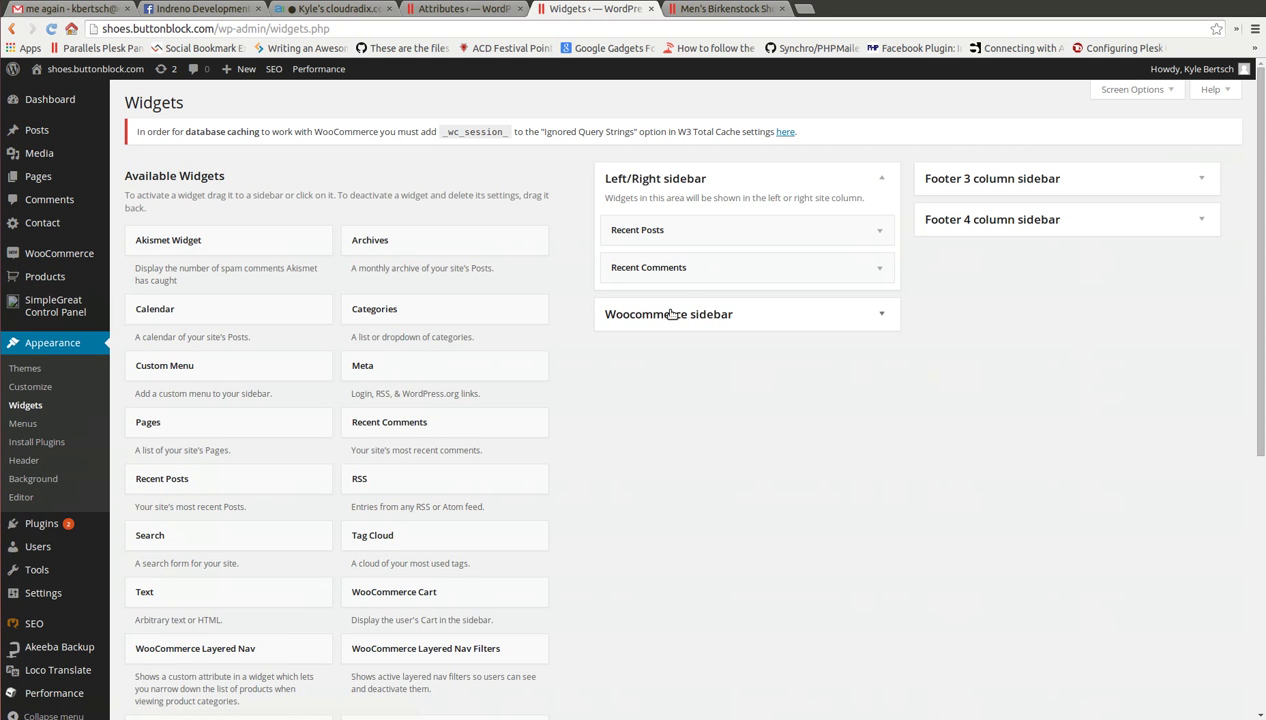
pyautogui.click(882, 317)
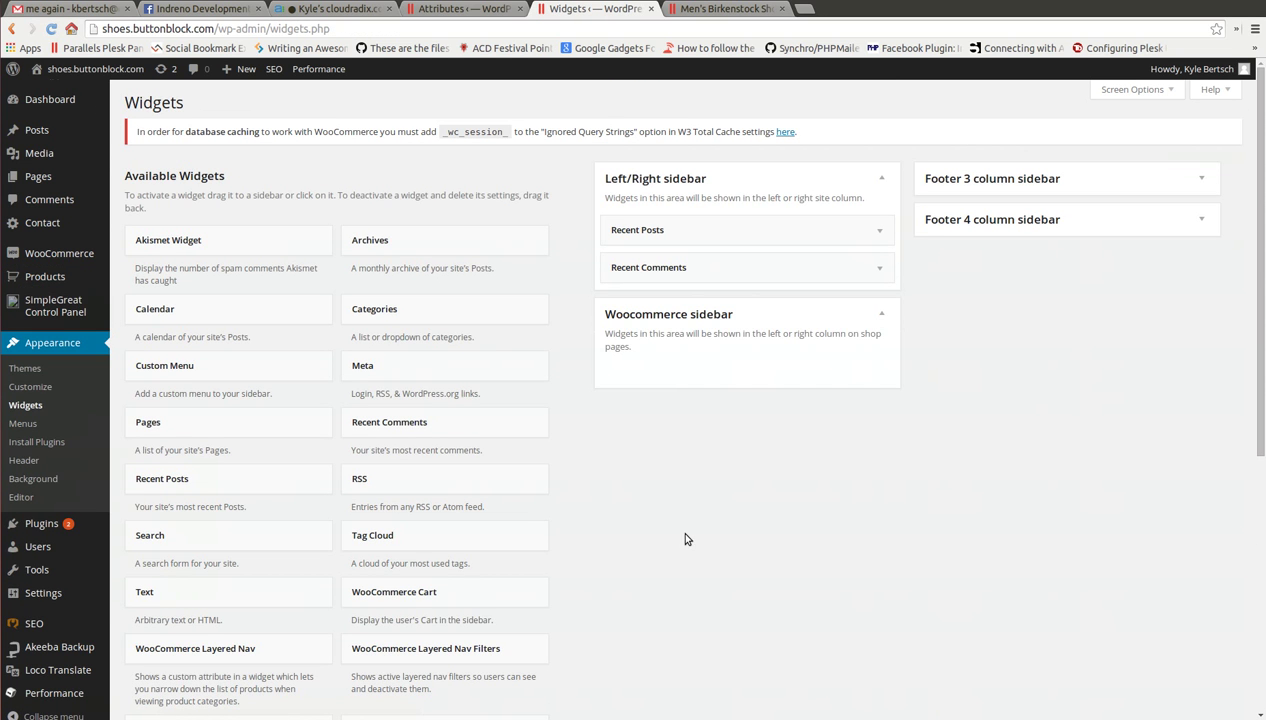
pyautogui.scroll(-4, 686, 539)
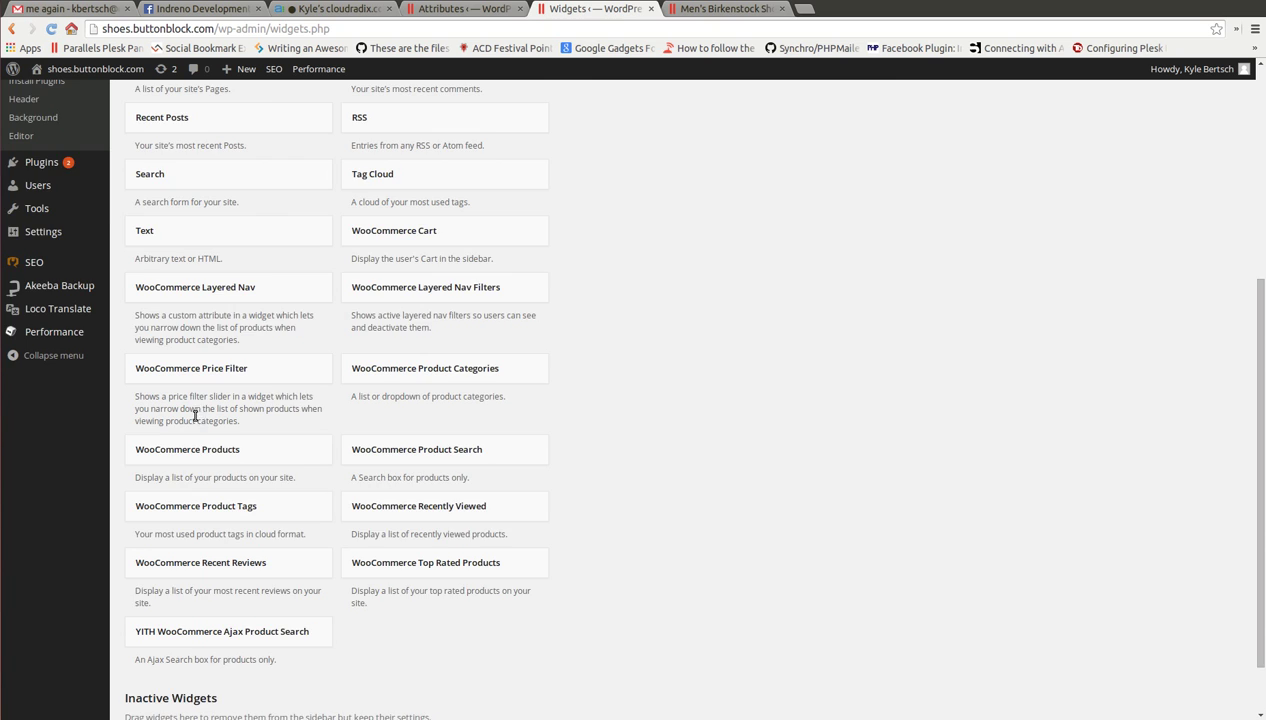
pyautogui.scroll(1, 240, 441)
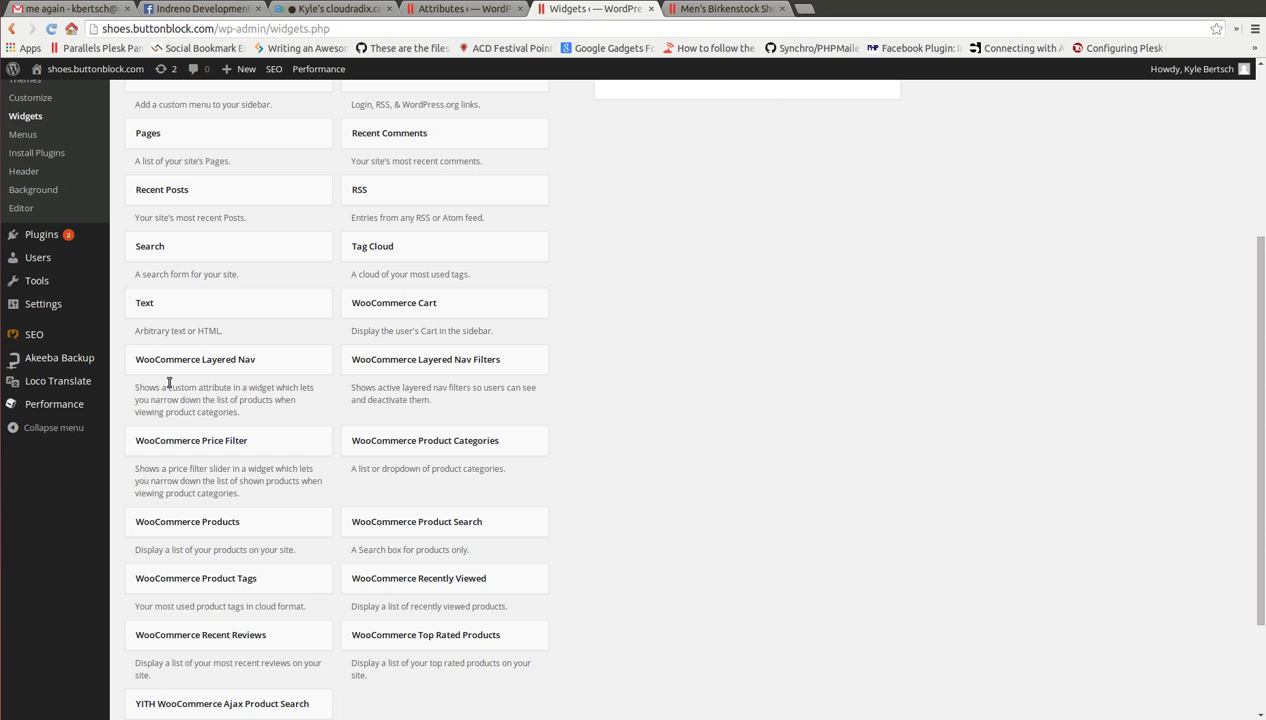
pyautogui.moveTo(169, 382); pyautogui.dragTo(692, 235)
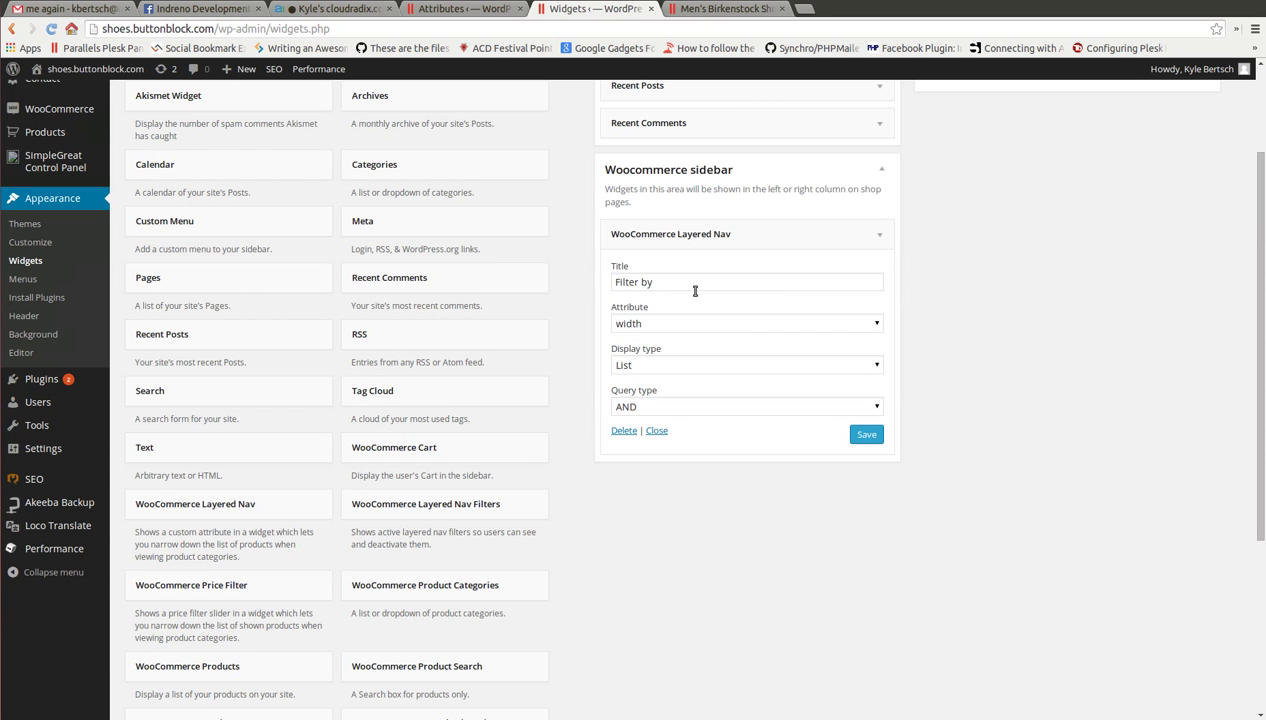
# Step: Title it Men's Brands, set attribute mens-brands and display type List, and save
pyautogui.click(681, 283)
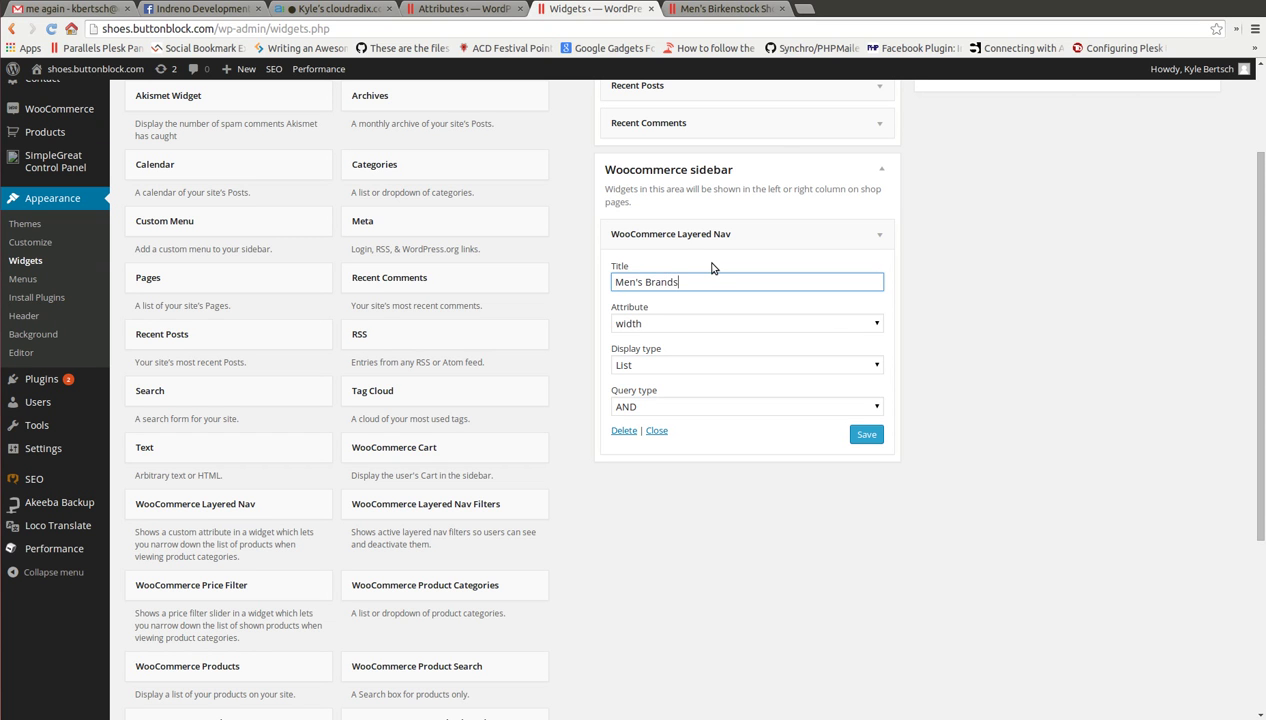
pyautogui.click(837, 327)
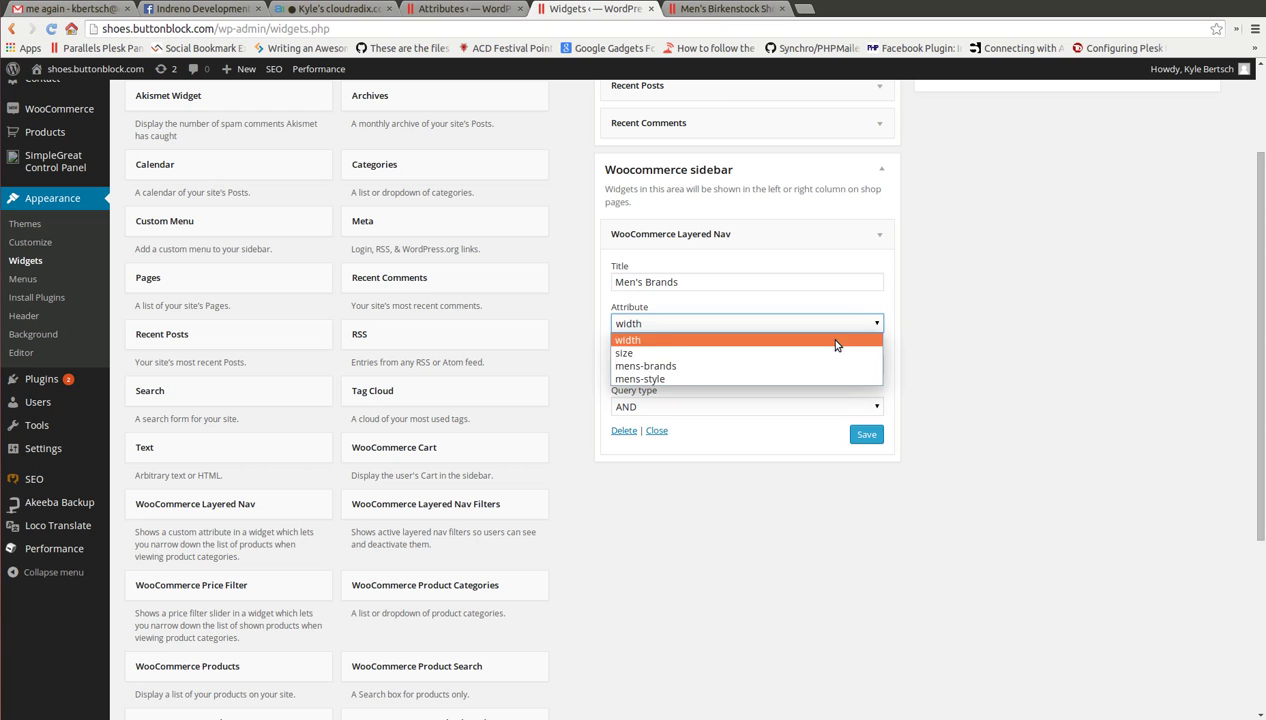
pyautogui.click(820, 366)
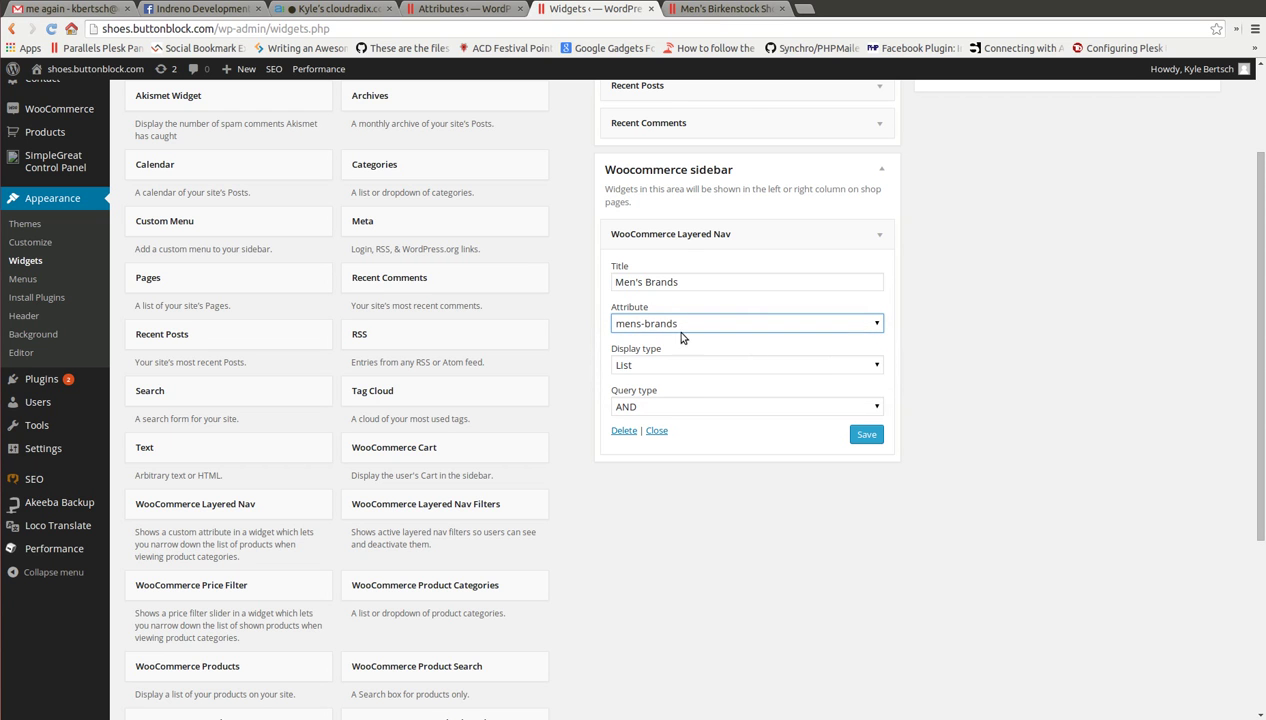
pyautogui.click(735, 366)
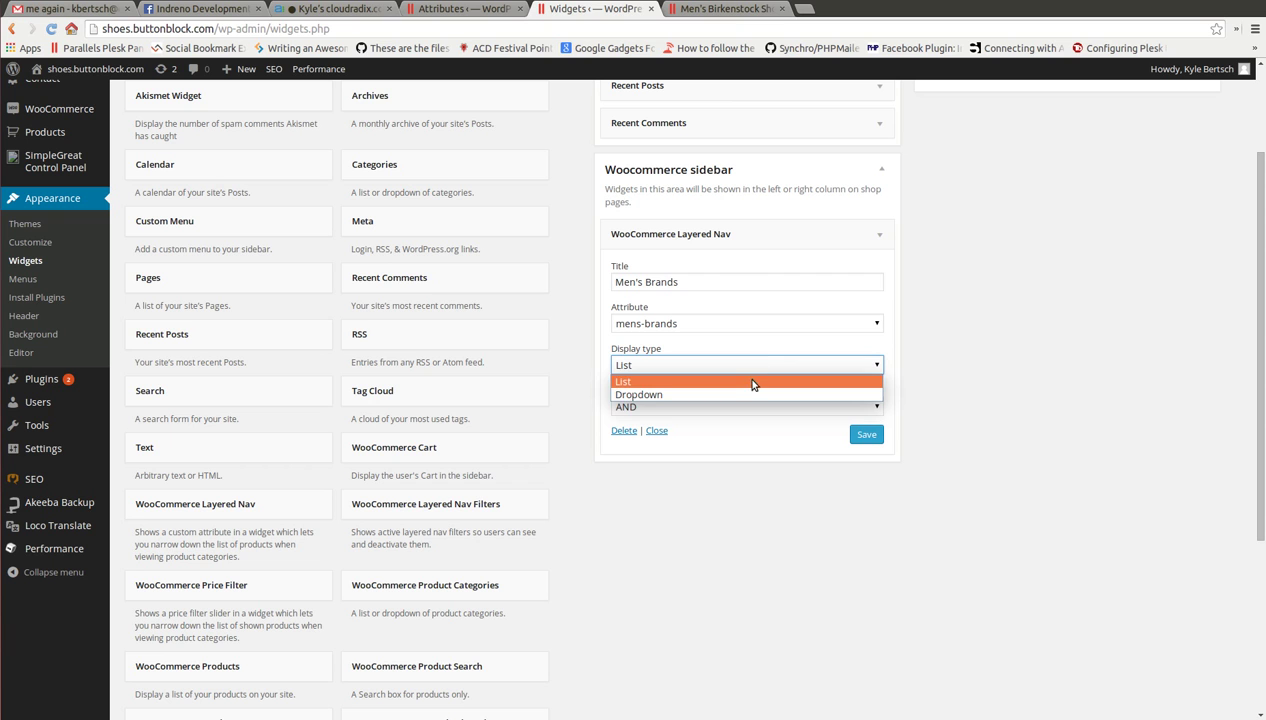
pyautogui.click(753, 382)
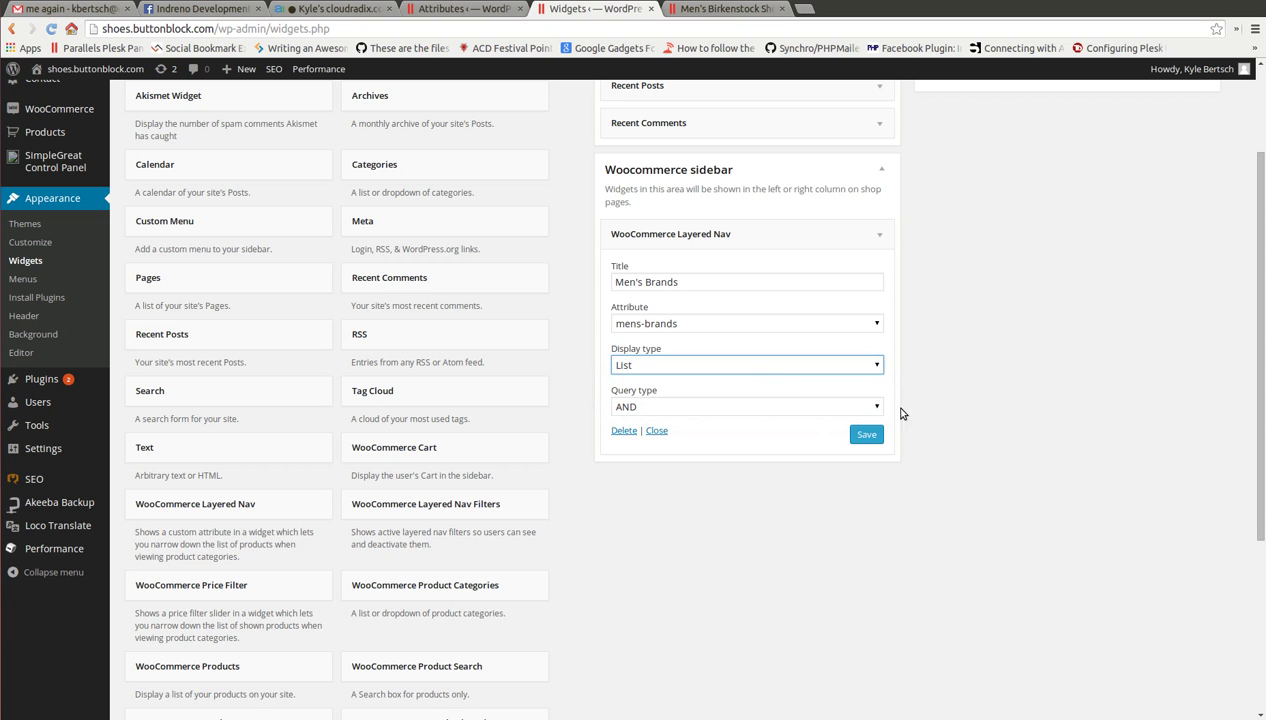
pyautogui.click(866, 434)
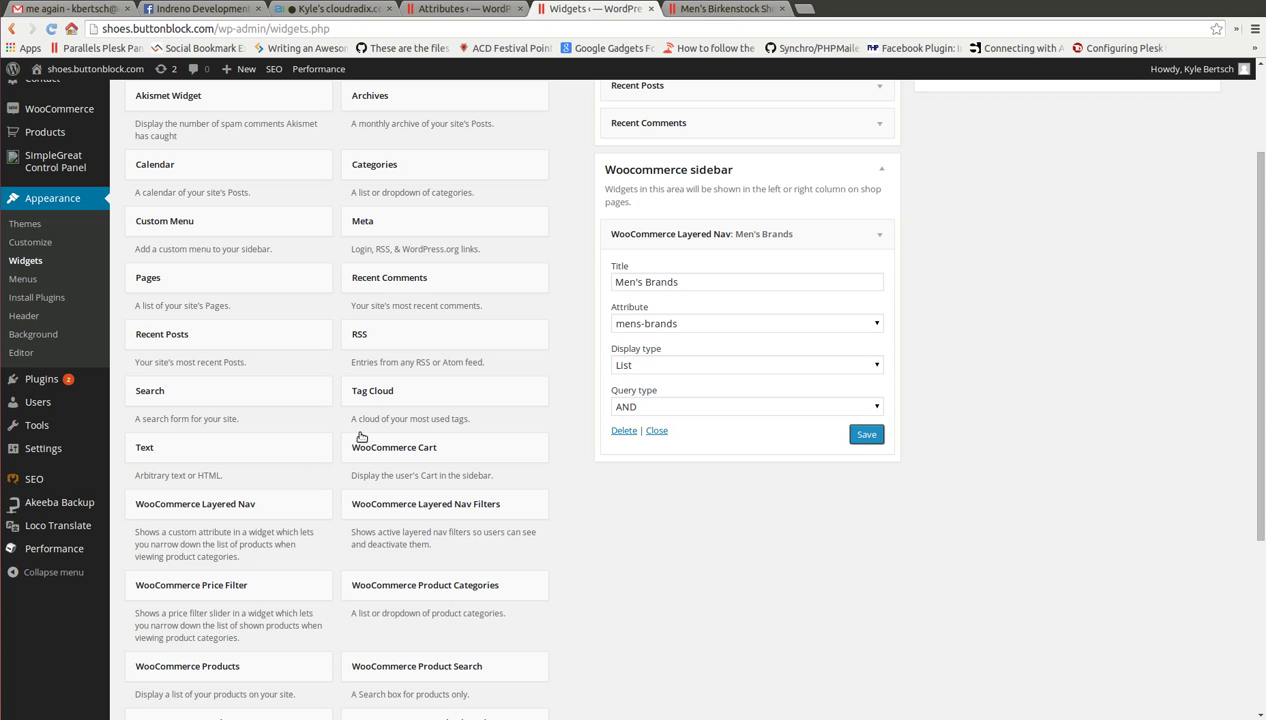
# Step: Add another Layered Nav widget to the sidebar and title it Men's Styles
pyautogui.moveTo(228, 504); pyautogui.dragTo(751, 462)
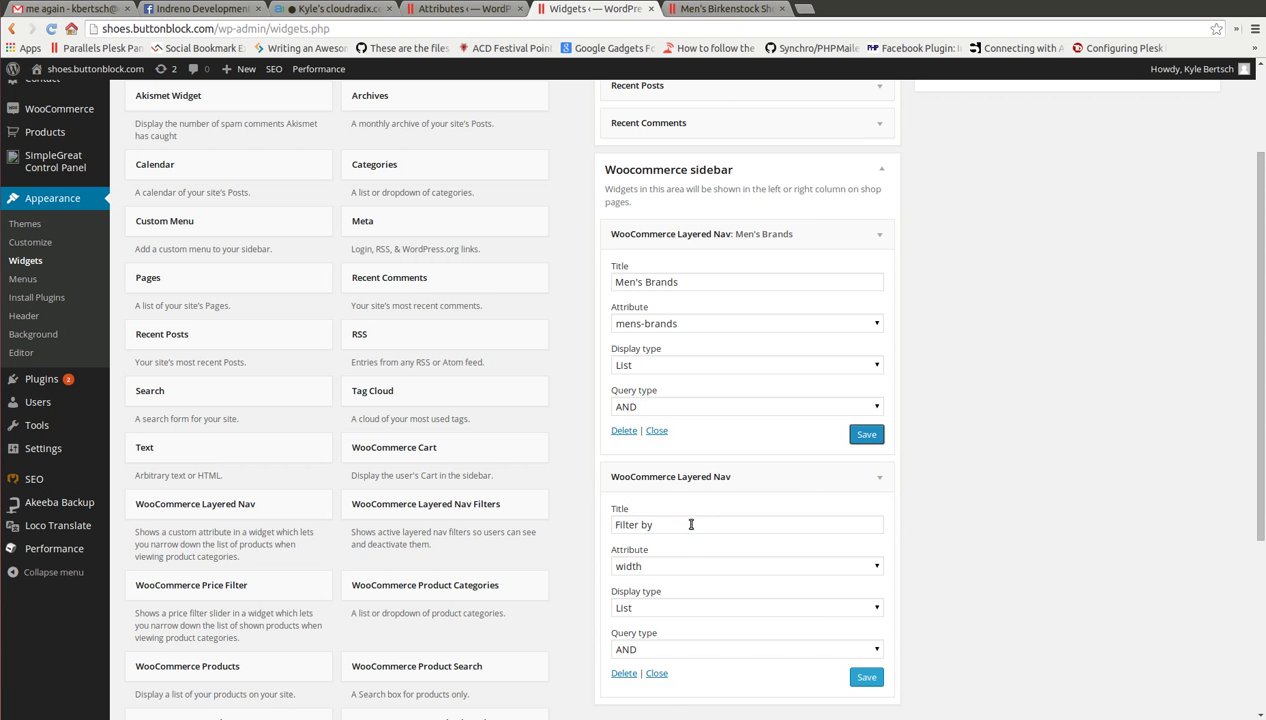
pyautogui.tripleClick(691, 524)
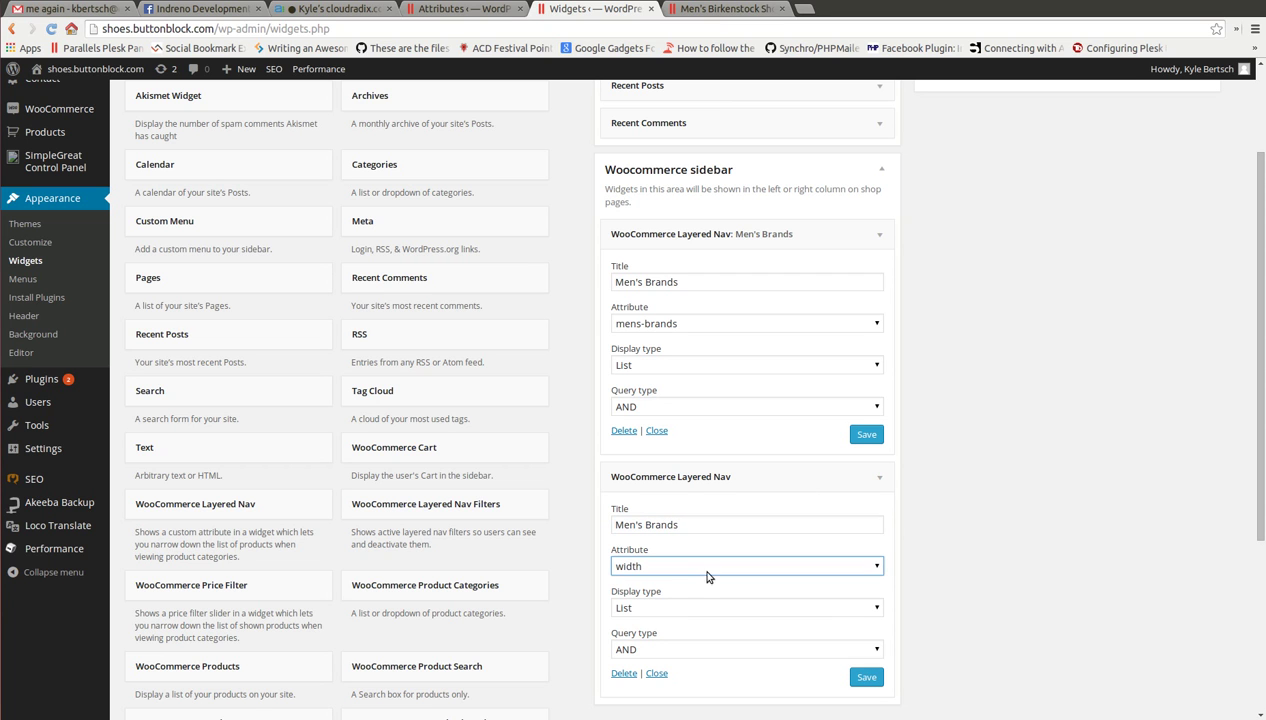
pyautogui.click(703, 567)
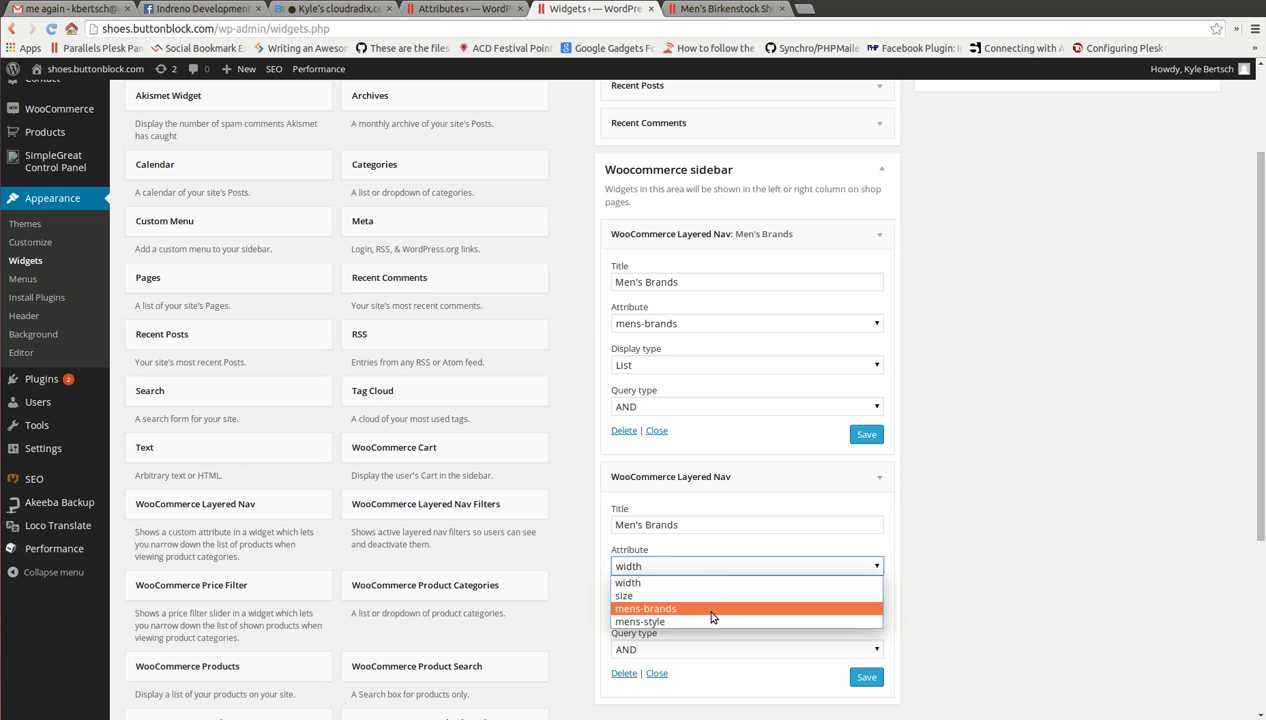
pyautogui.doubleClick(702, 528)
pyautogui.write('S')
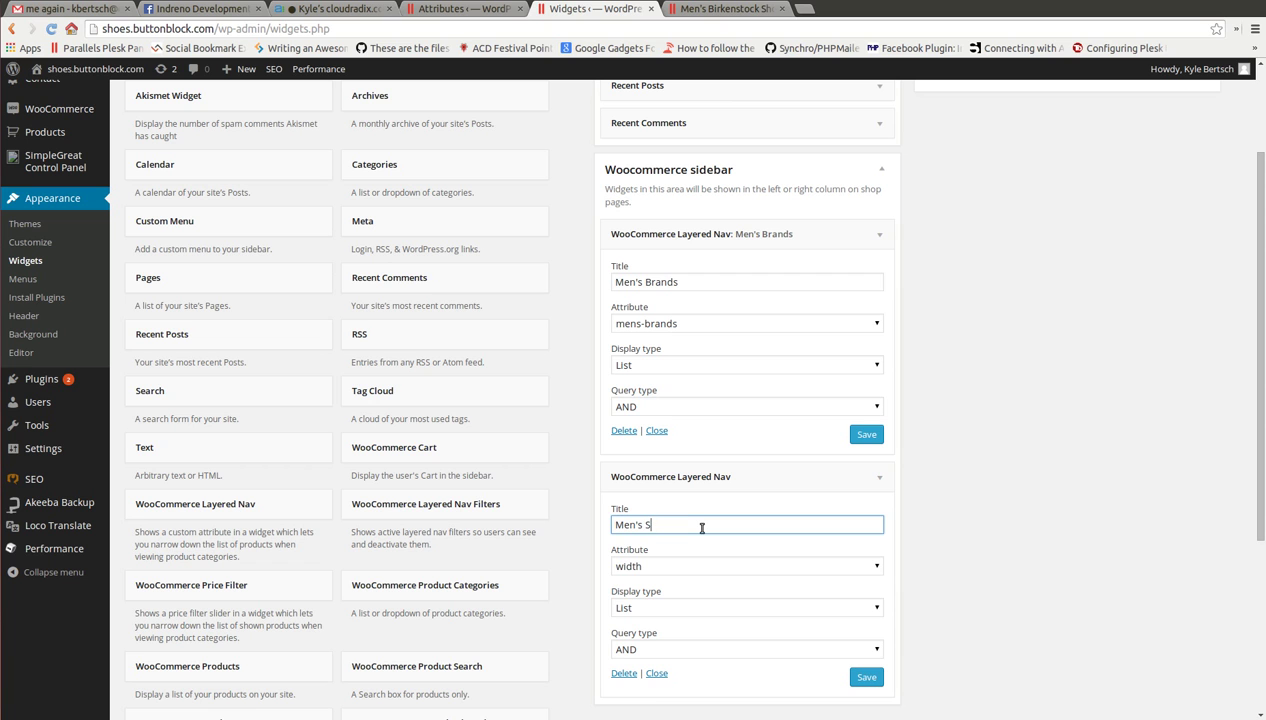
pyautogui.write('tyles')
pyautogui.press('Tab')
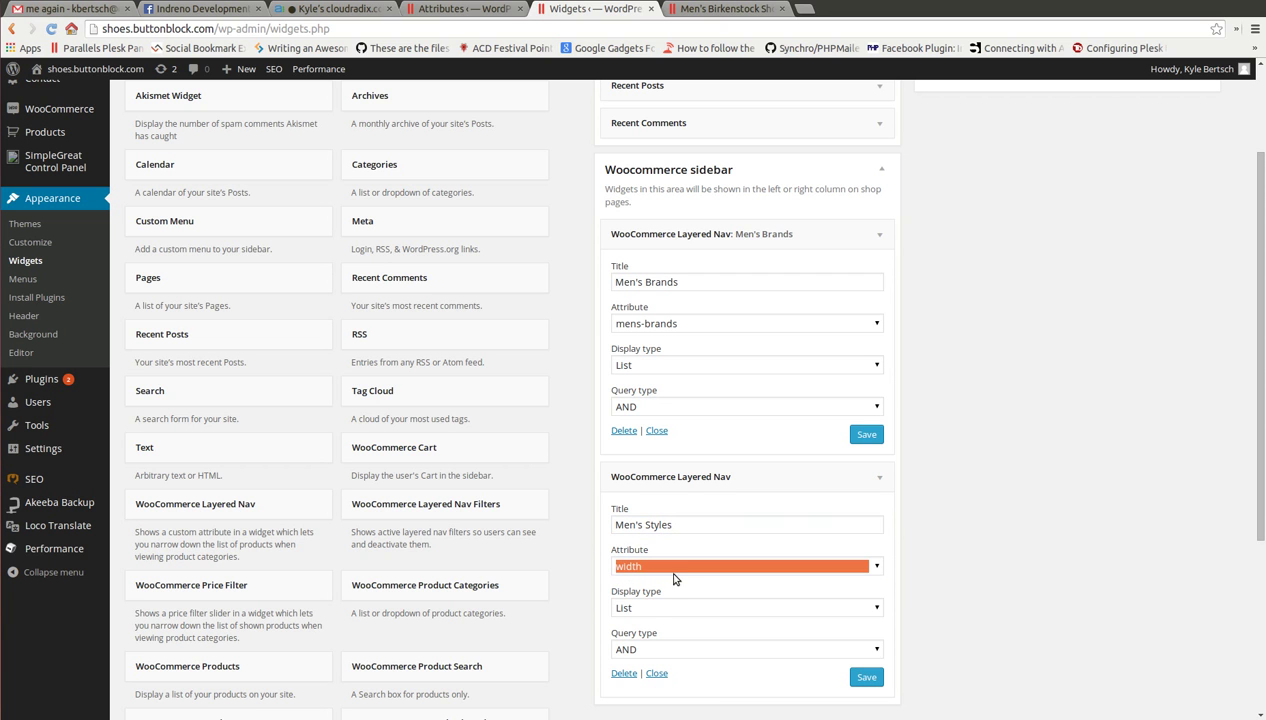
# Step: Set its attribute to mens-style and save both Men's Styles and Men's Brands widgets
pyautogui.click(678, 558)
pyautogui.click(671, 611)
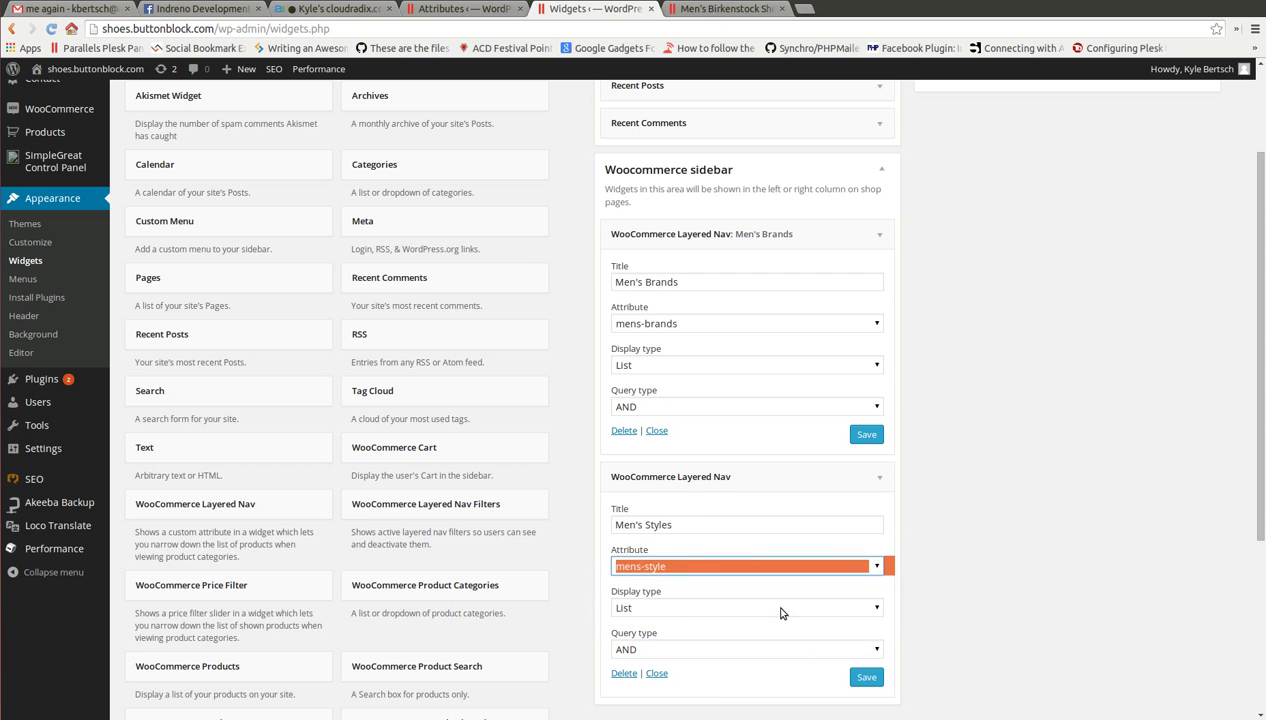
pyautogui.click(1043, 590)
pyautogui.scroll(-2, 1043, 590)
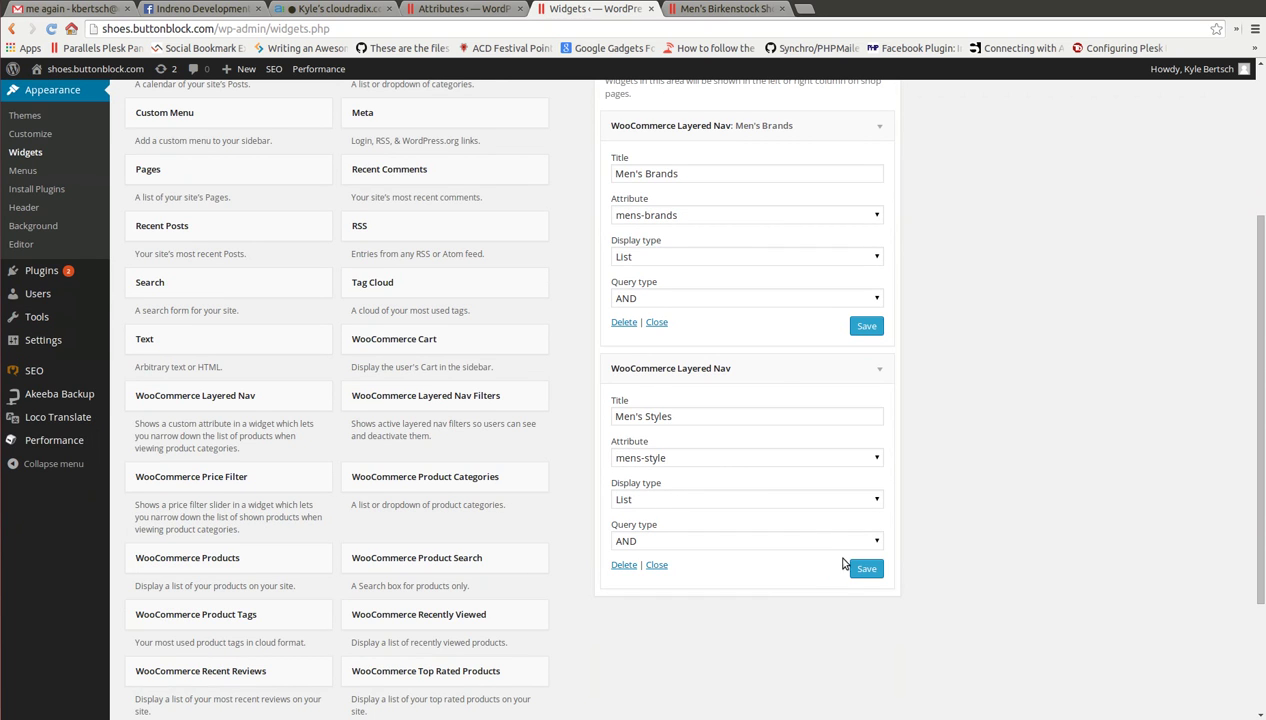
pyautogui.click(868, 570)
pyautogui.click(866, 330)
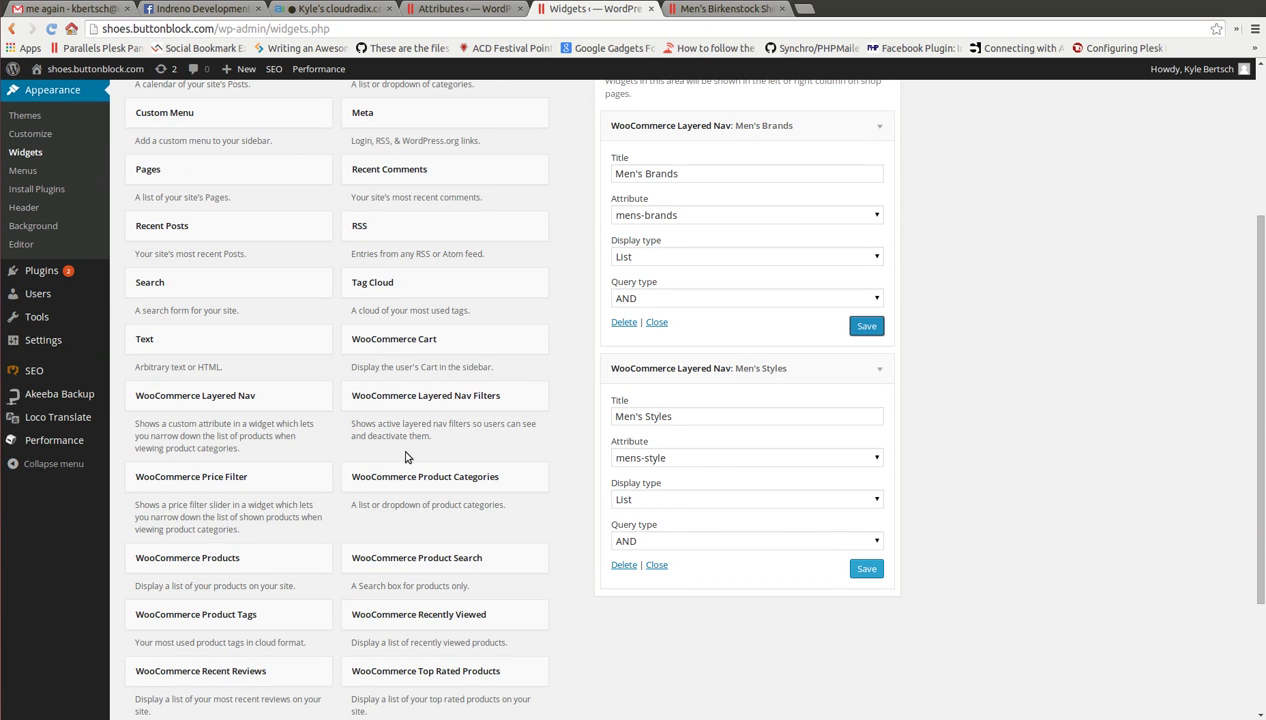
# Step: Add a third Layered Nav widget below Men's Styles and title it Men's Size
pyautogui.moveTo(248, 403); pyautogui.dragTo(716, 608)
pyautogui.scroll(-3, 930, 553)
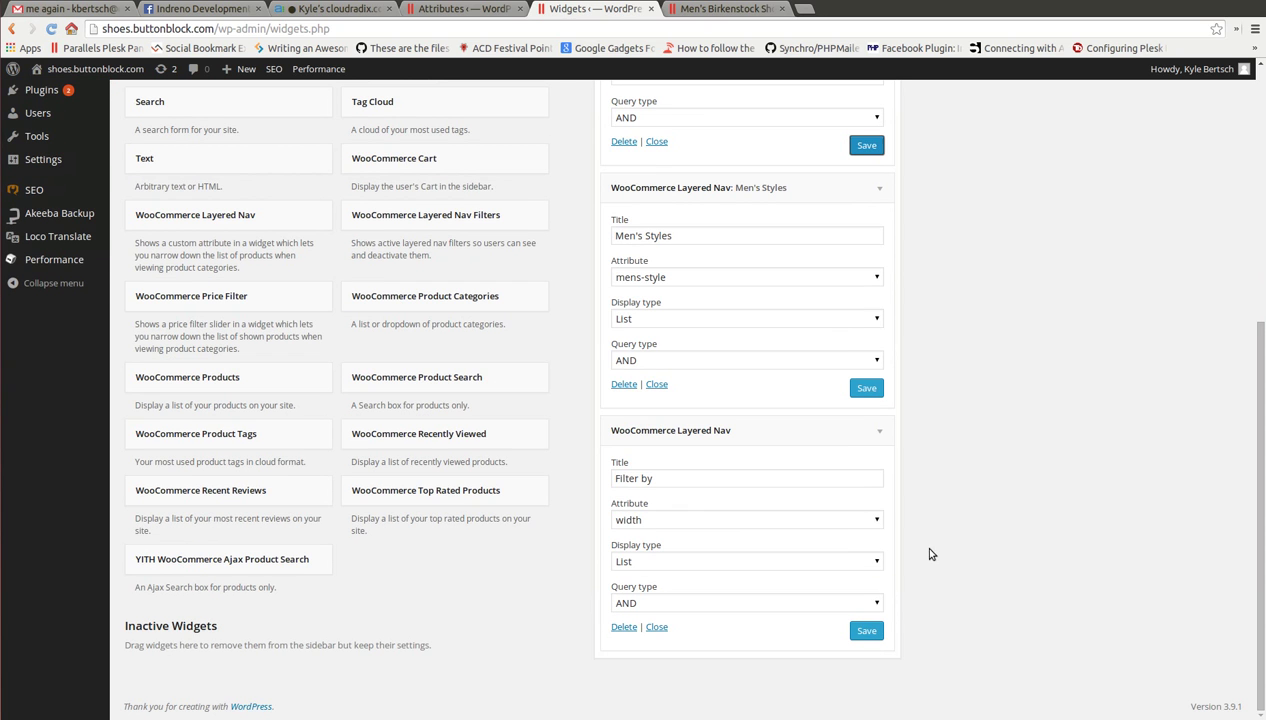
pyautogui.tripleClick(694, 479)
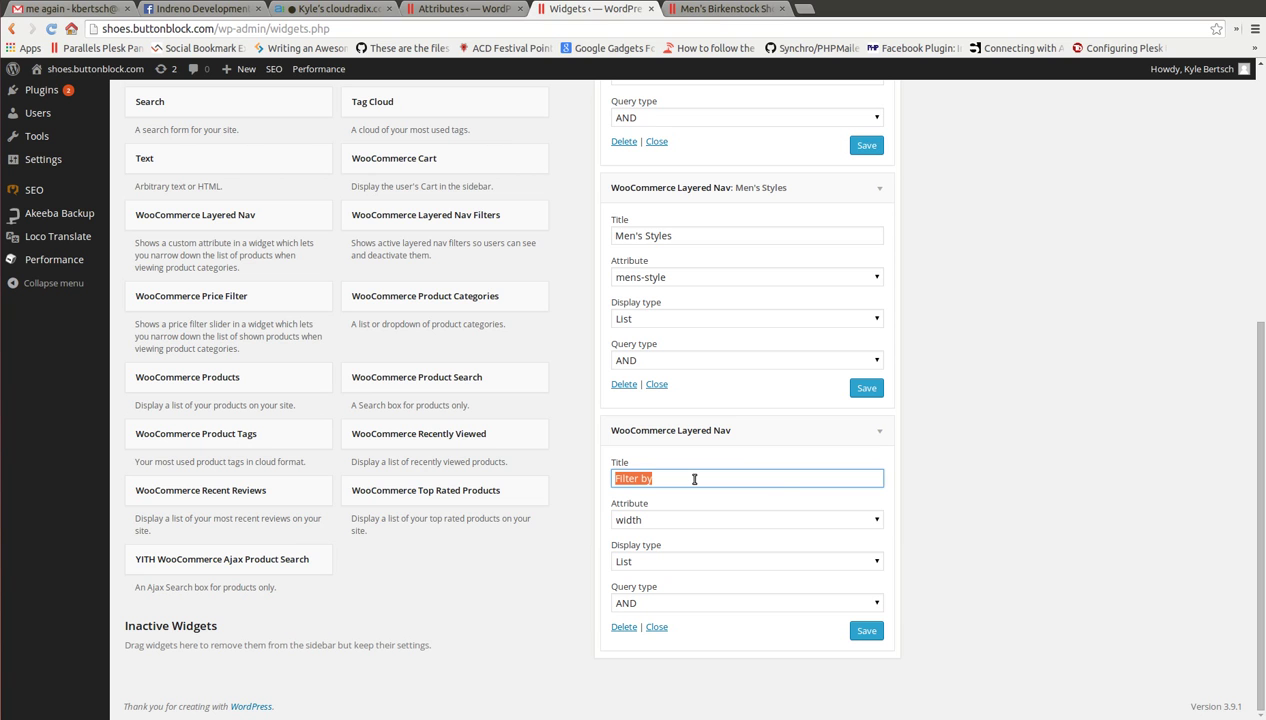
pyautogui.write('Size')
# Step: Set attribute to size with Dropdown display, then save all three filter widgets
pyautogui.click(772, 522)
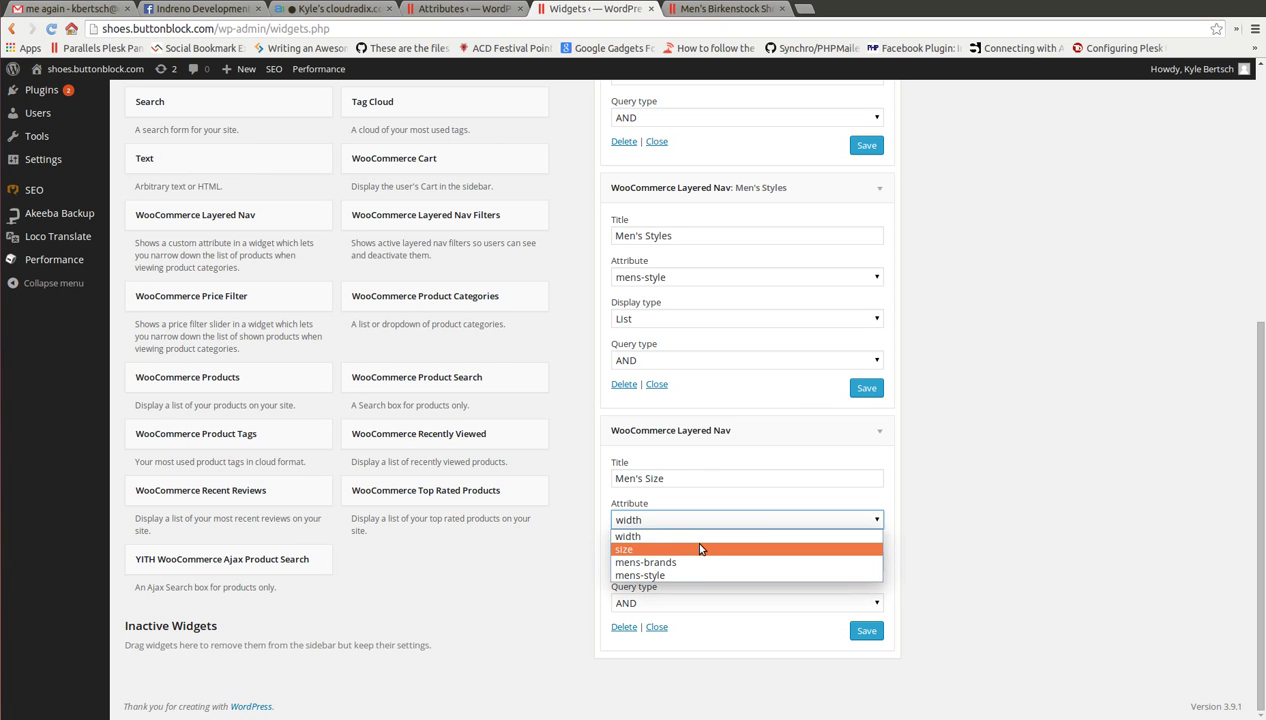
pyautogui.click(700, 548)
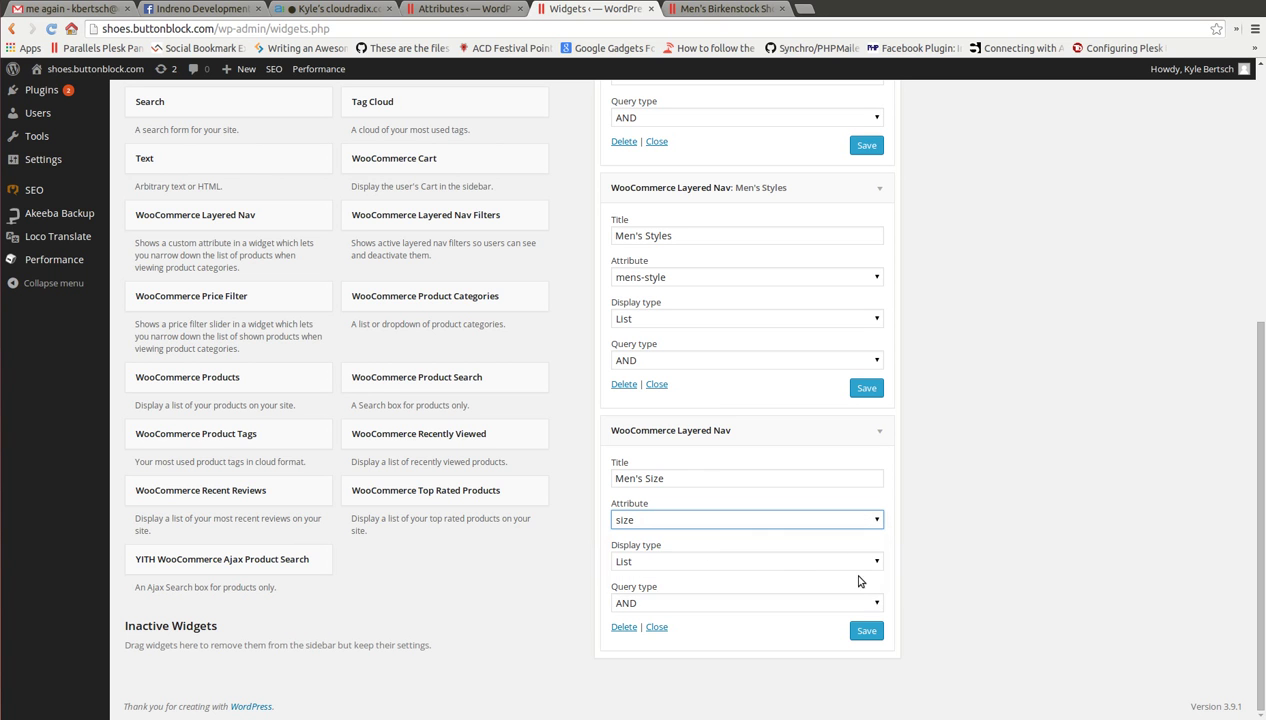
pyautogui.click(794, 562)
pyautogui.click(790, 591)
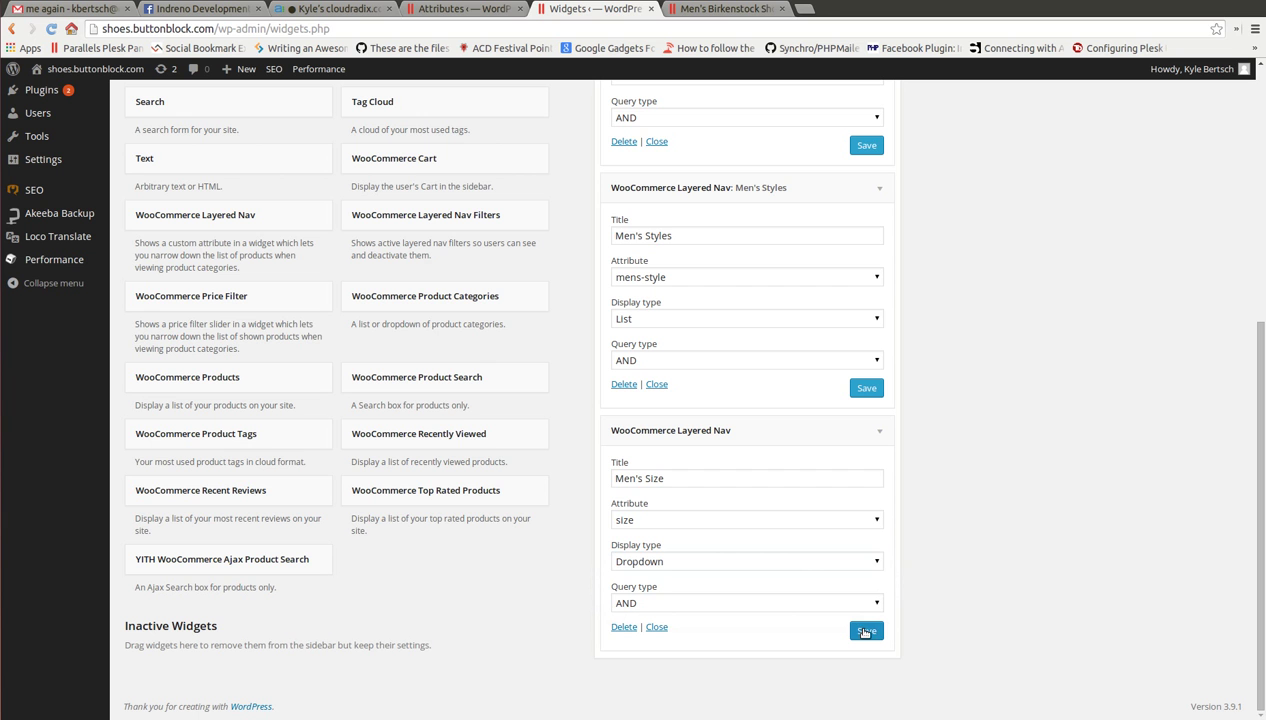
pyautogui.click(868, 632)
pyautogui.click(877, 394)
pyautogui.scroll(3, 987, 422)
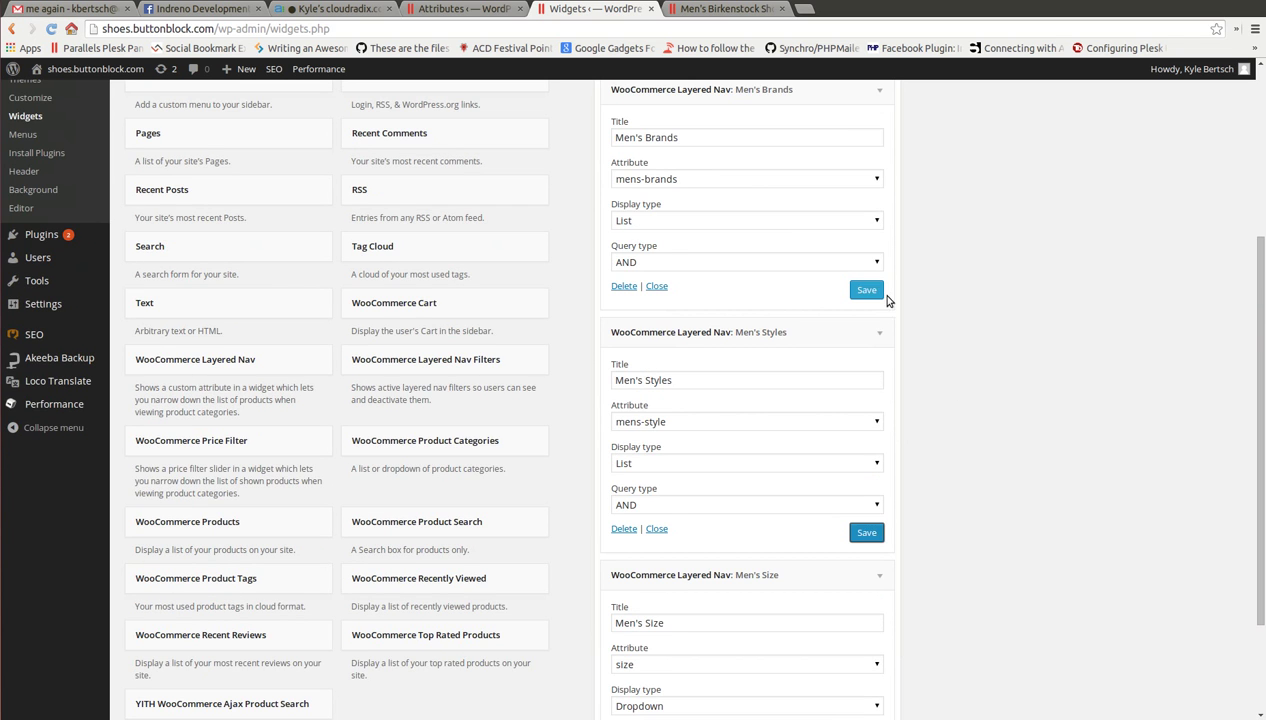
pyautogui.click(876, 294)
pyautogui.scroll(6, 986, 391)
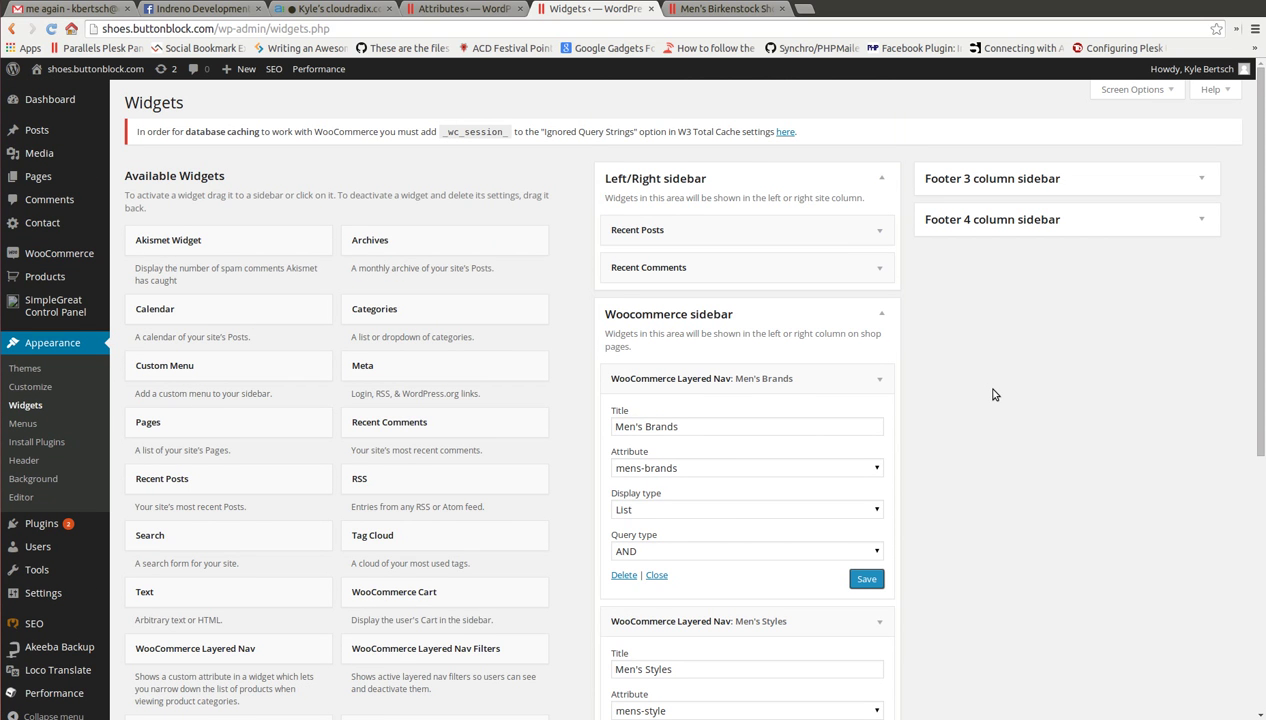
# Step: Switch to the Men shop page and reload it to show the new filters
pyautogui.click(725, 10)
pyautogui.click(51, 28)
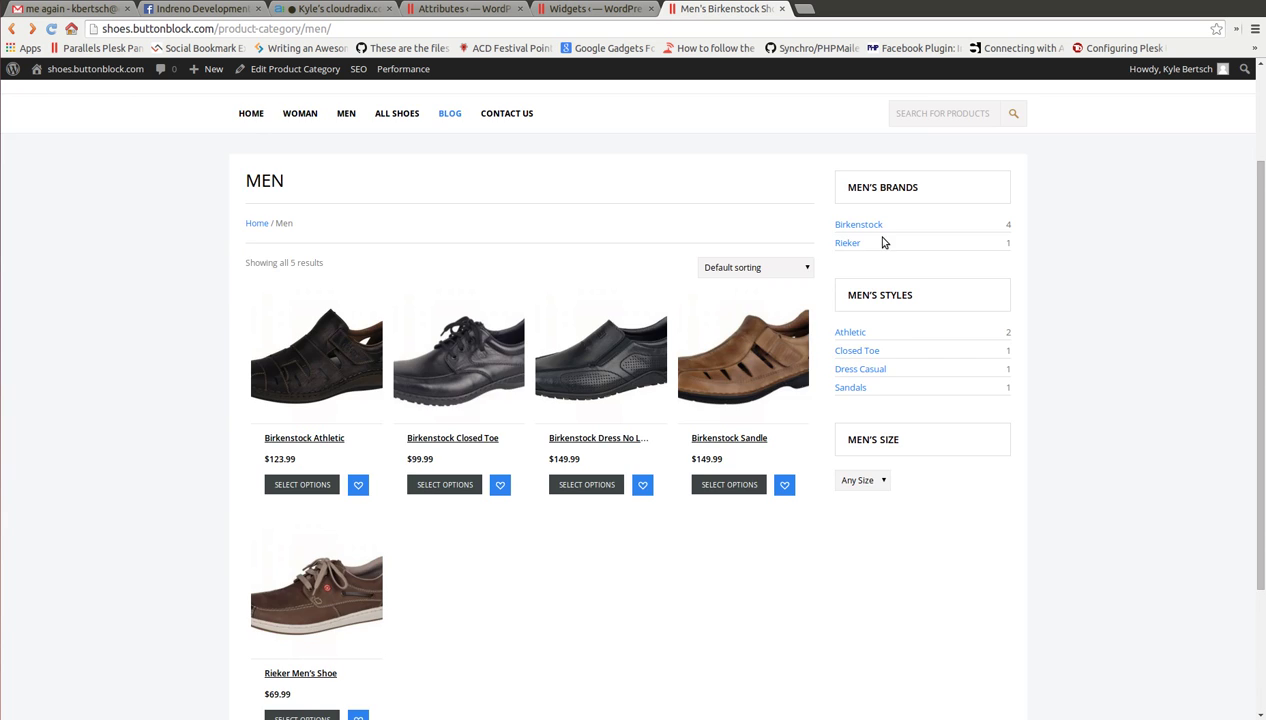
pyautogui.scroll(3, 882, 242)
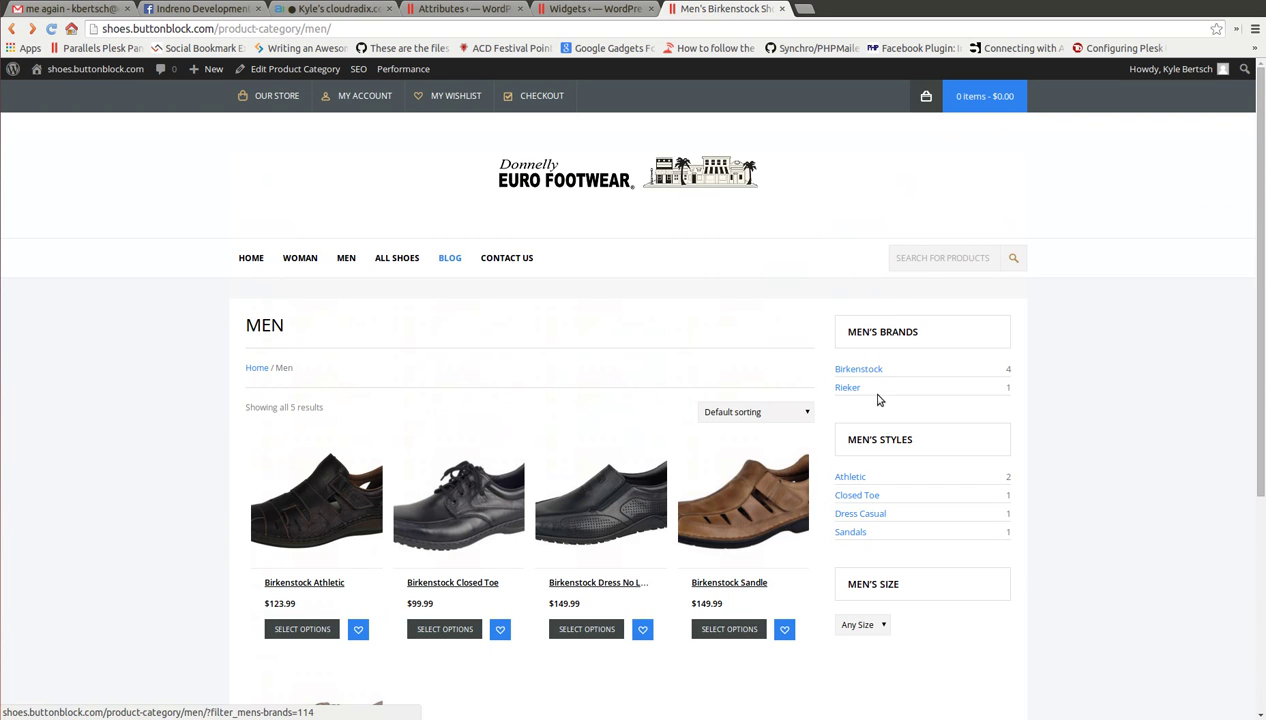
pyautogui.scroll(-3, 880, 405)
pyautogui.scroll(1, 885, 432)
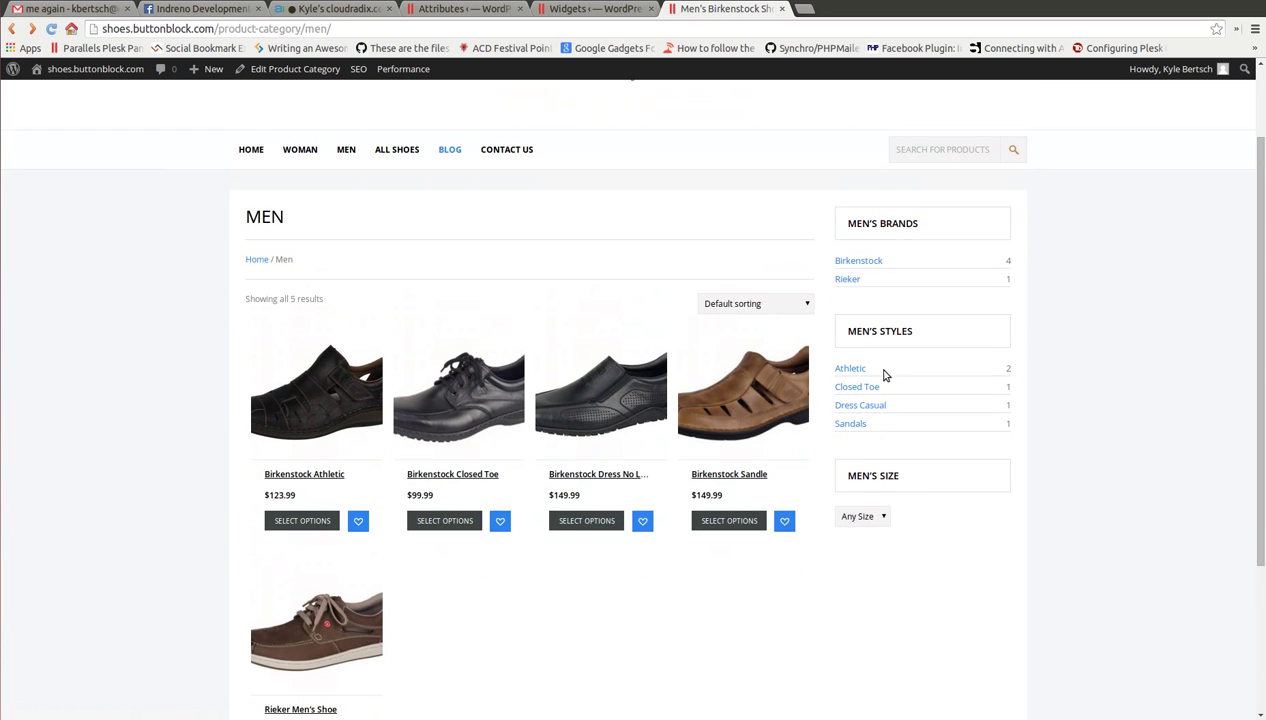
pyautogui.scroll(1, 883, 374)
# Step: Filter by Birkenstock, then apply and remove the Athletic style filter
pyautogui.click(860, 299)
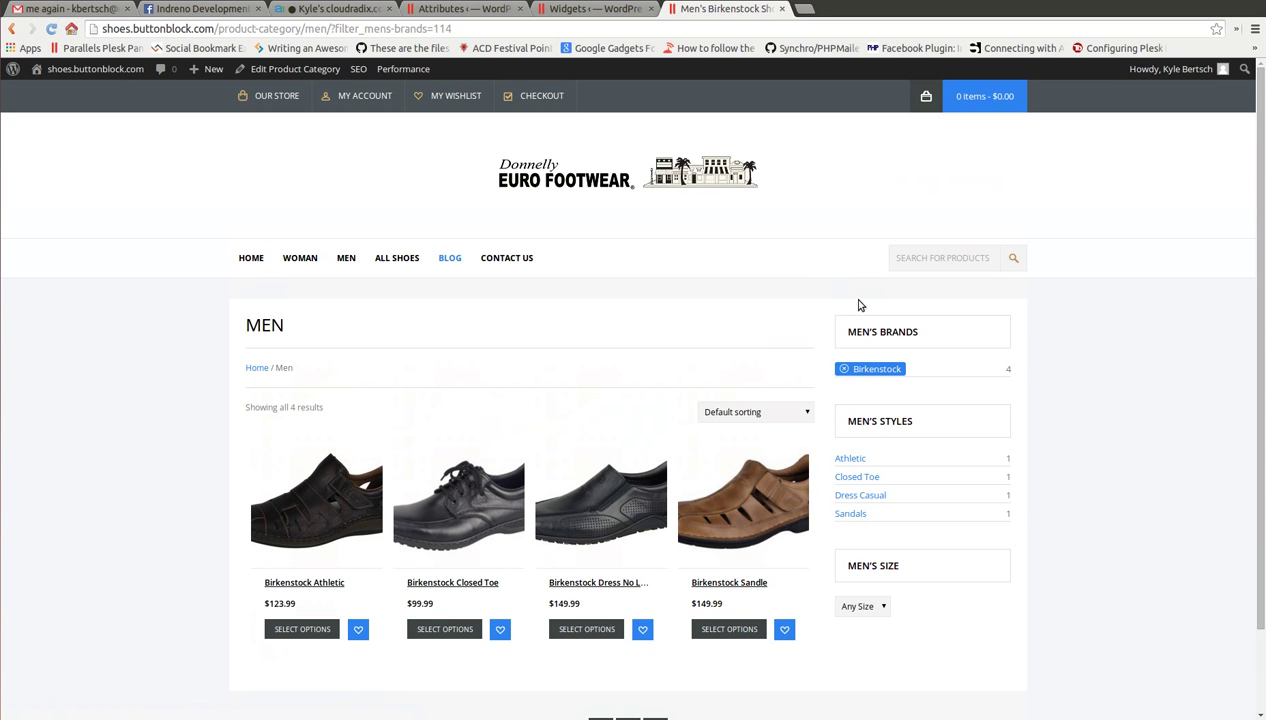
pyautogui.scroll(-1, 932, 405)
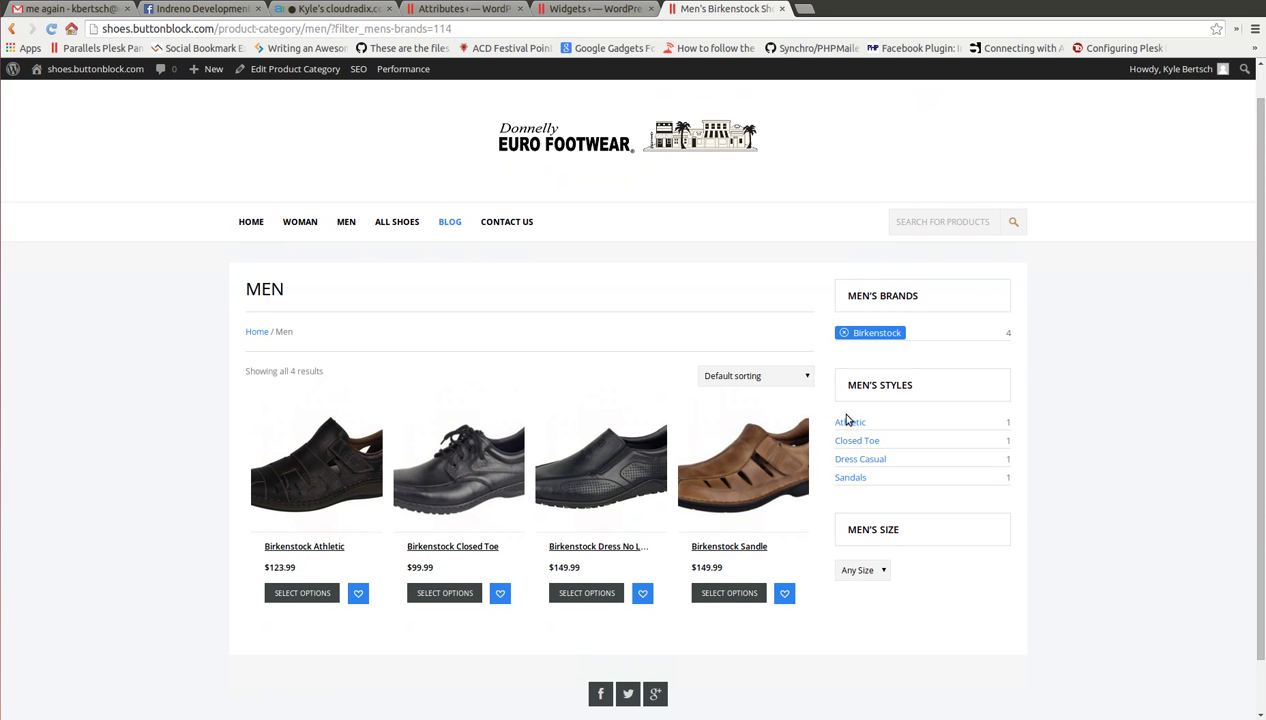
pyautogui.scroll(-1, 453, 450)
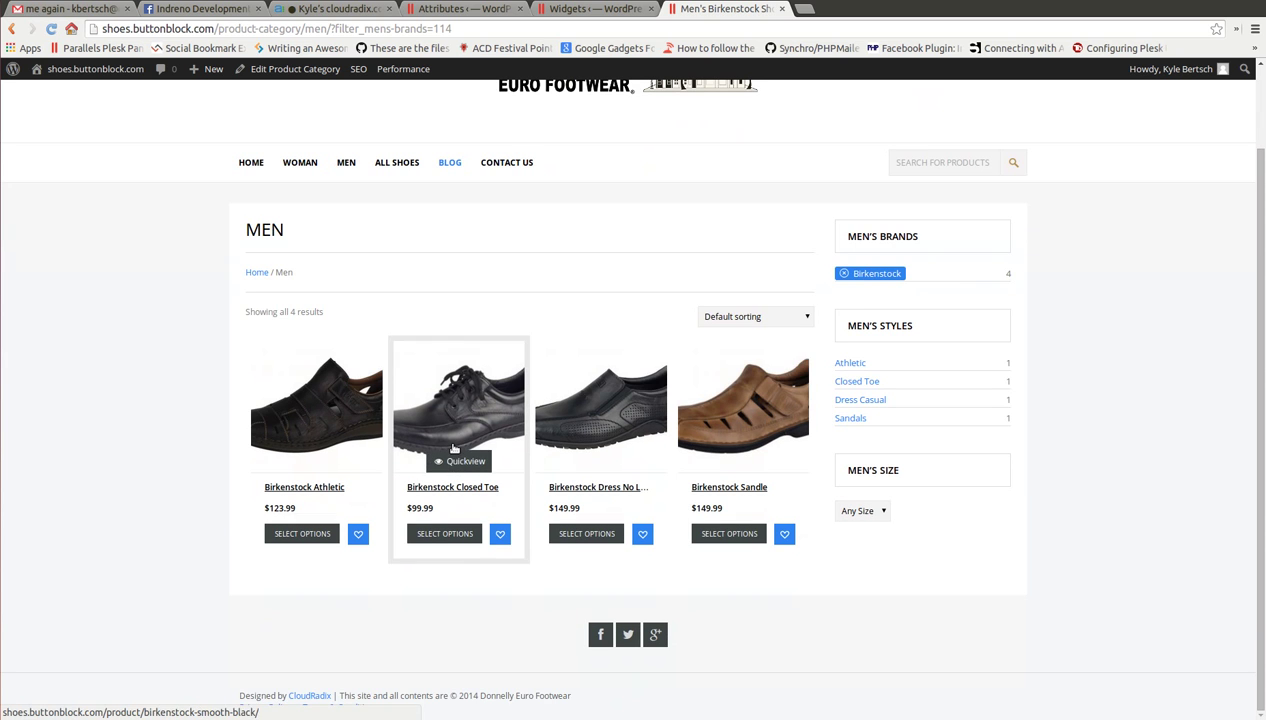
pyautogui.click(855, 369)
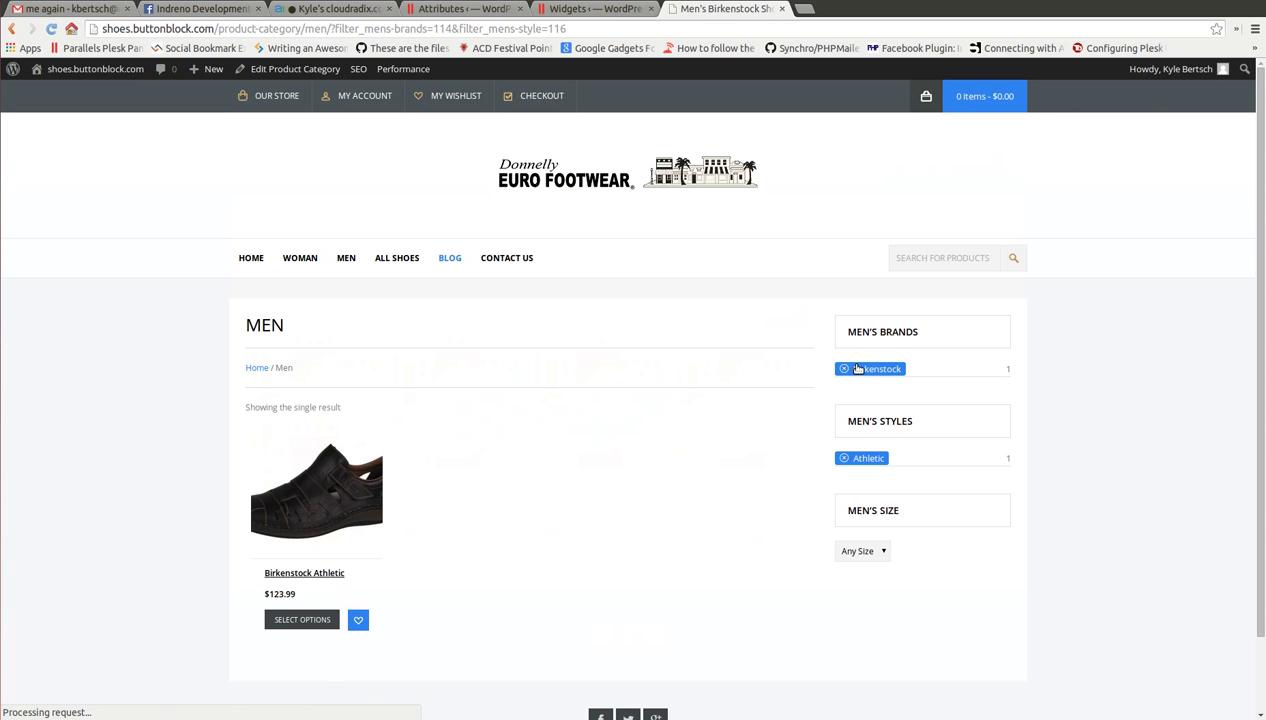
pyautogui.scroll(-2, 790, 552)
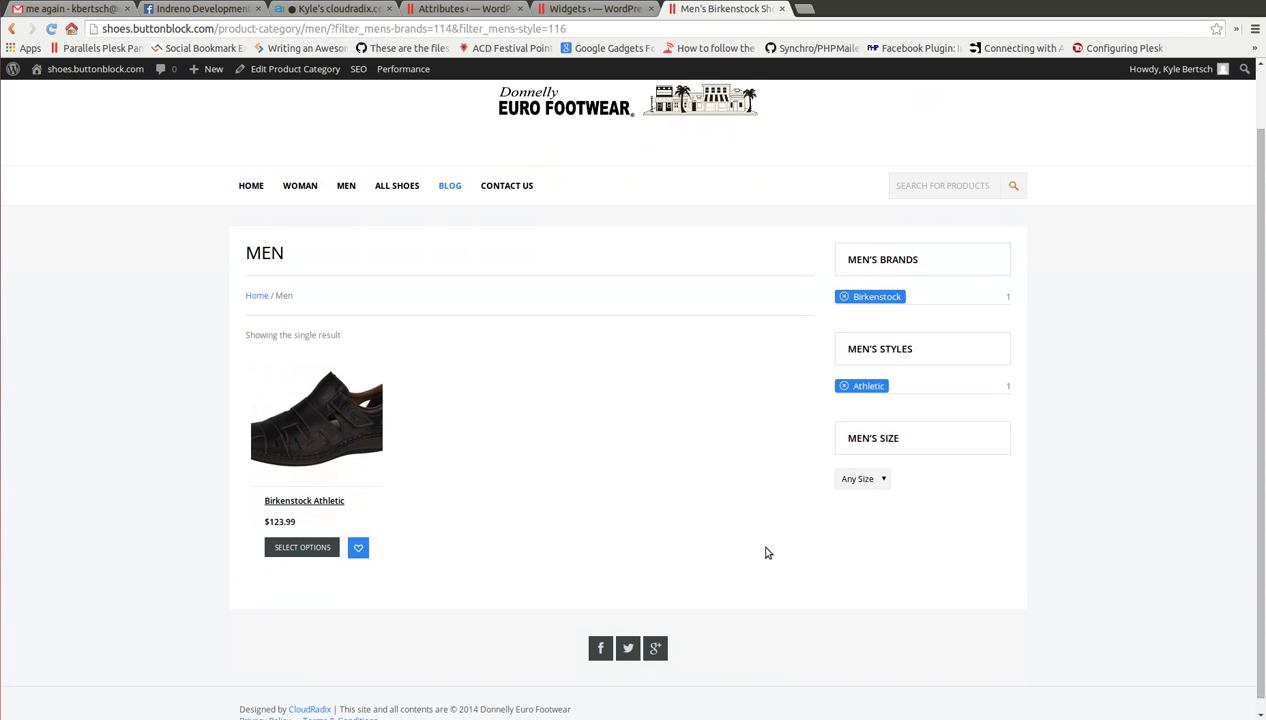
pyautogui.click(843, 371)
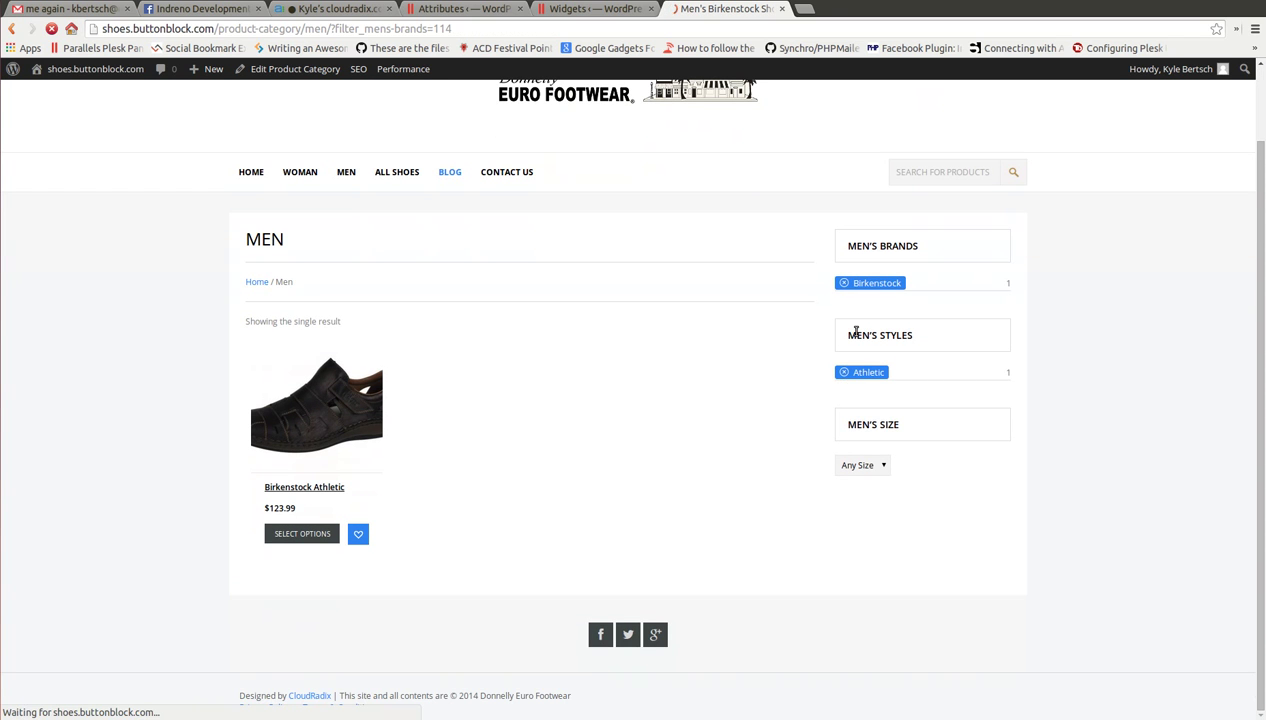
# Step: Choose size 40 in the Men's Size dropdown, then return to the Widgets page
pyautogui.click(850, 606)
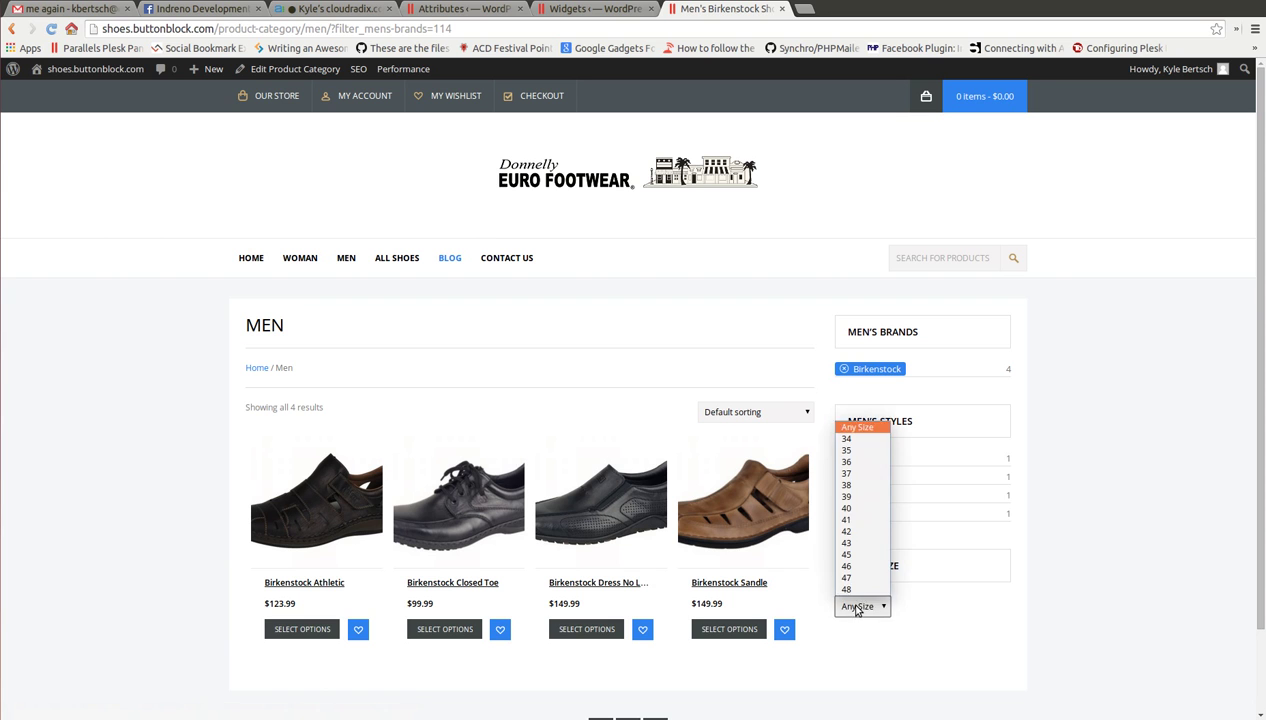
pyautogui.click(855, 510)
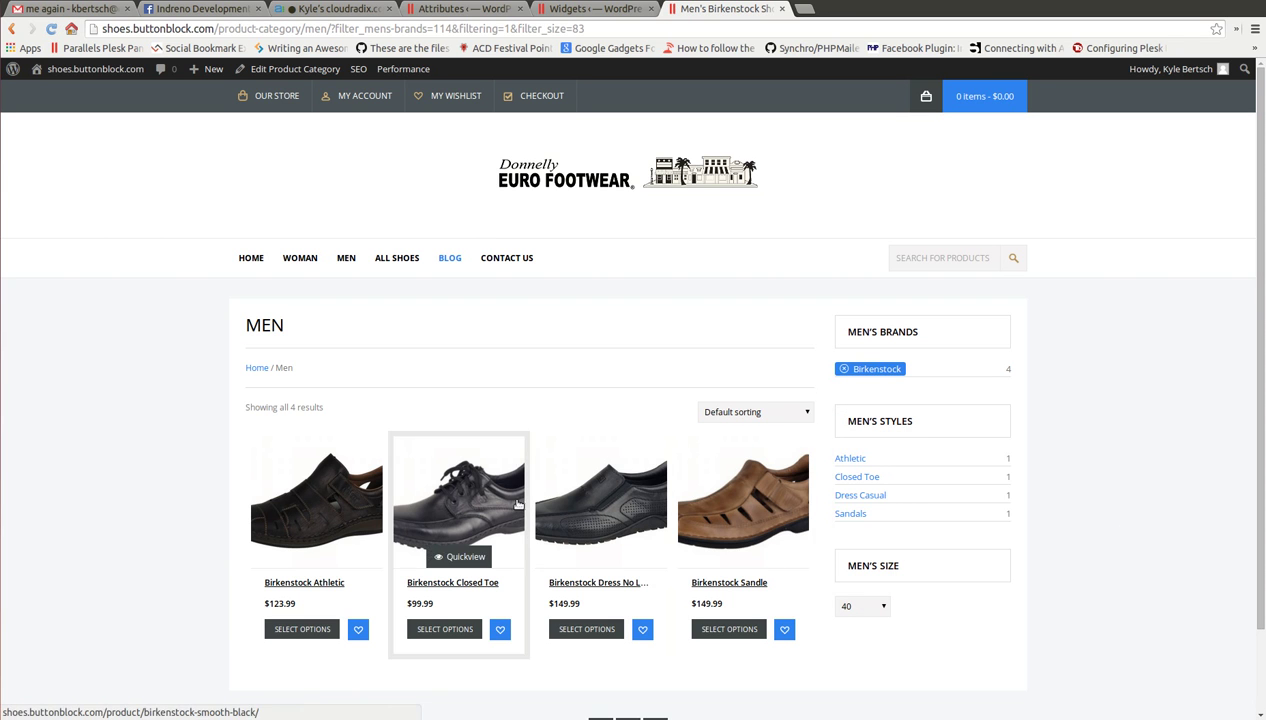
pyautogui.scroll(-2, 650, 480)
pyautogui.scroll(2, 860, 590)
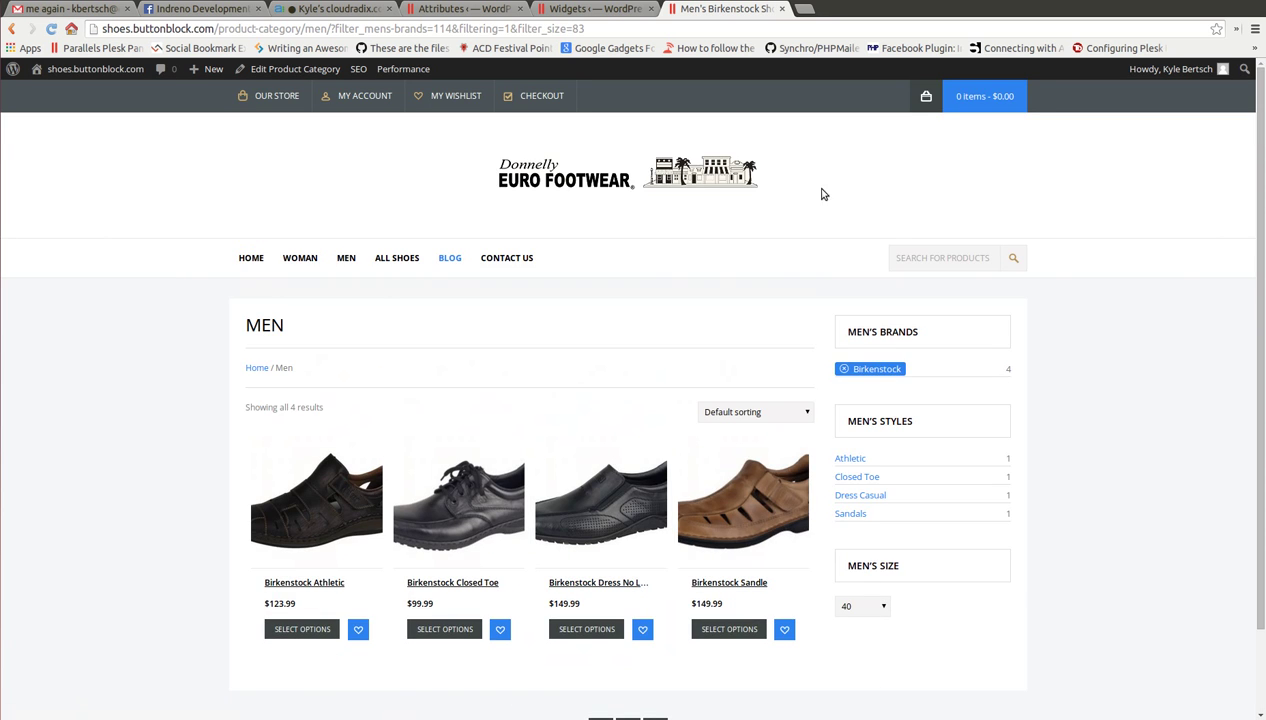
pyautogui.click(598, 9)
# Step: Add a WooCommerce Price Filter widget below Men's Size and save it
pyautogui.scroll(-8, 420, 475)
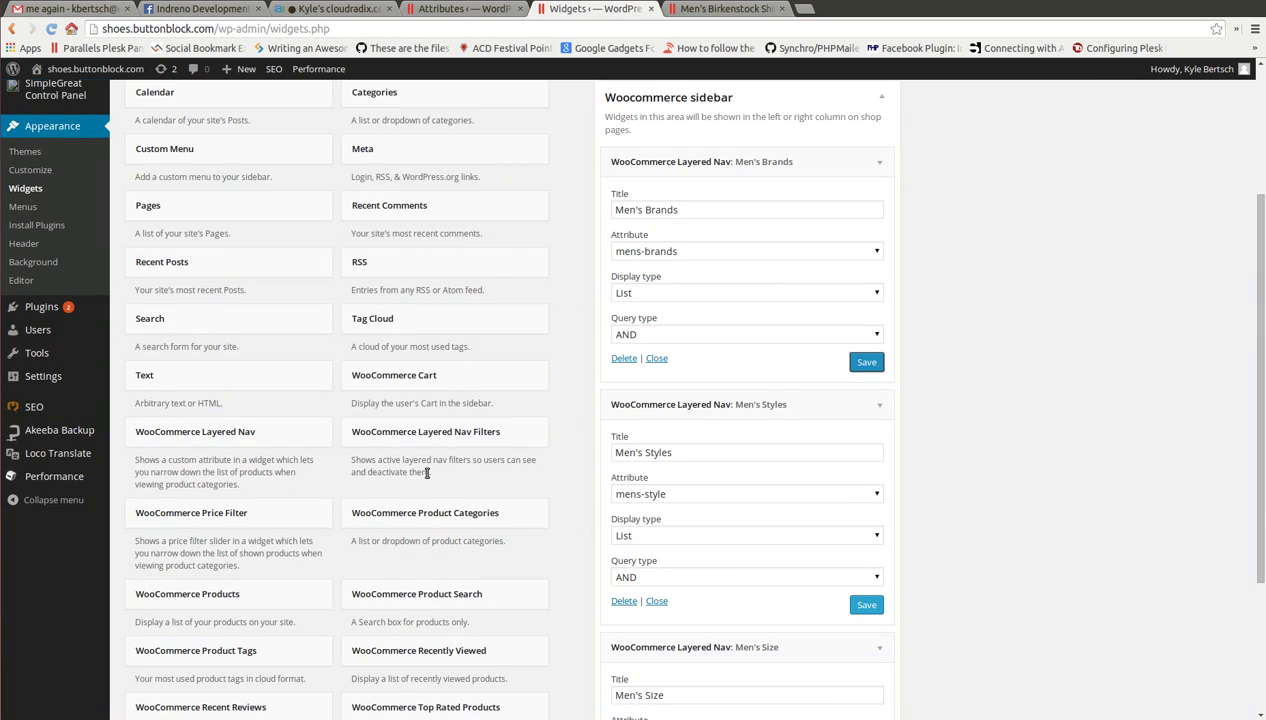
pyautogui.scroll(3, 276, 516)
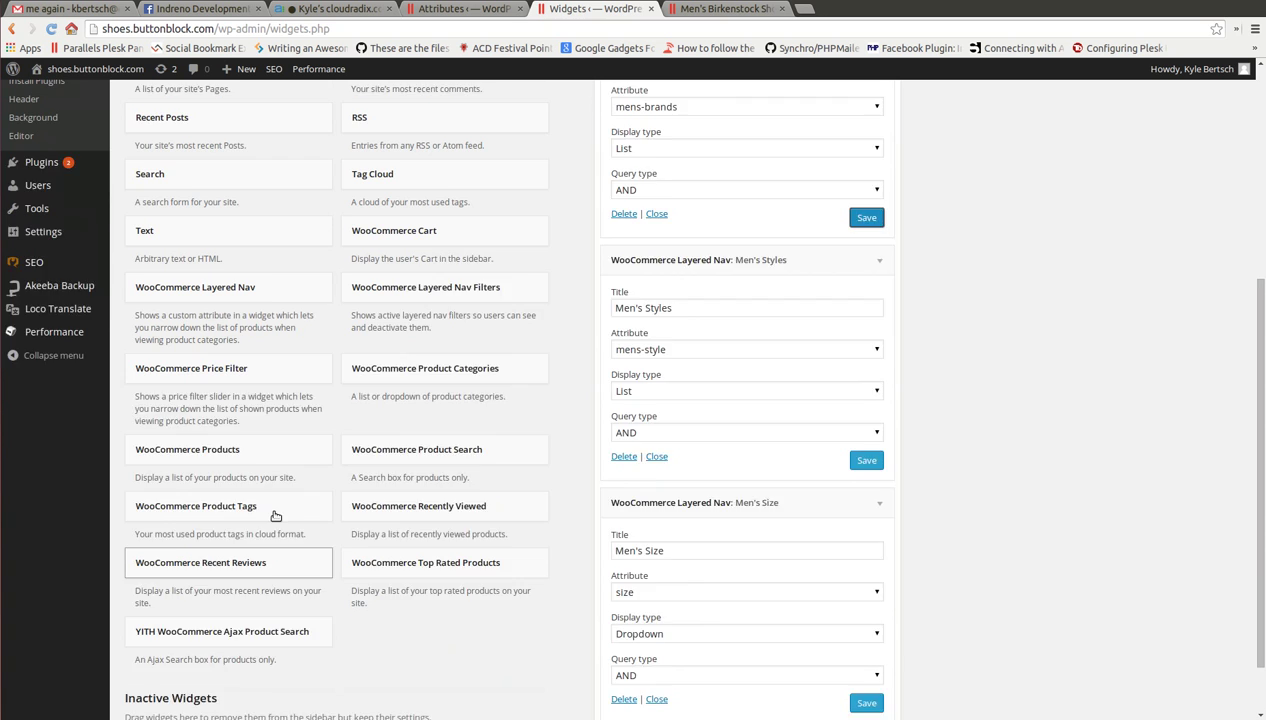
pyautogui.scroll(-1, 276, 516)
pyautogui.moveTo(252, 413); pyautogui.dragTo(722, 684)
pyautogui.scroll(-2, 838, 547)
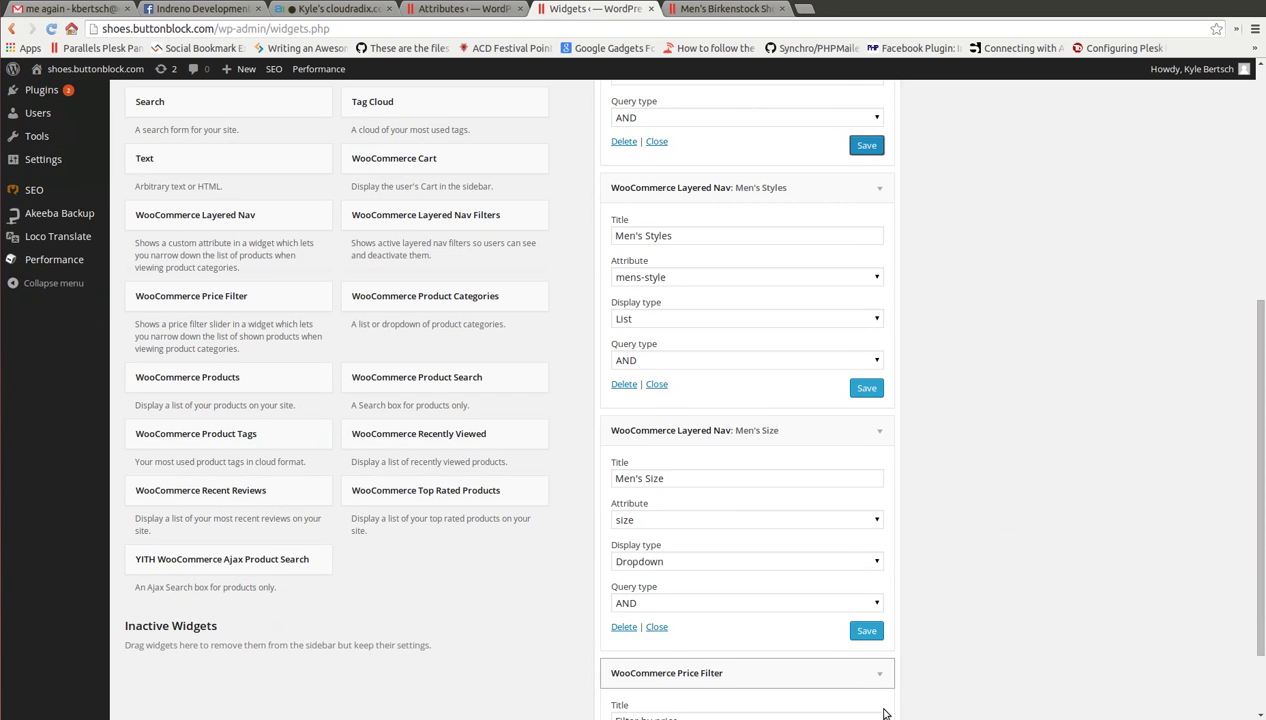
pyautogui.scroll(-1, 1051, 638)
pyautogui.click(853, 645)
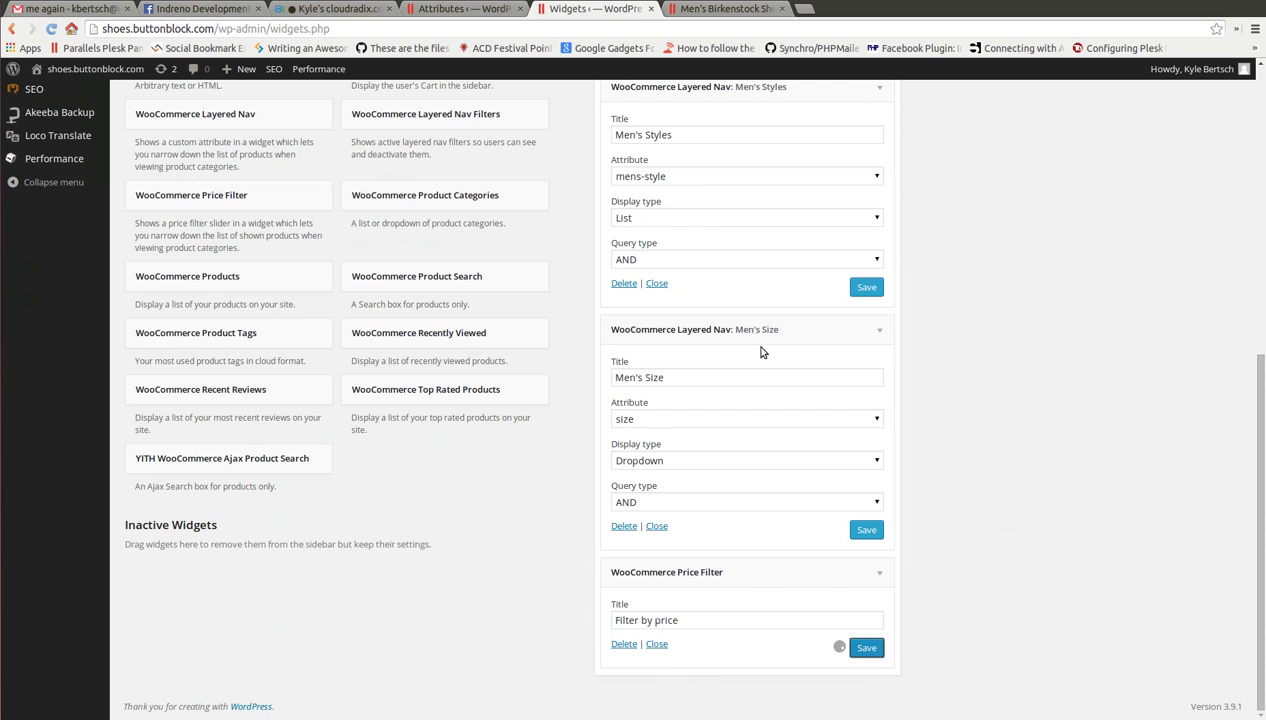
# Step: Reload the Men shop page and remove the Birkenstock filter, leaving only size 40
pyautogui.click(727, 10)
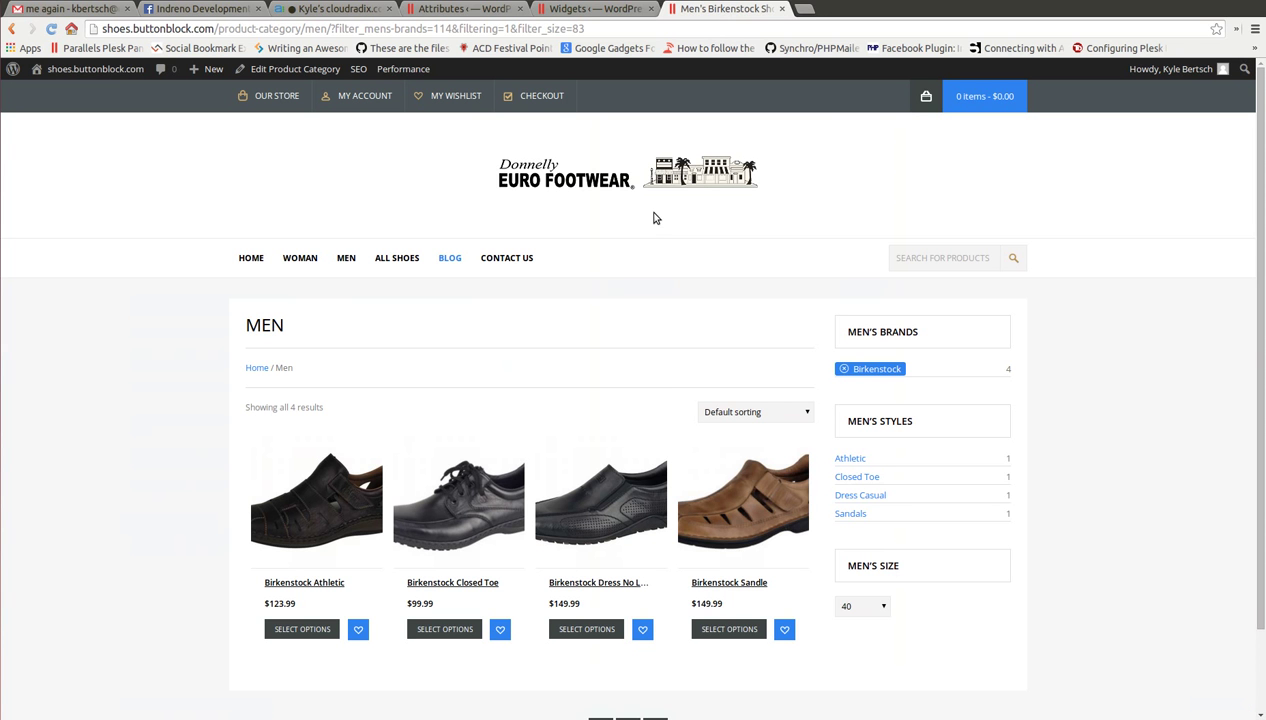
pyautogui.press('F5')
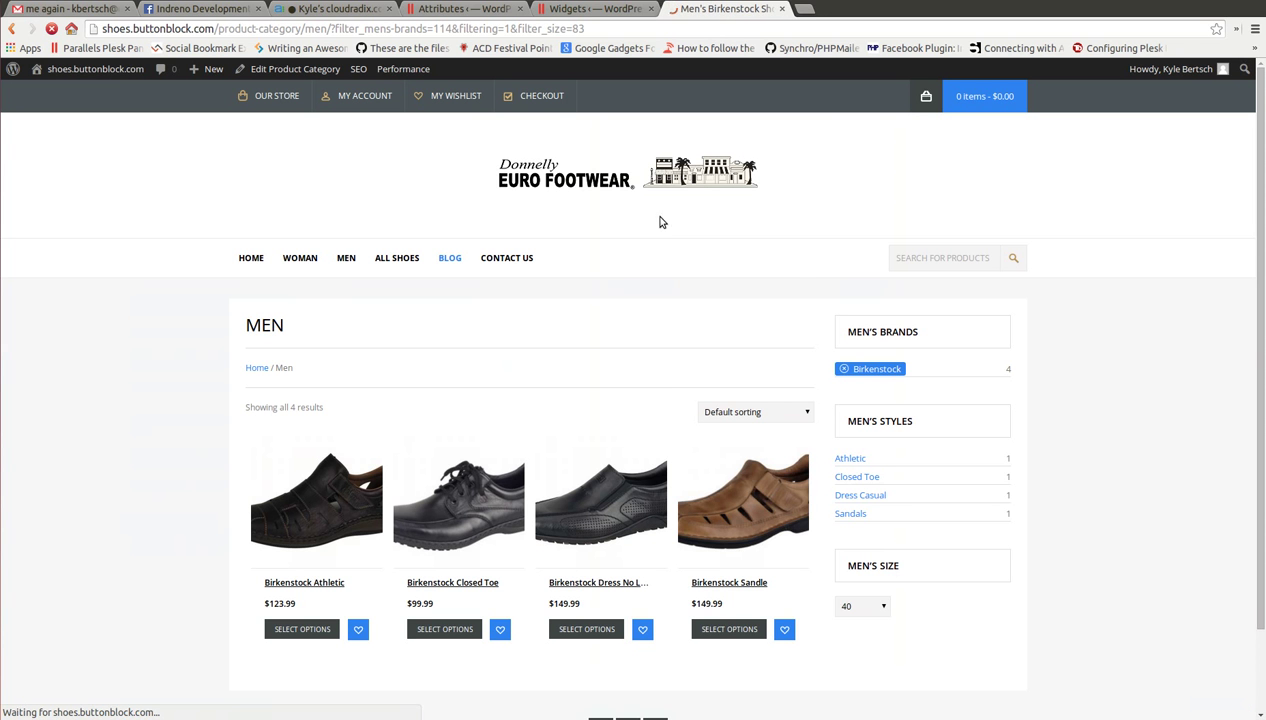
pyautogui.scroll(-3, 1098, 463)
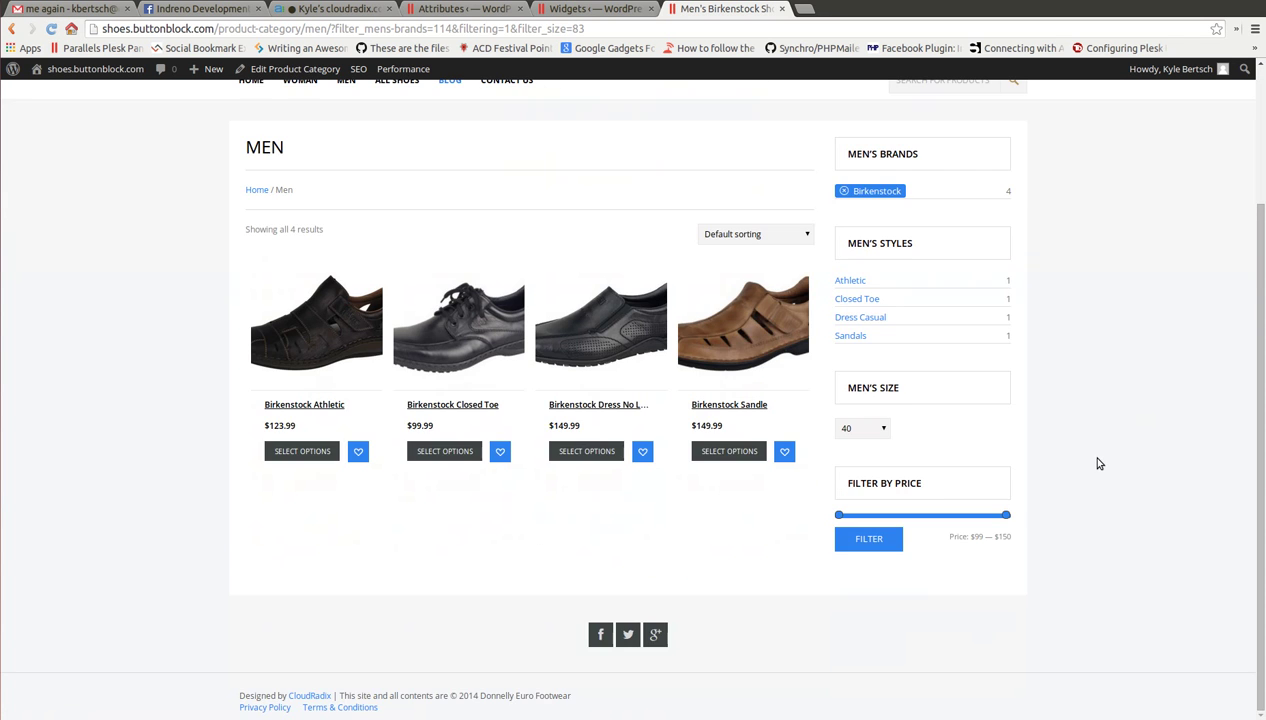
pyautogui.scroll(3, 1098, 463)
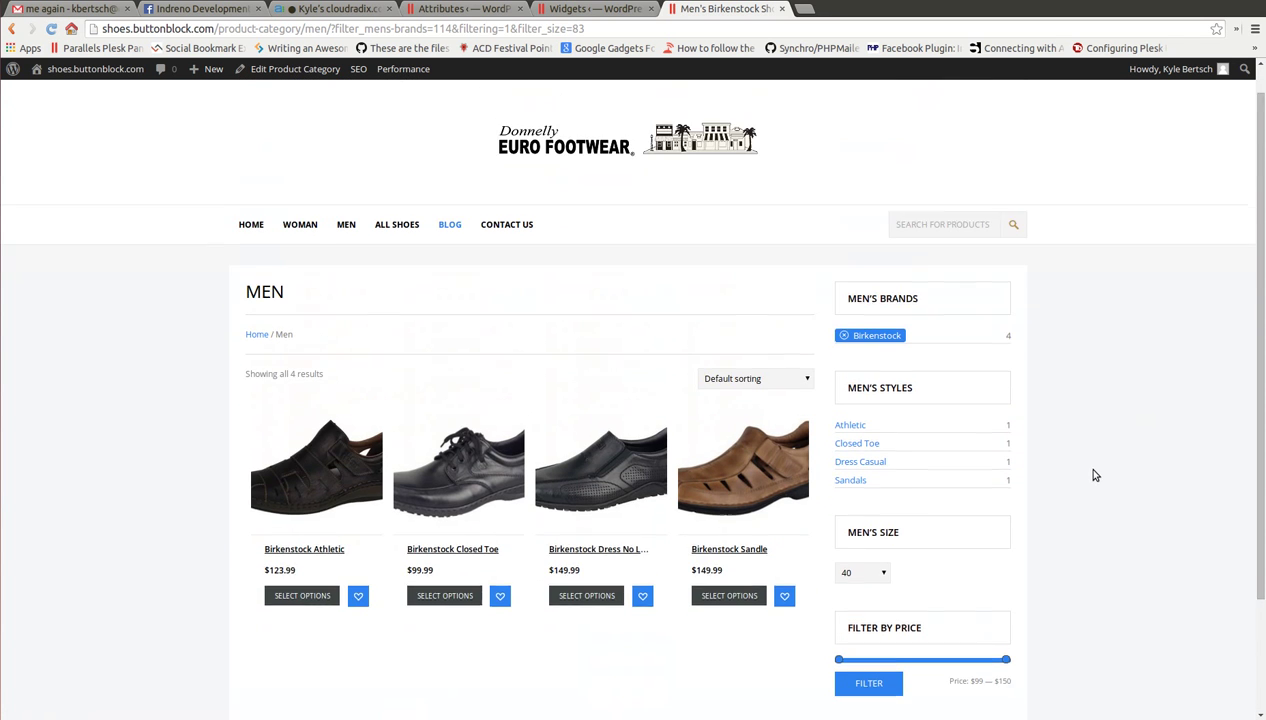
pyautogui.click(843, 368)
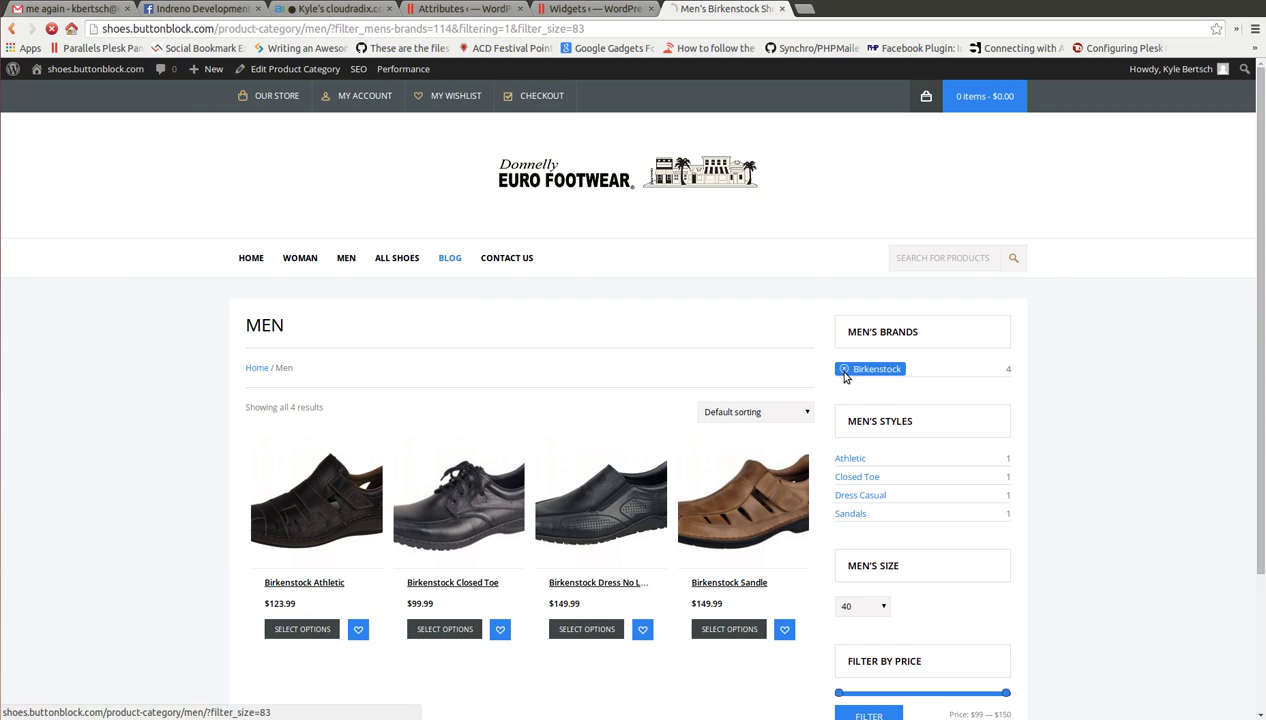